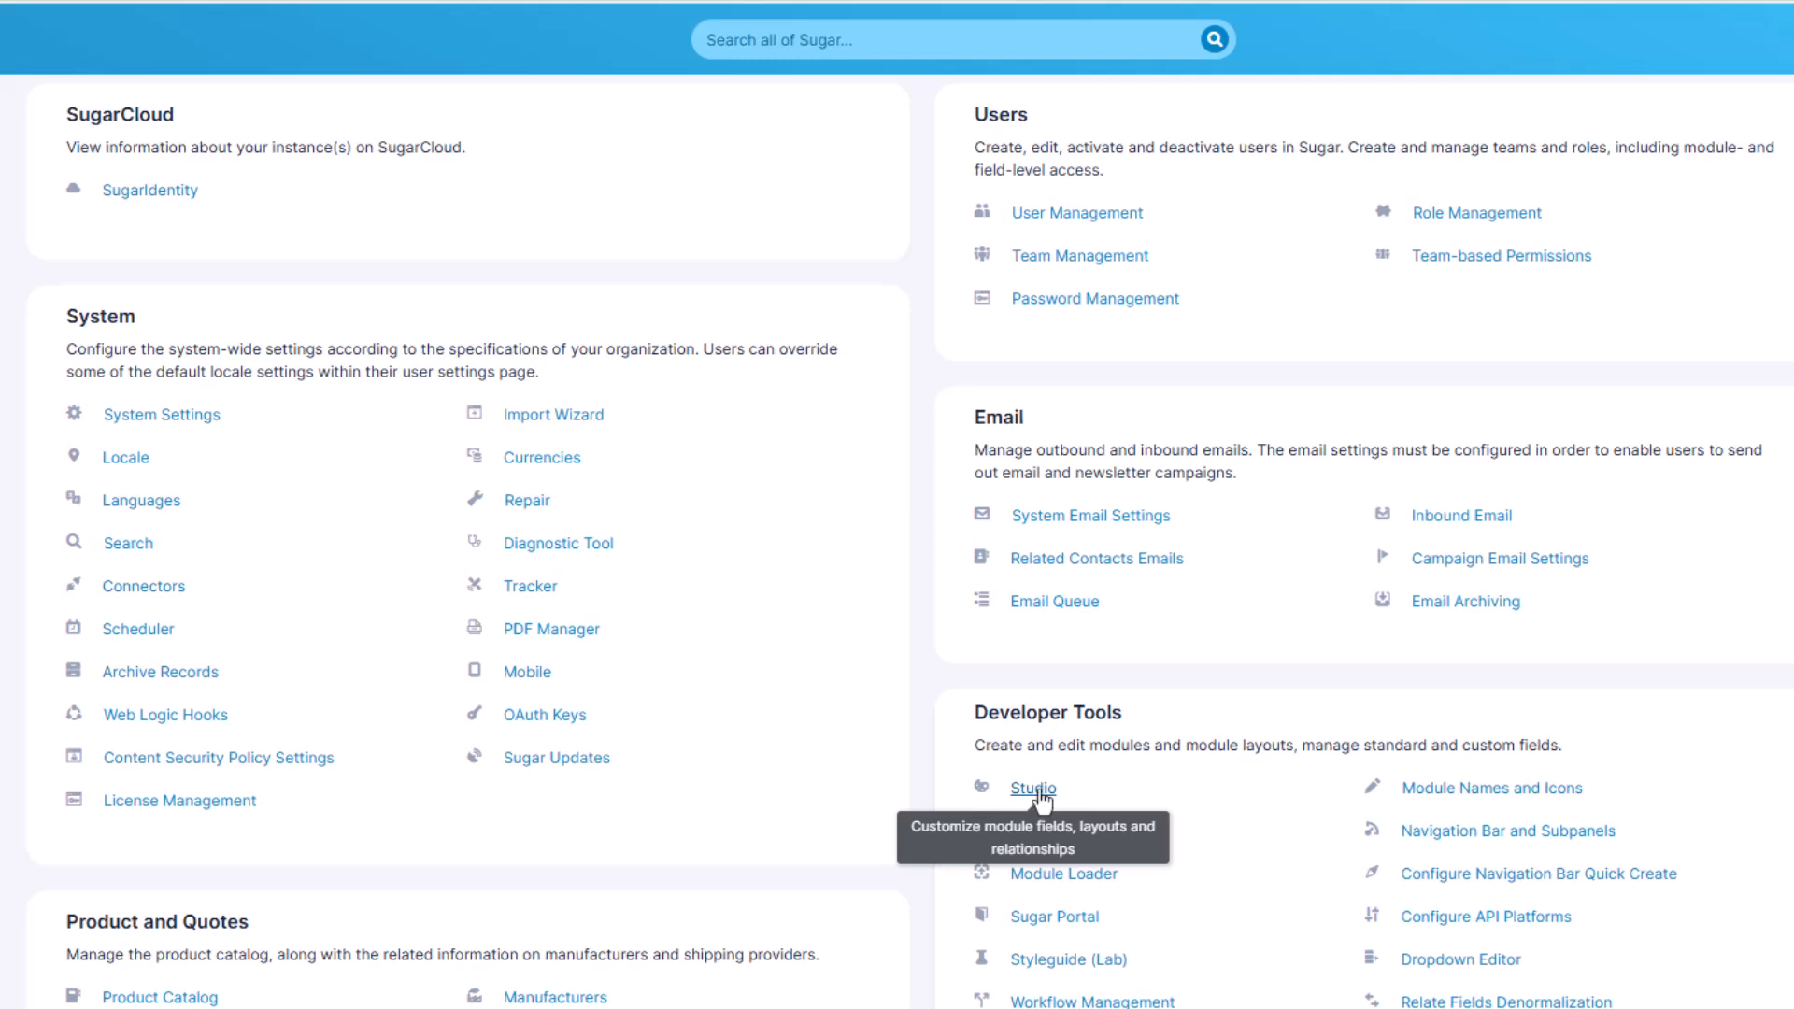
Open the Record View layout of the Accounts module in Studio for editing.
{"action": "left_click", "coordinate": [1037, 793]}
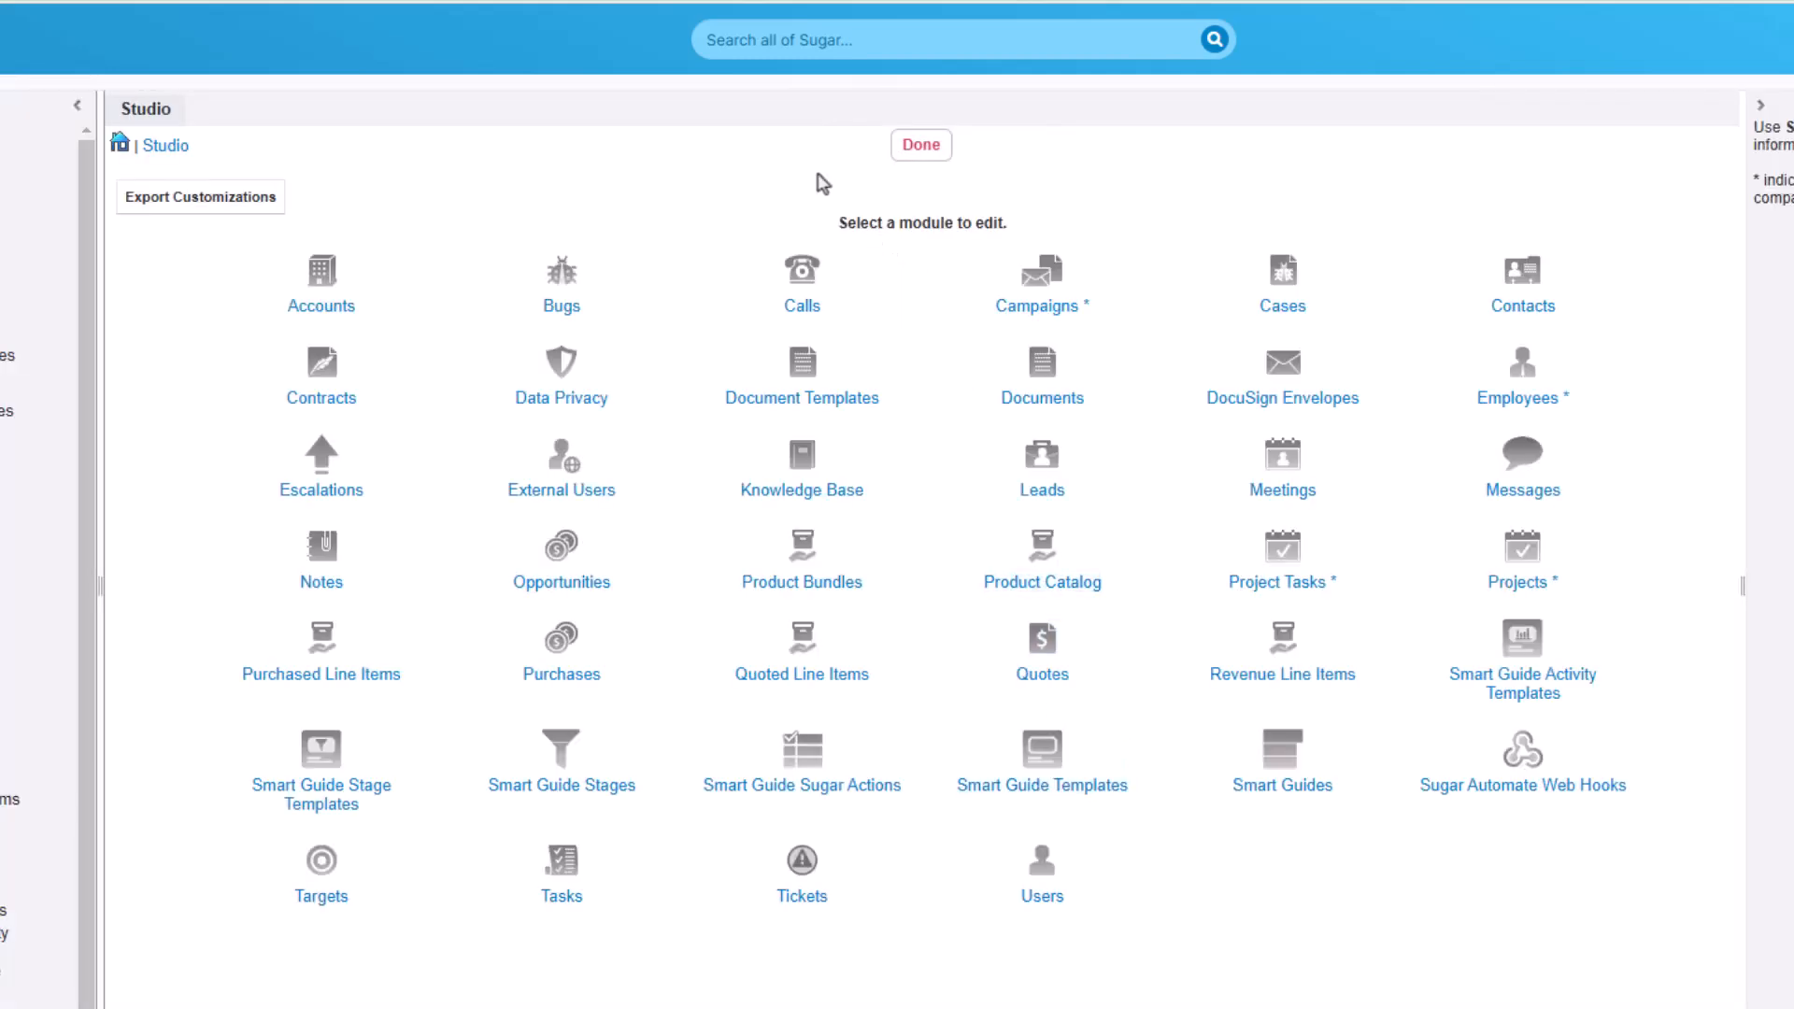
{"action": "left_click", "coordinate": [327, 285]}
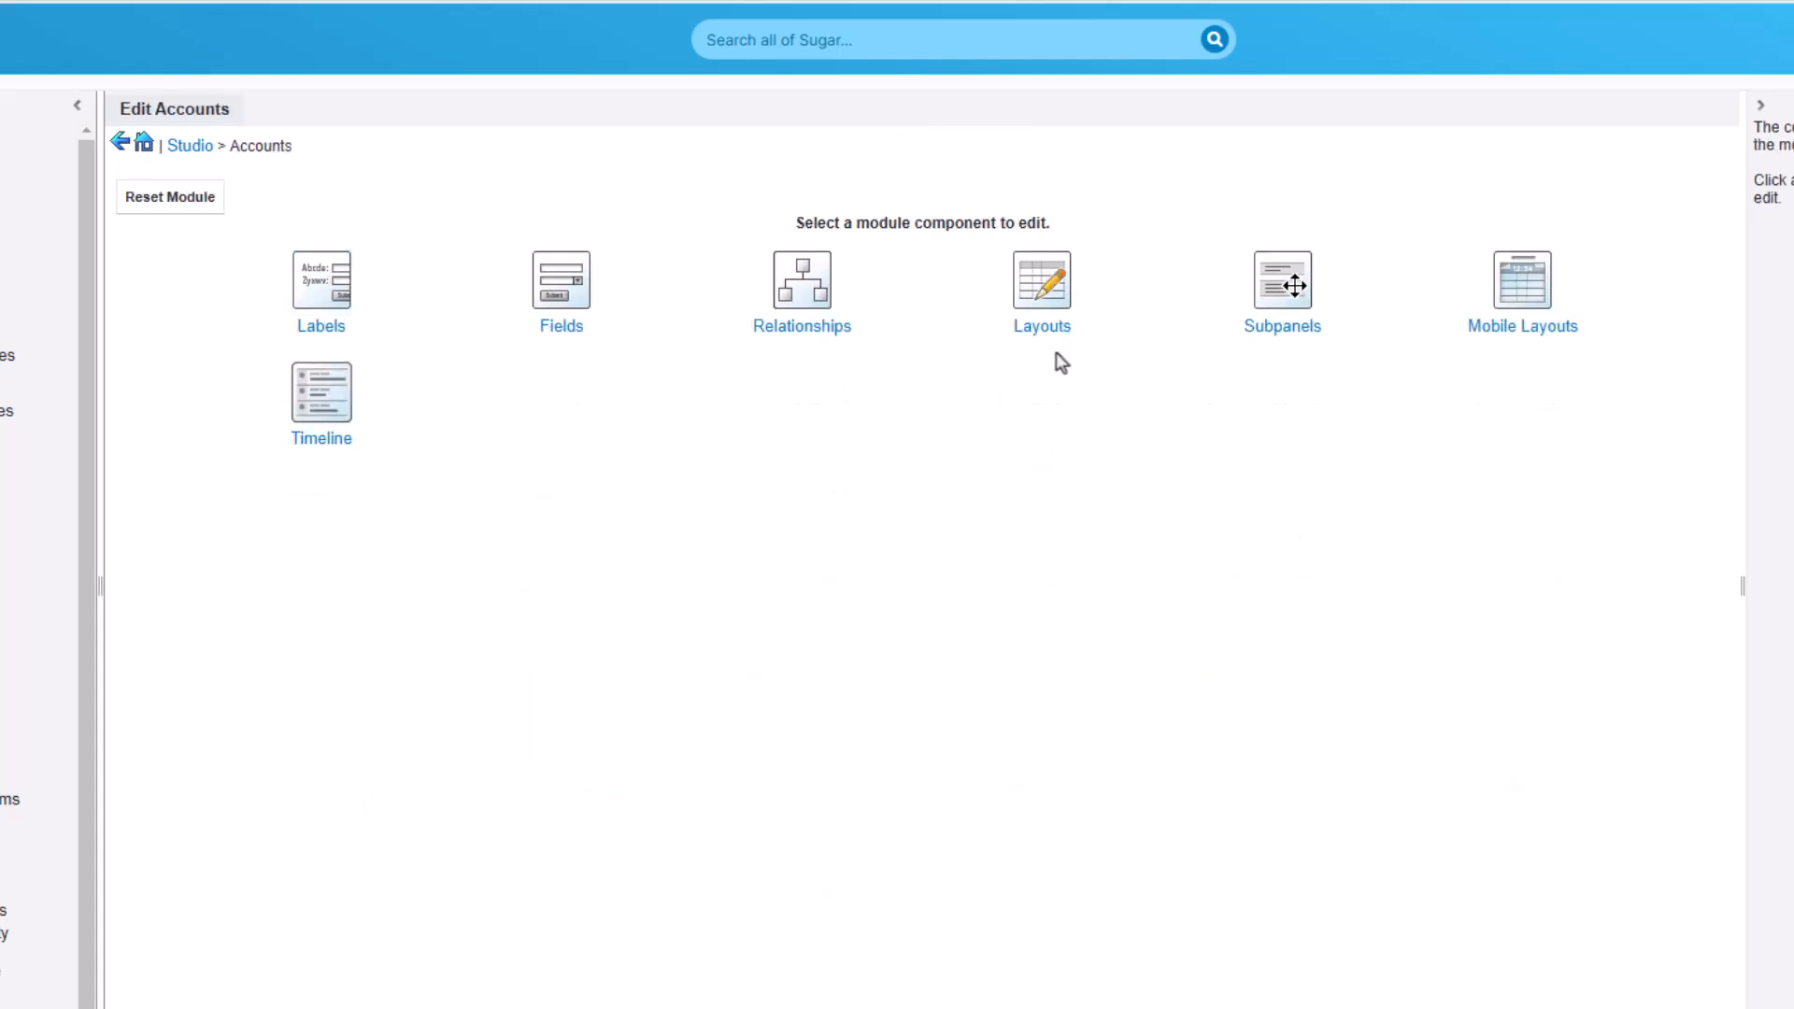
{"action": "left_click", "coordinate": [1045, 289]}
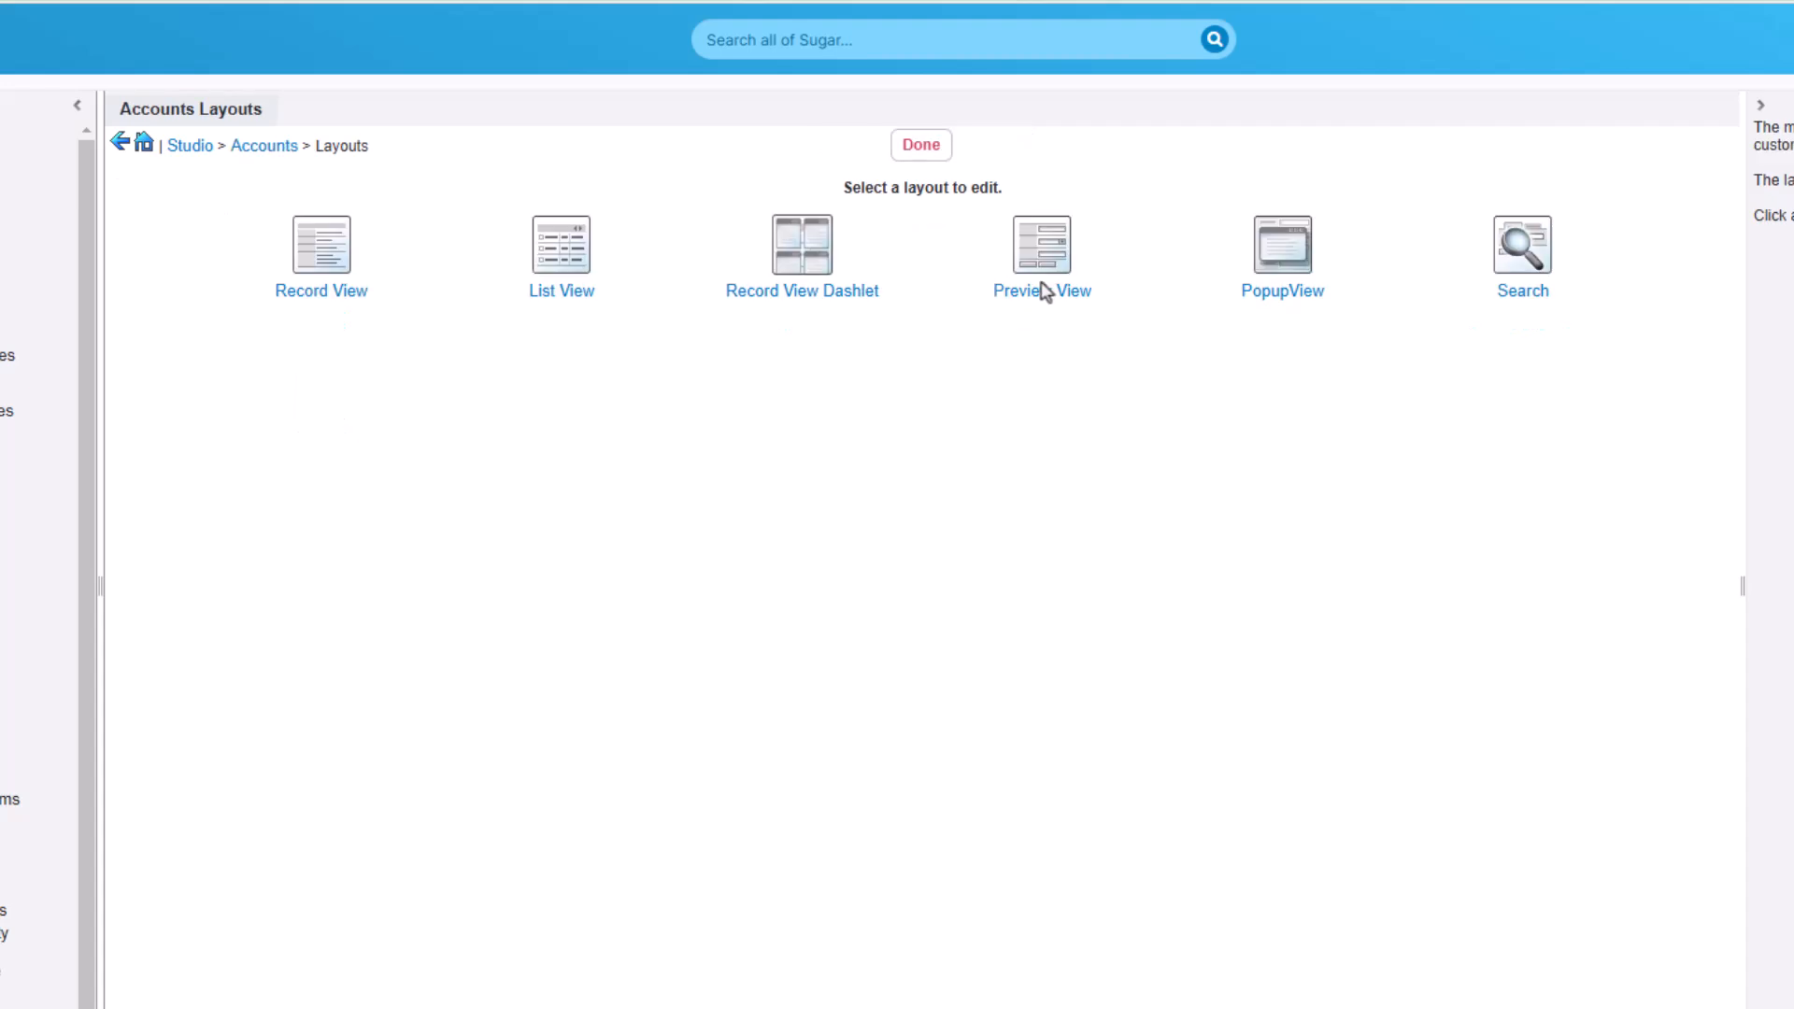
{"action": "left_click", "coordinate": [289, 280]}
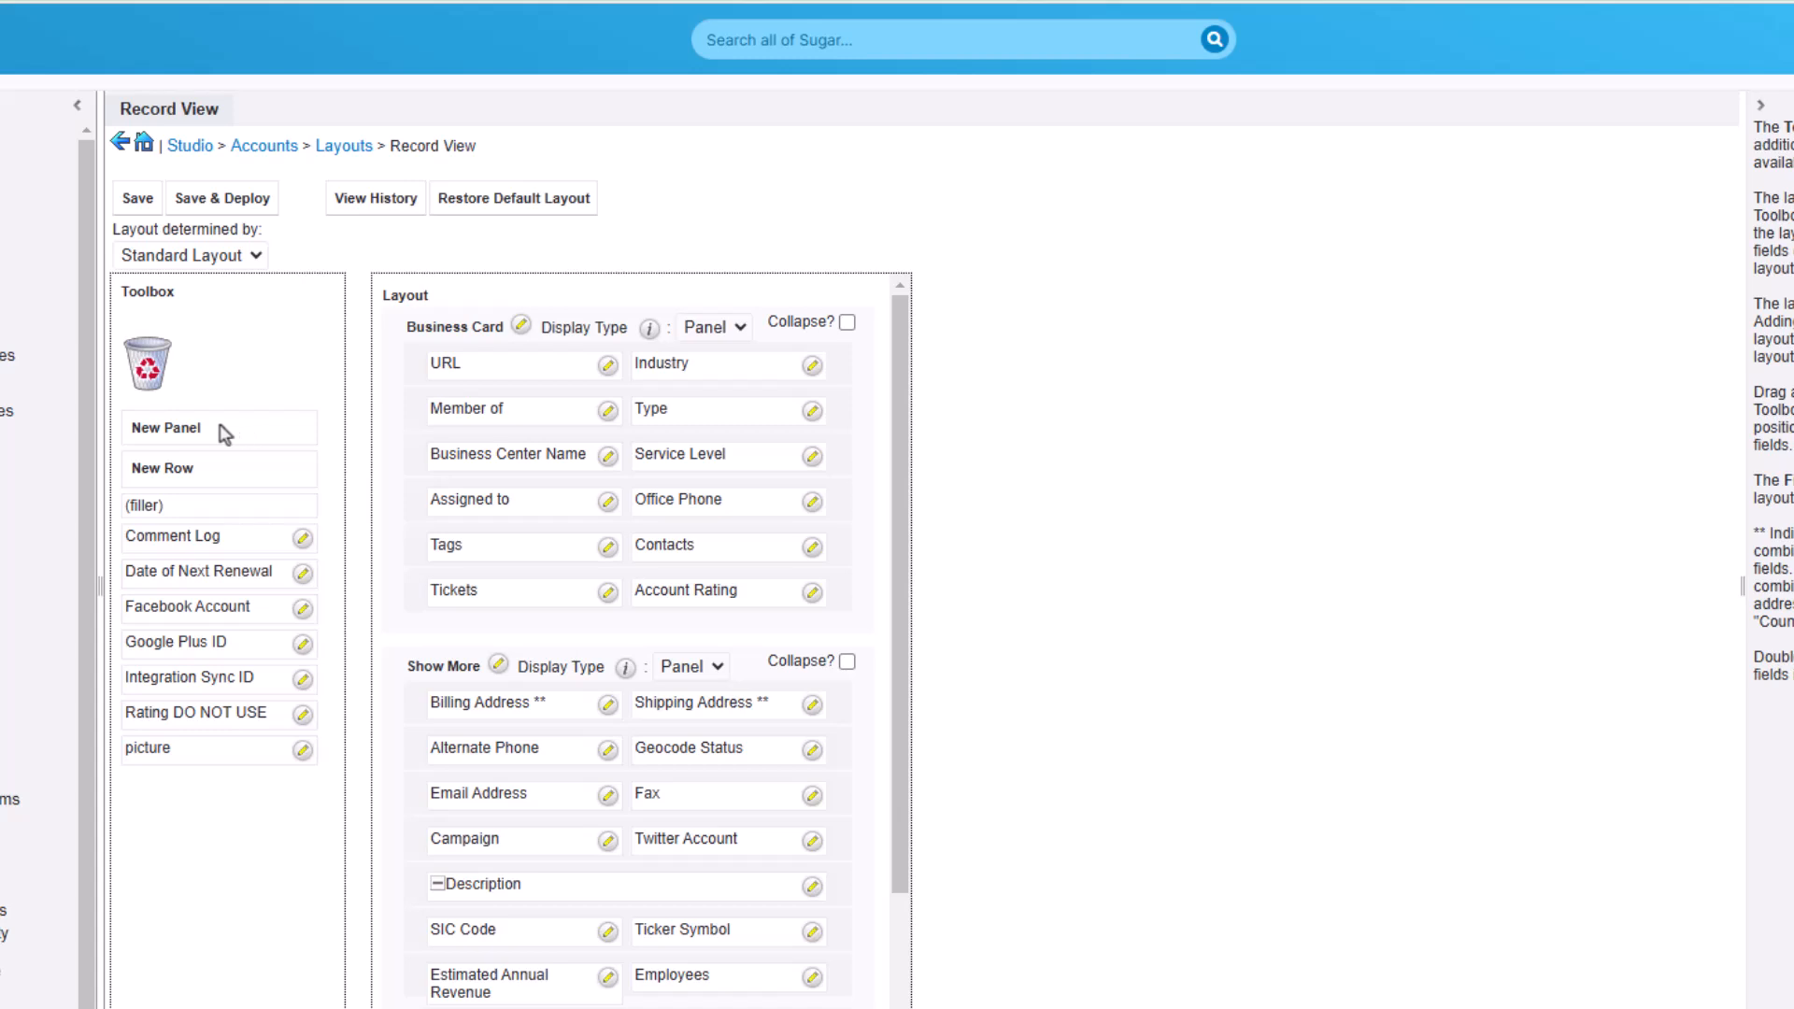
Add a new panel between Business Card and Show More, and move Shipping Address and Billing Address side by side into it.
{"action": "left_click_drag", "start_coordinate": [224, 433], "coordinate": [510, 671]}
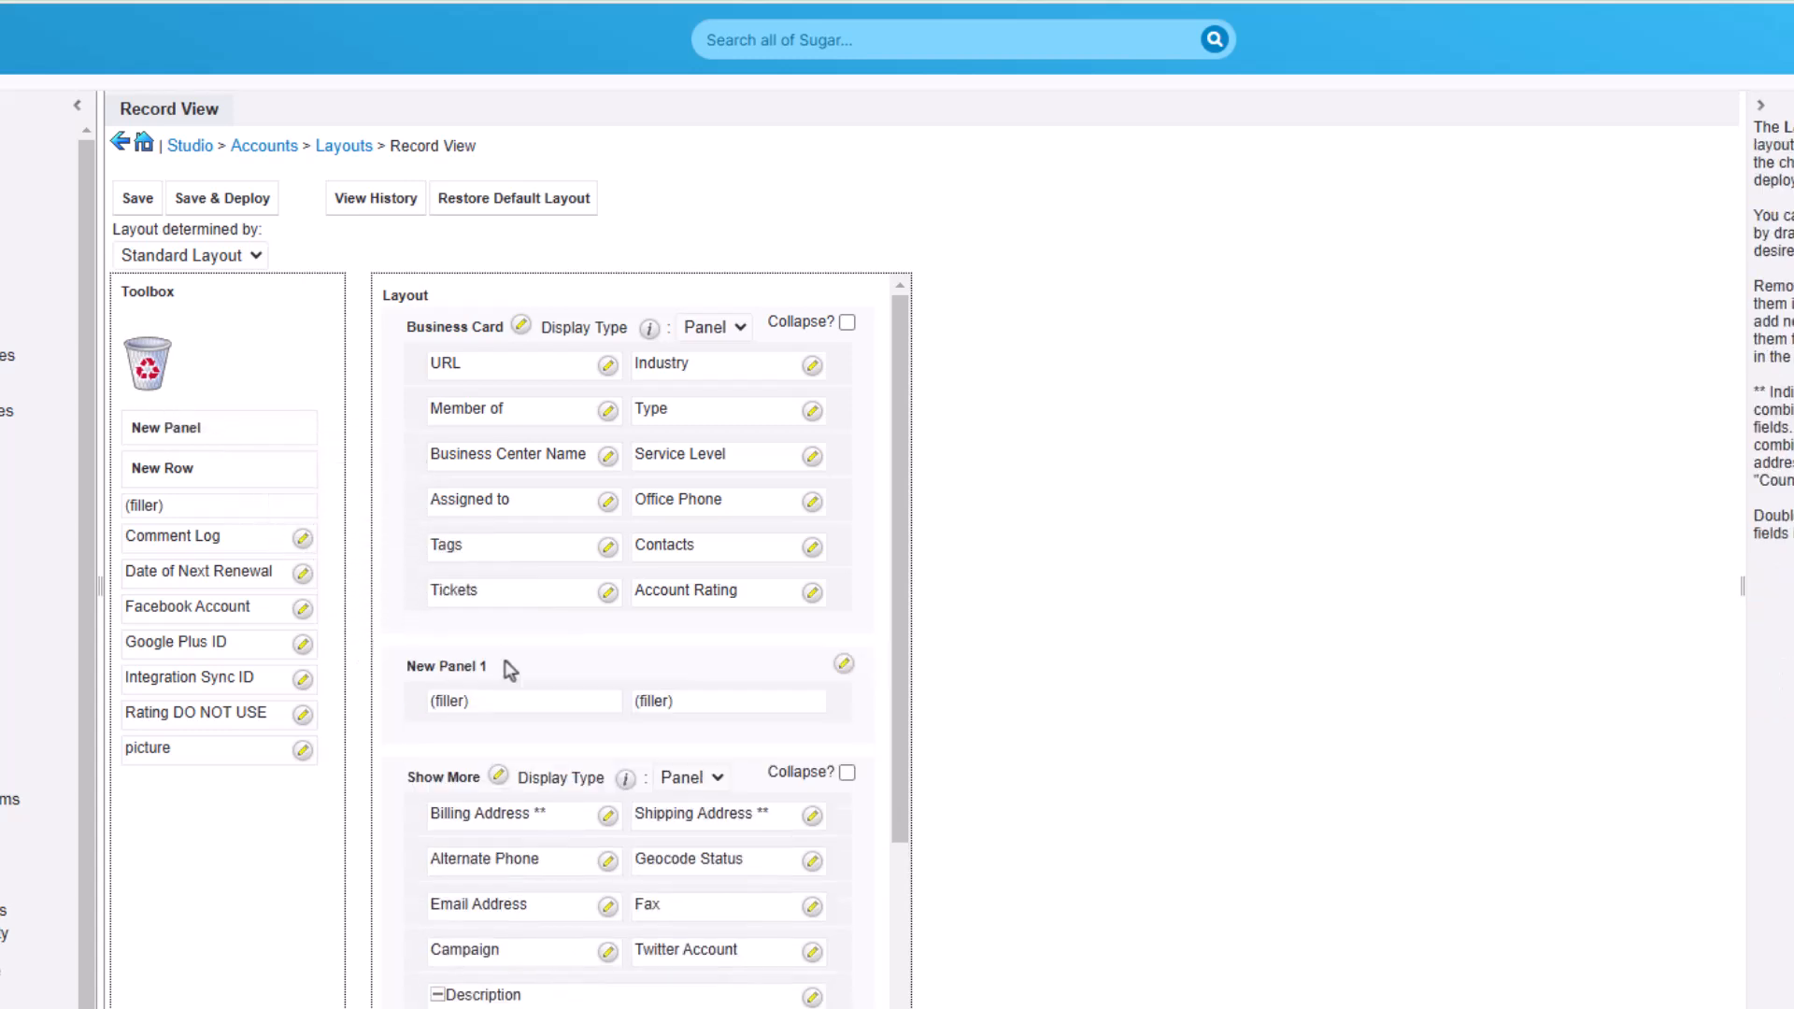
{"action": "left_click_drag", "start_coordinate": [509, 813], "coordinate": [501, 693]}
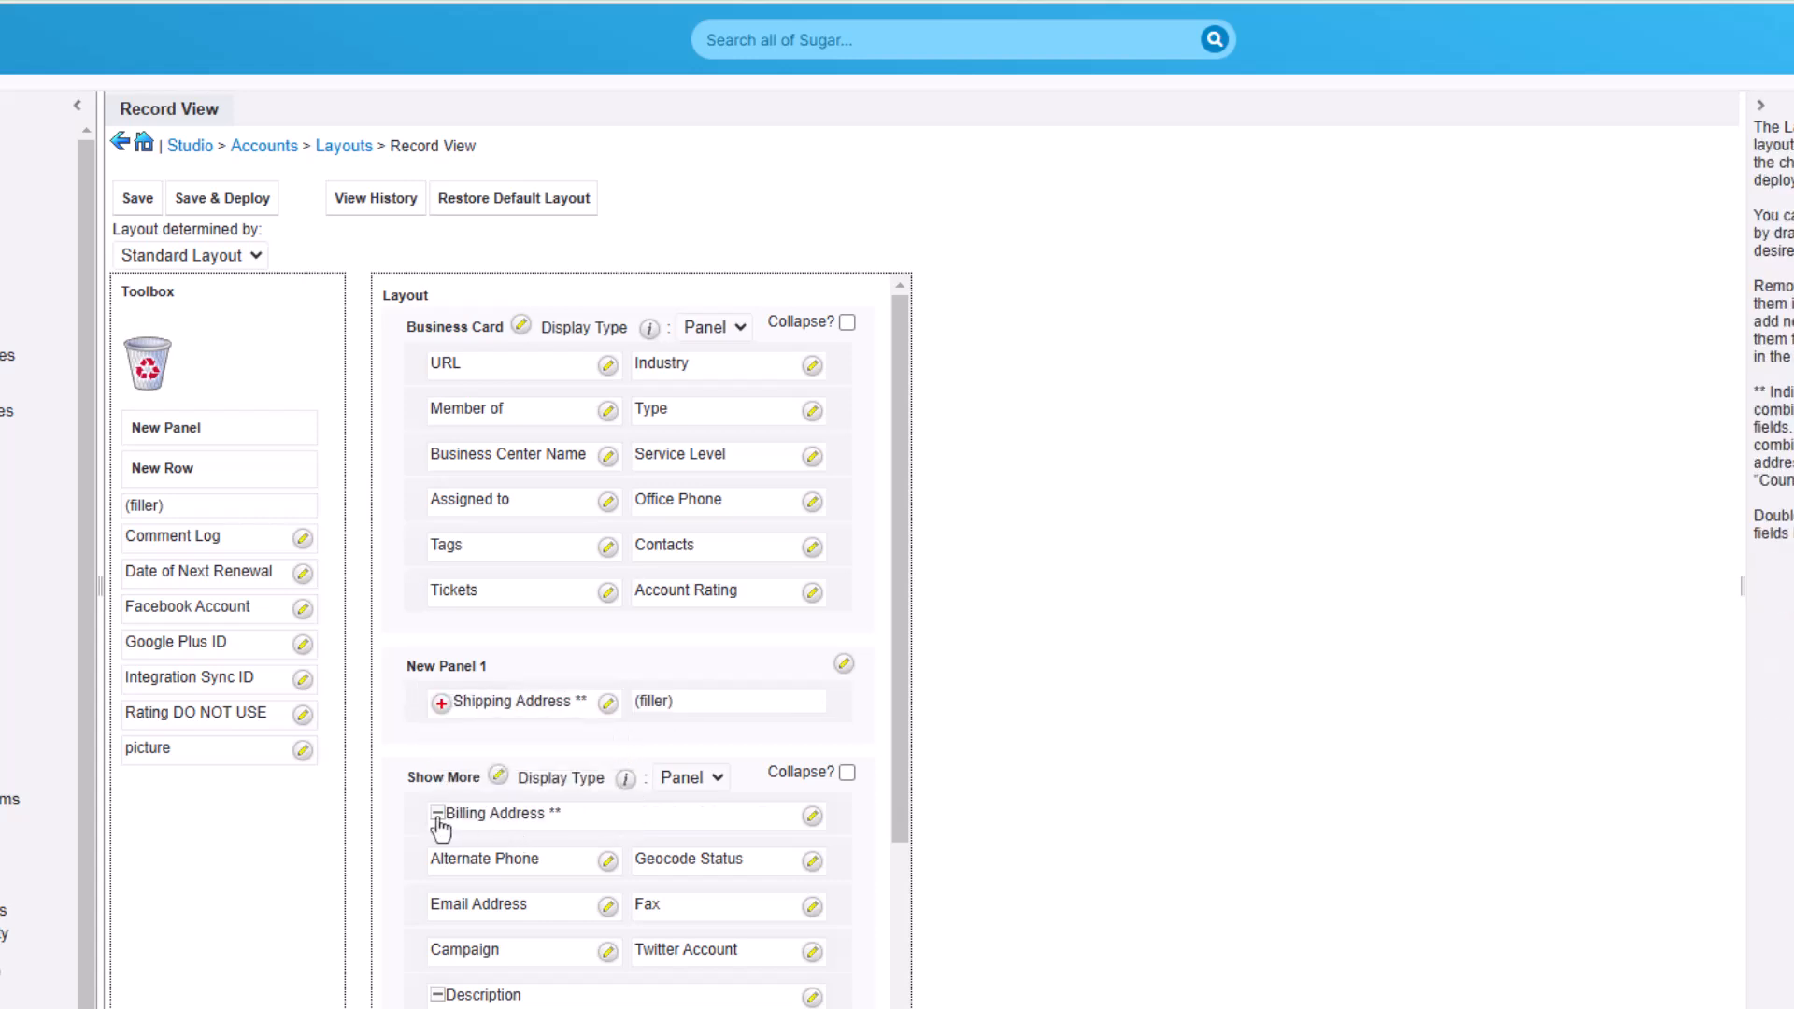
{"action": "left_click", "coordinate": [438, 815]}
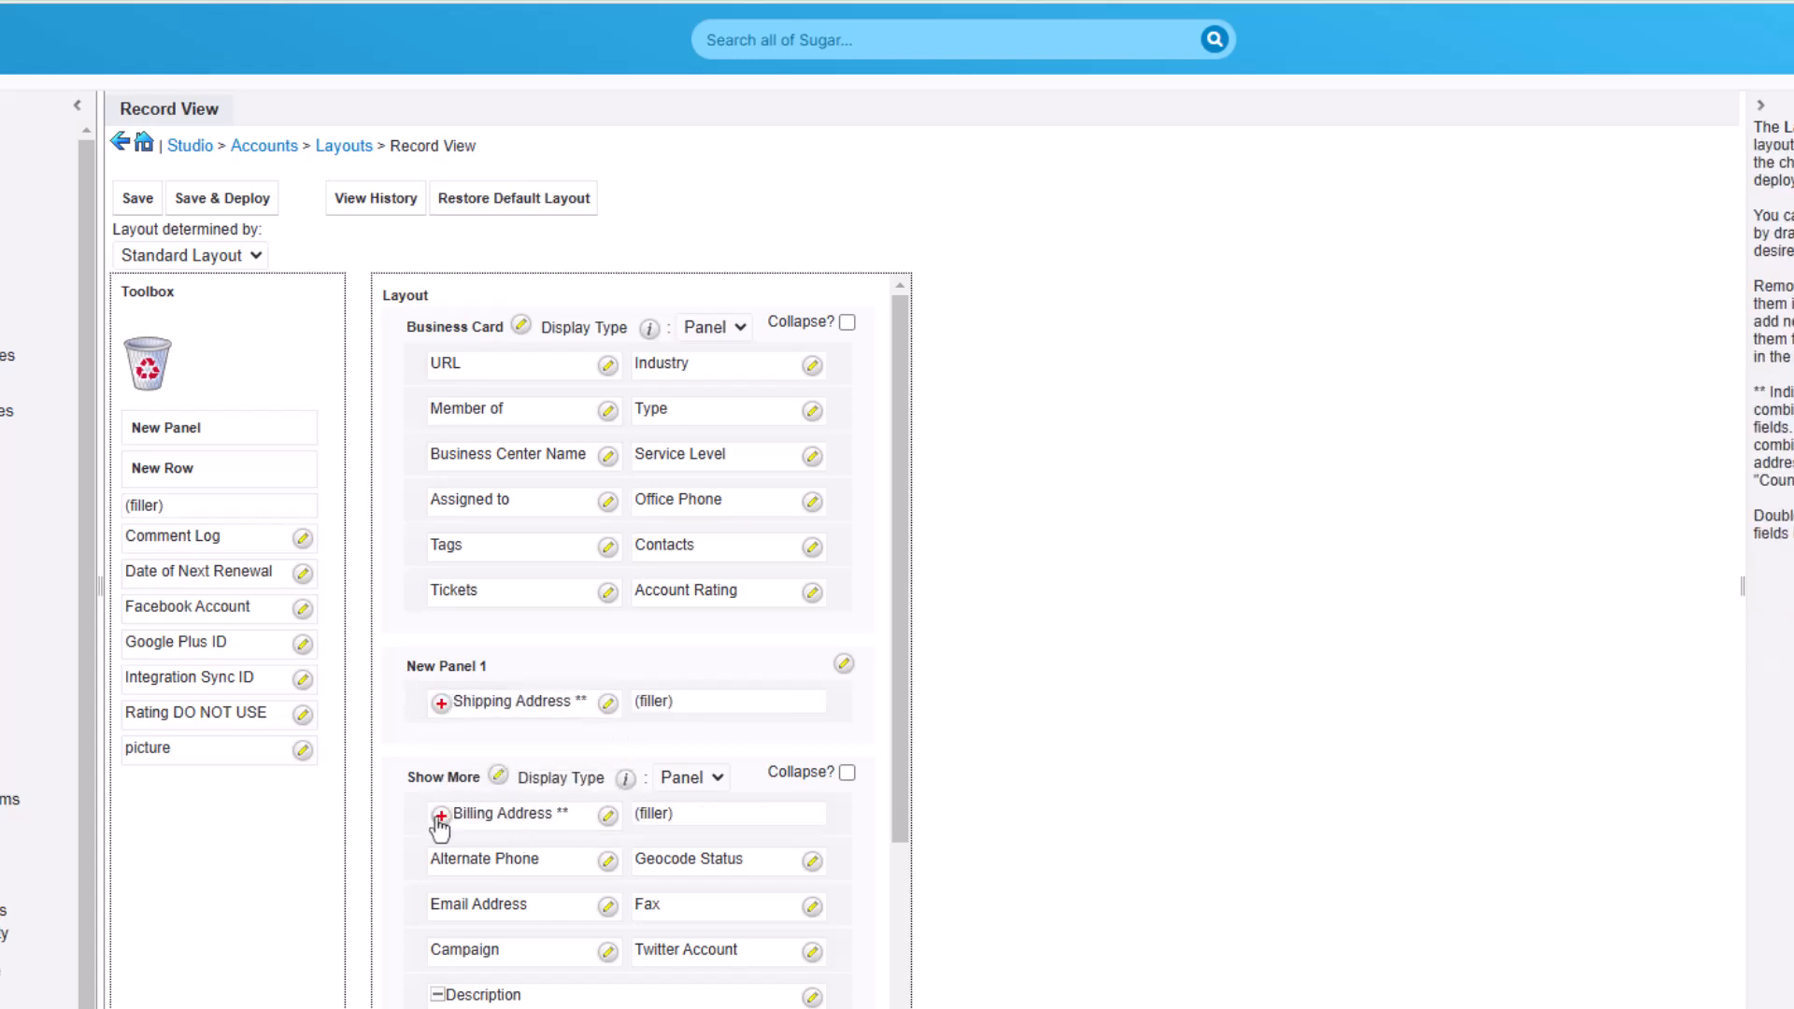
{"action": "left_click_drag", "start_coordinate": [441, 828], "coordinate": [673, 693]}
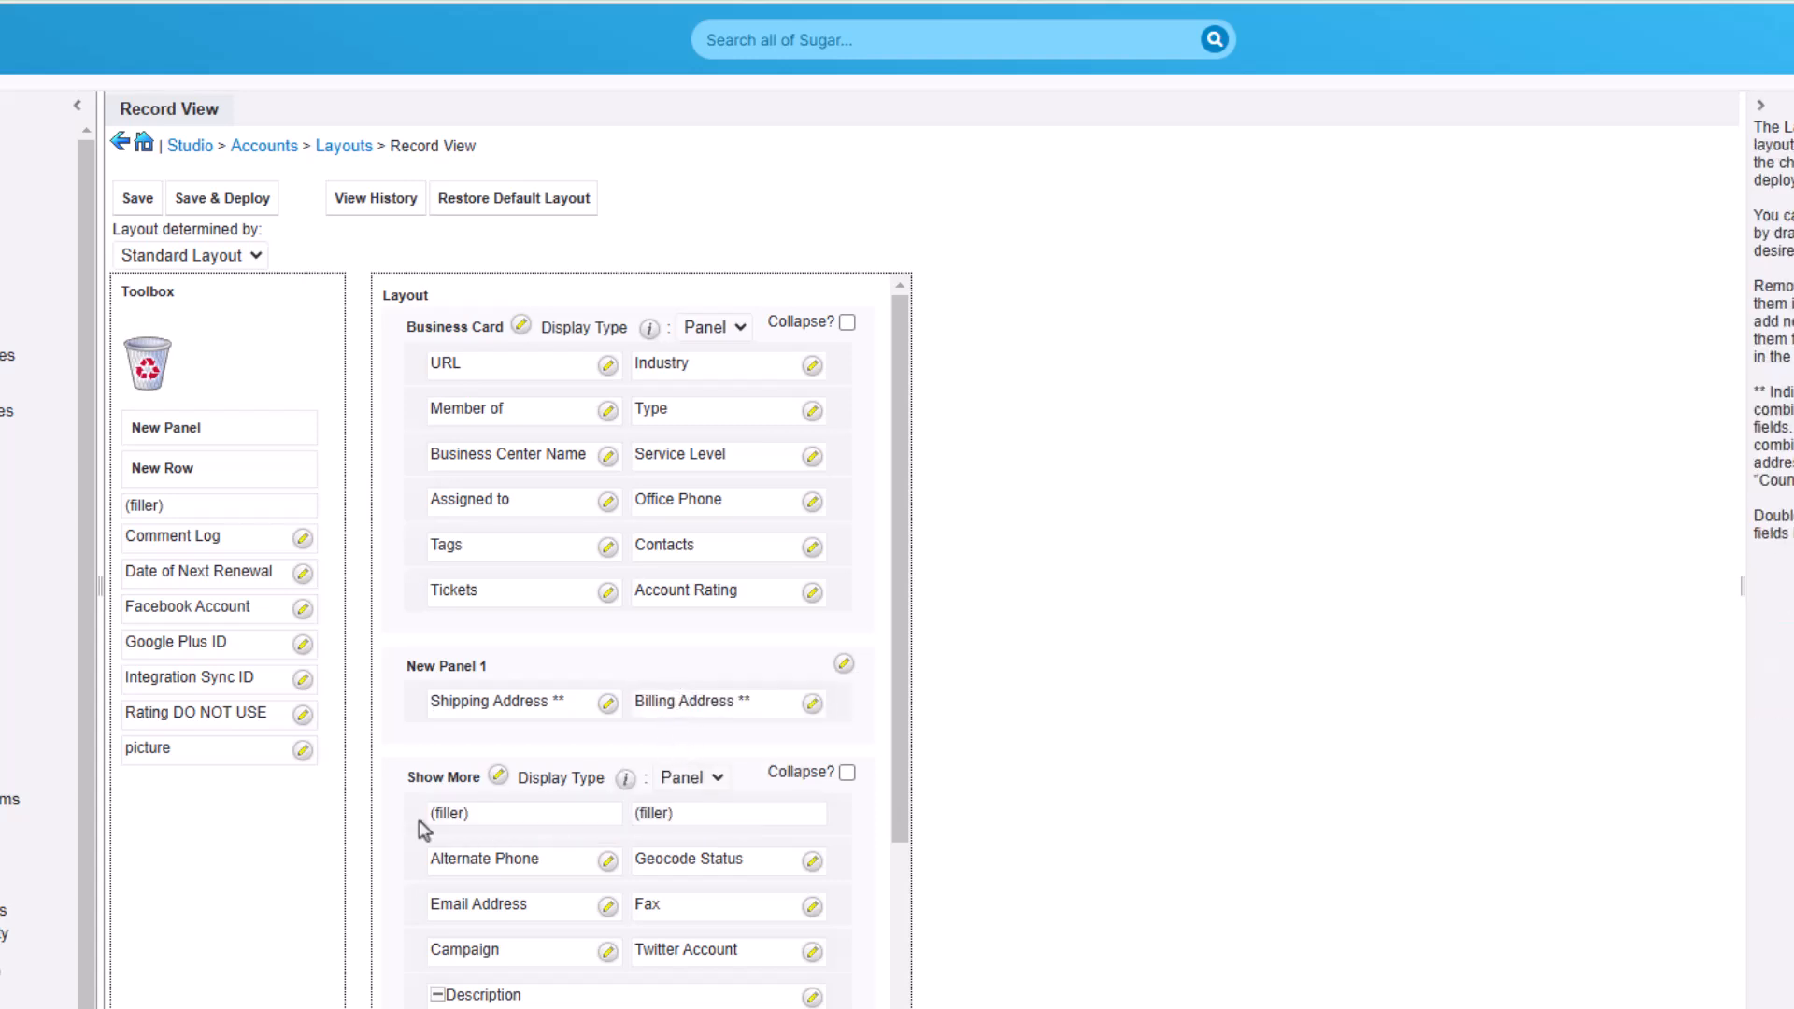
Delete the empty filler row from the Show More panel and save the layout.
{"action": "left_click_drag", "start_coordinate": [421, 820], "coordinate": [132, 364]}
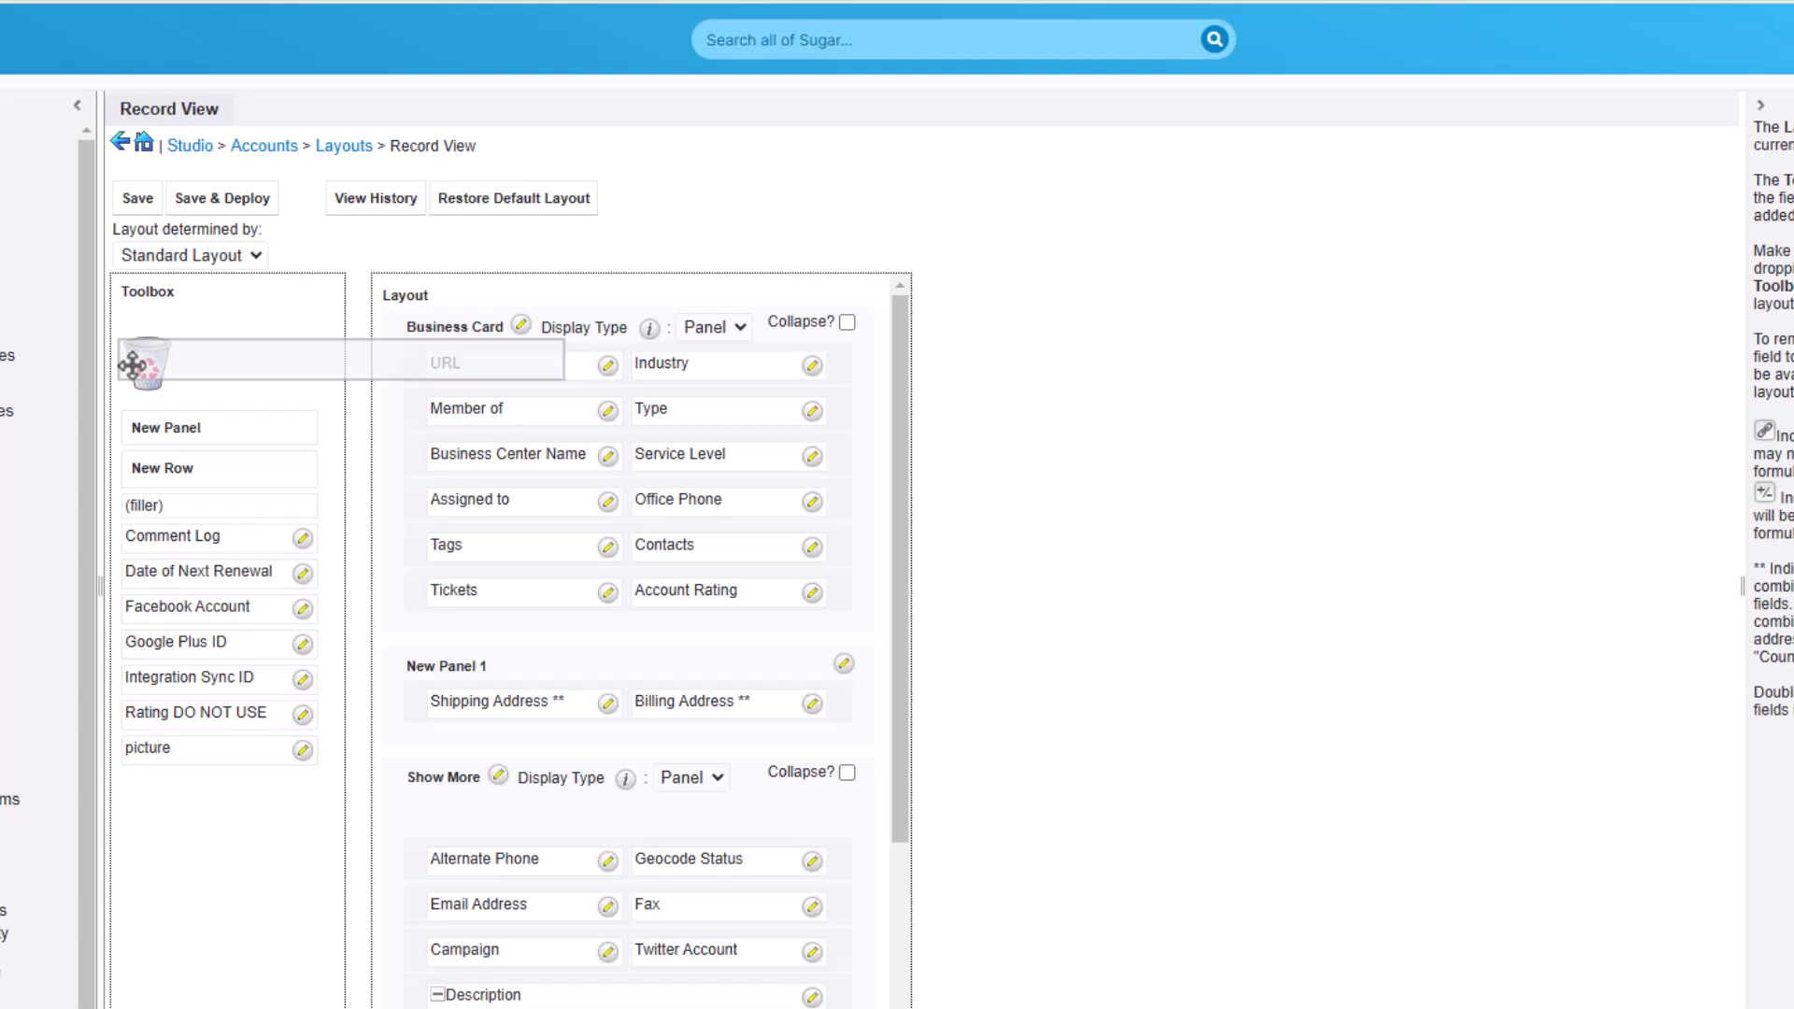
{"action": "left_click_drag", "start_coordinate": [132, 365], "coordinate": [131, 365]}
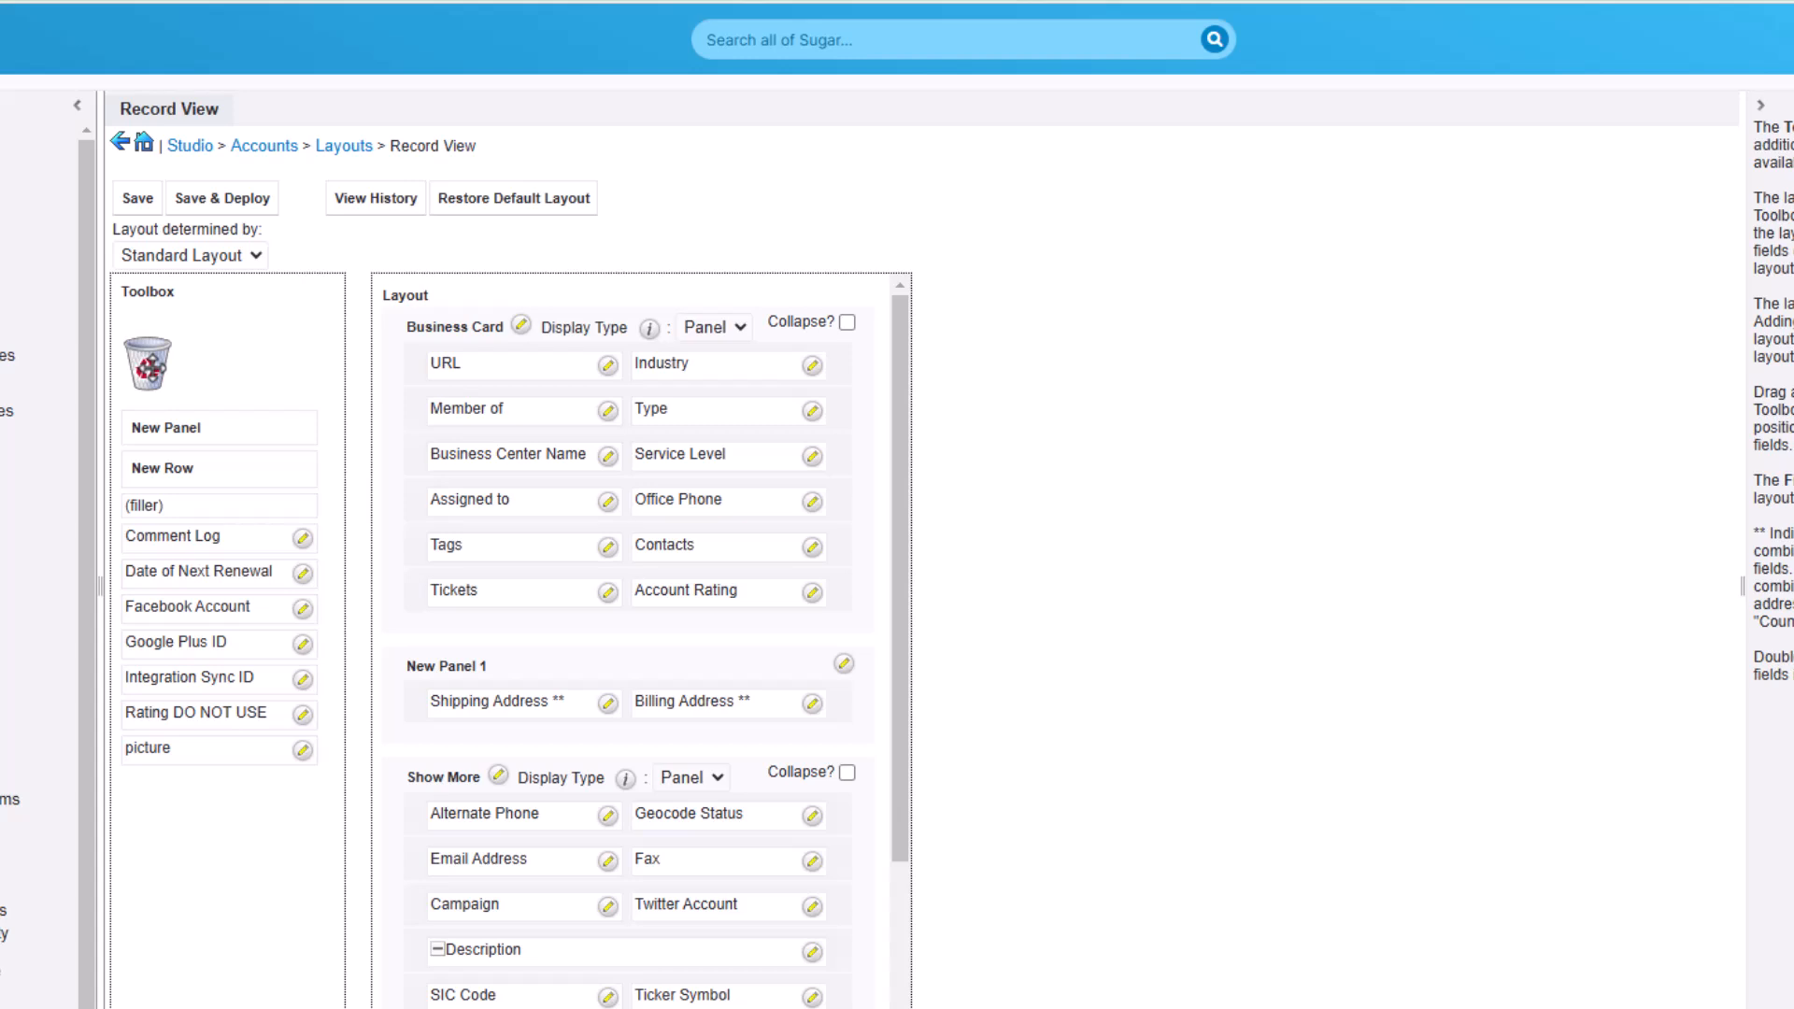
{"action": "left_click", "coordinate": [133, 200]}
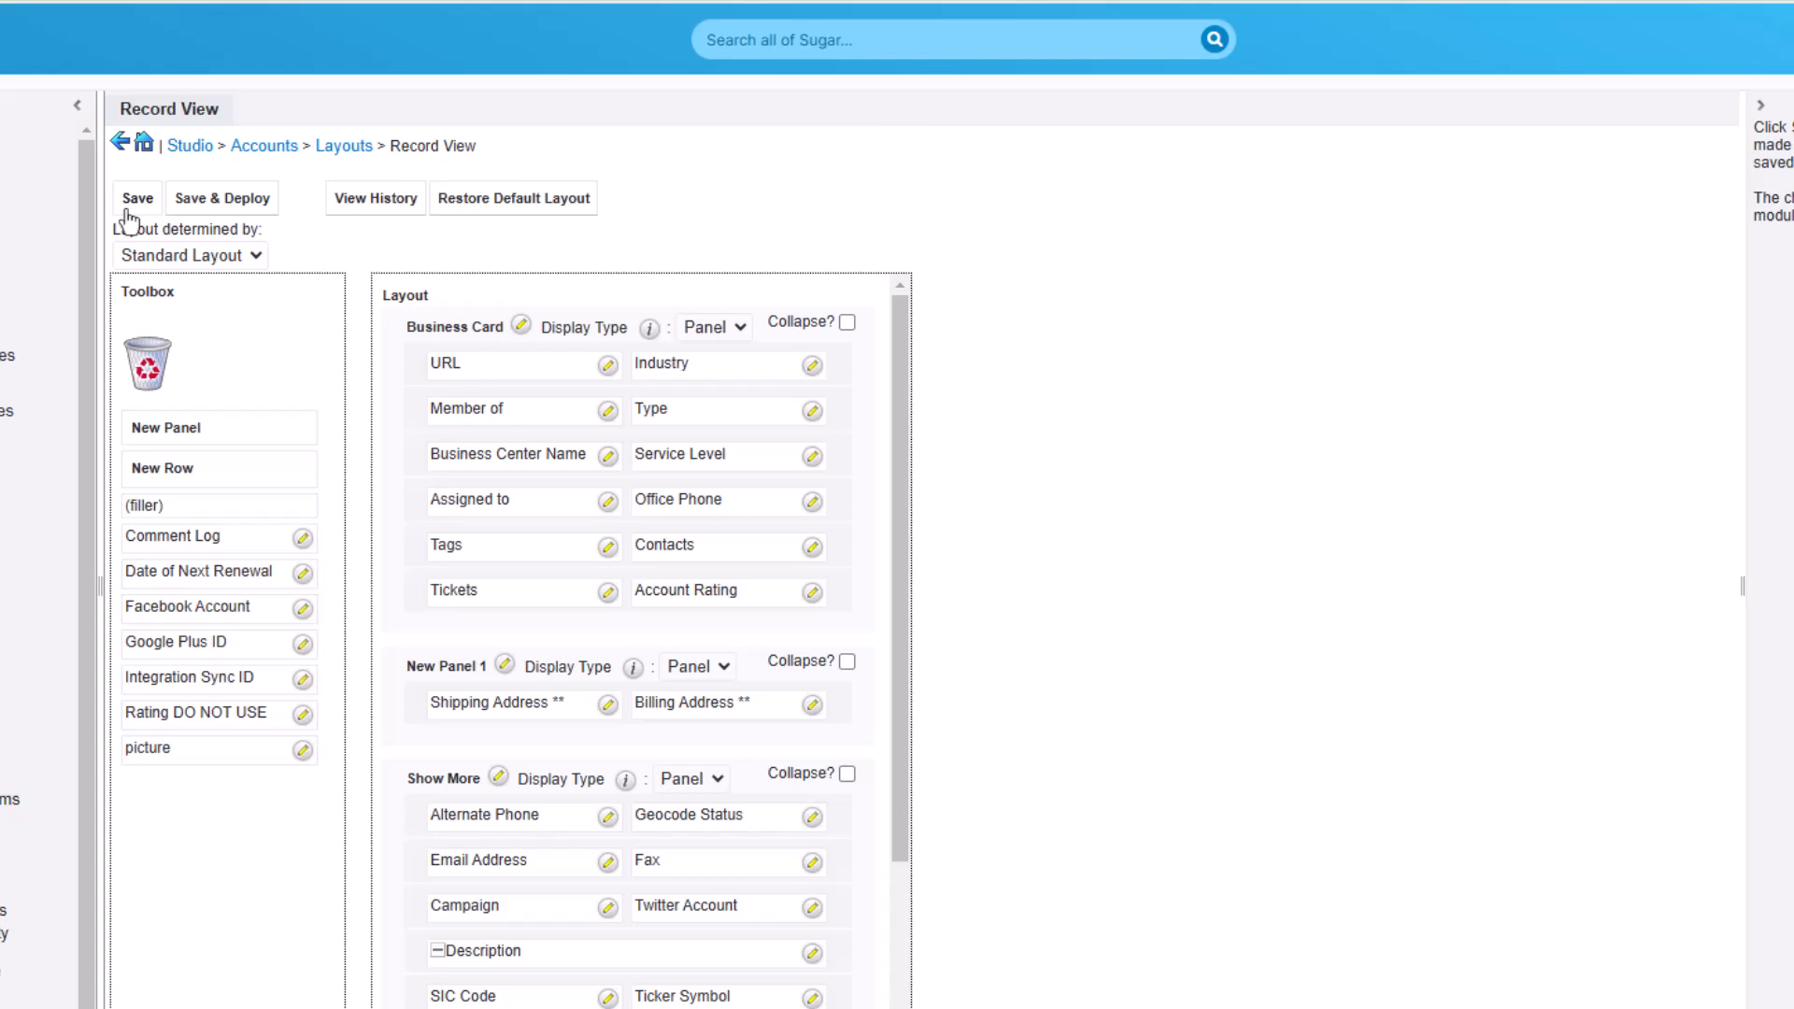
Set the display type of the Business Card, New Panel 1 and Sugar Hint panels to Tab.
{"action": "left_click", "coordinate": [739, 331]}
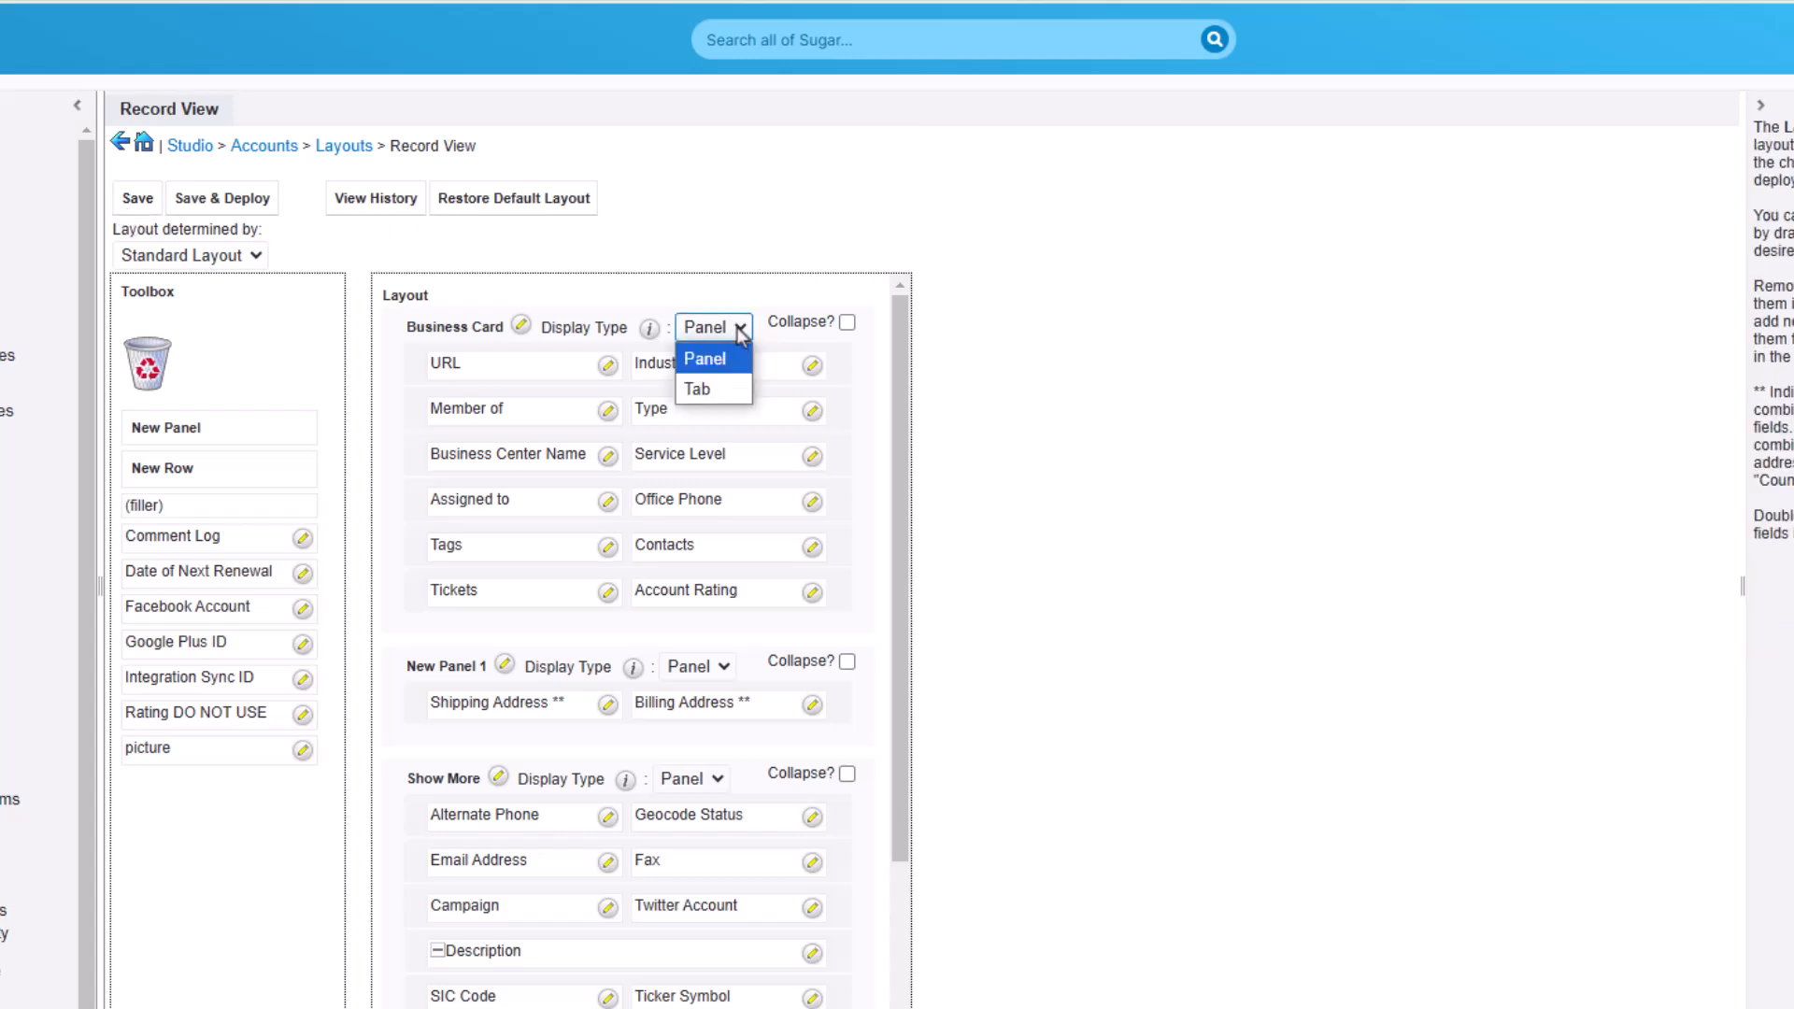
{"action": "left_click", "coordinate": [745, 387]}
{"action": "left_click", "coordinate": [725, 668]}
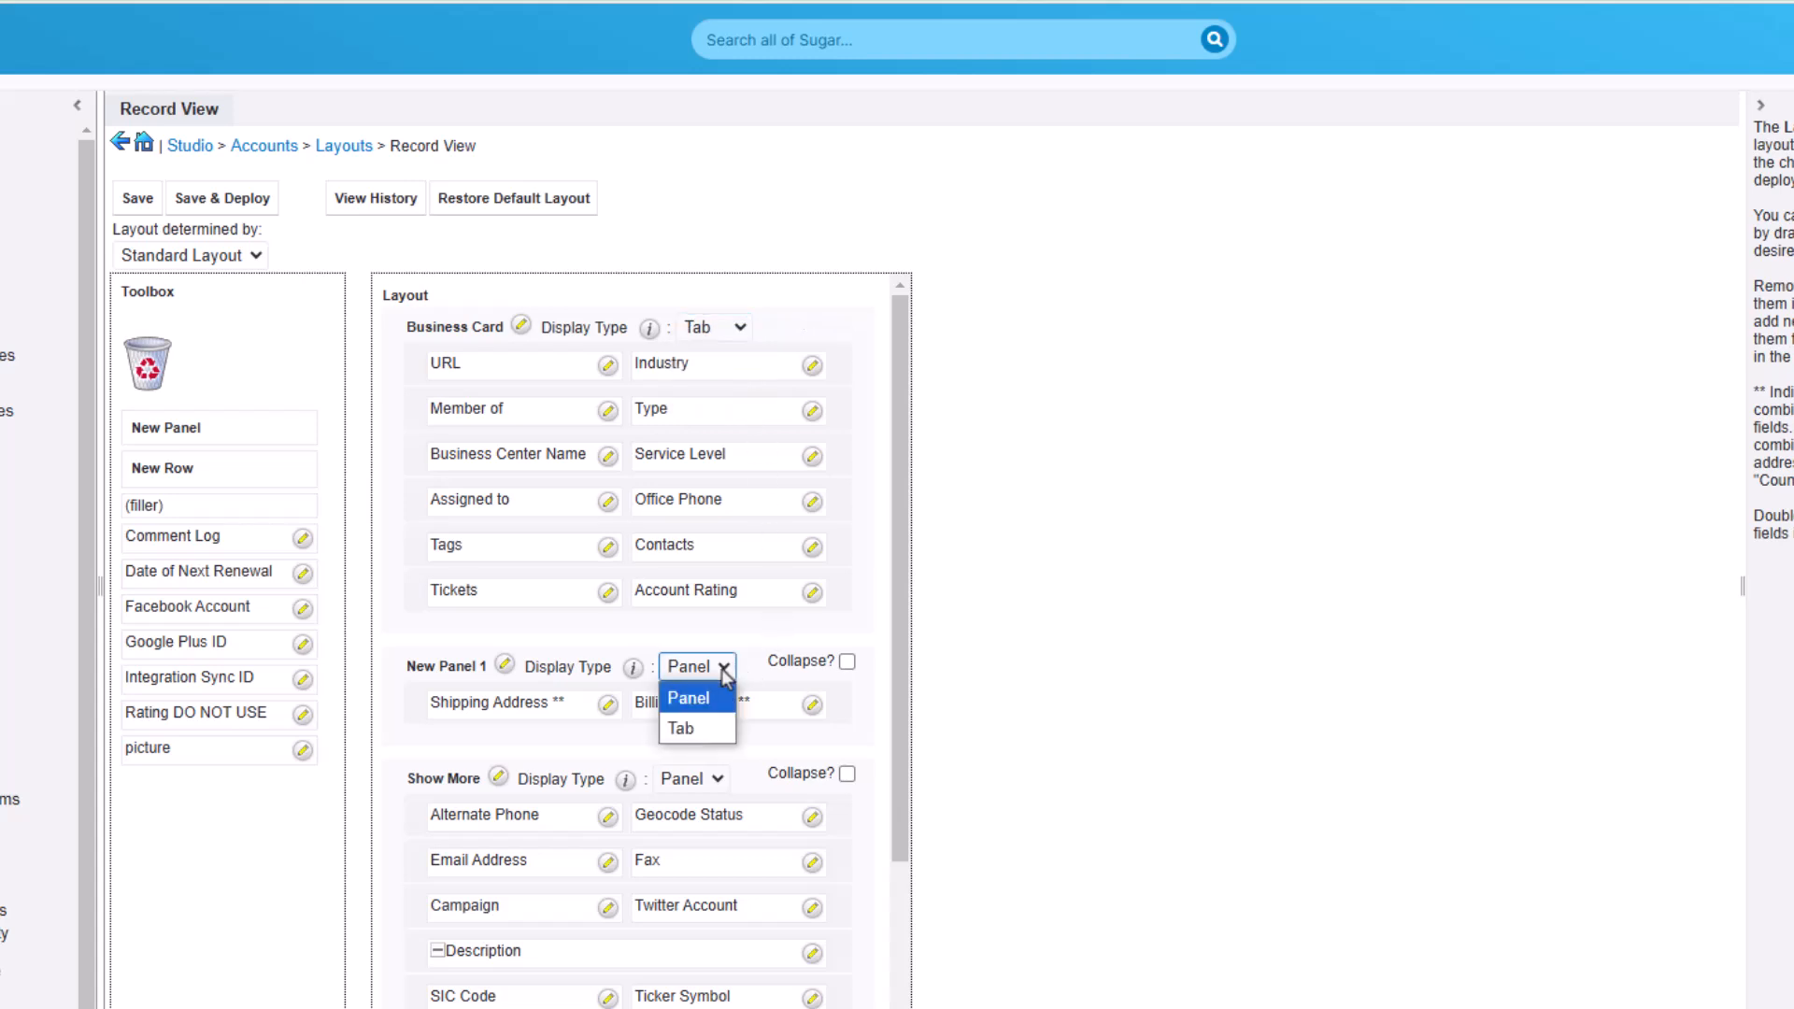
{"action": "left_click", "coordinate": [729, 727]}
{"action": "scroll", "coordinate": [732, 743], "scroll_direction": "down", "scroll_amount": 1}
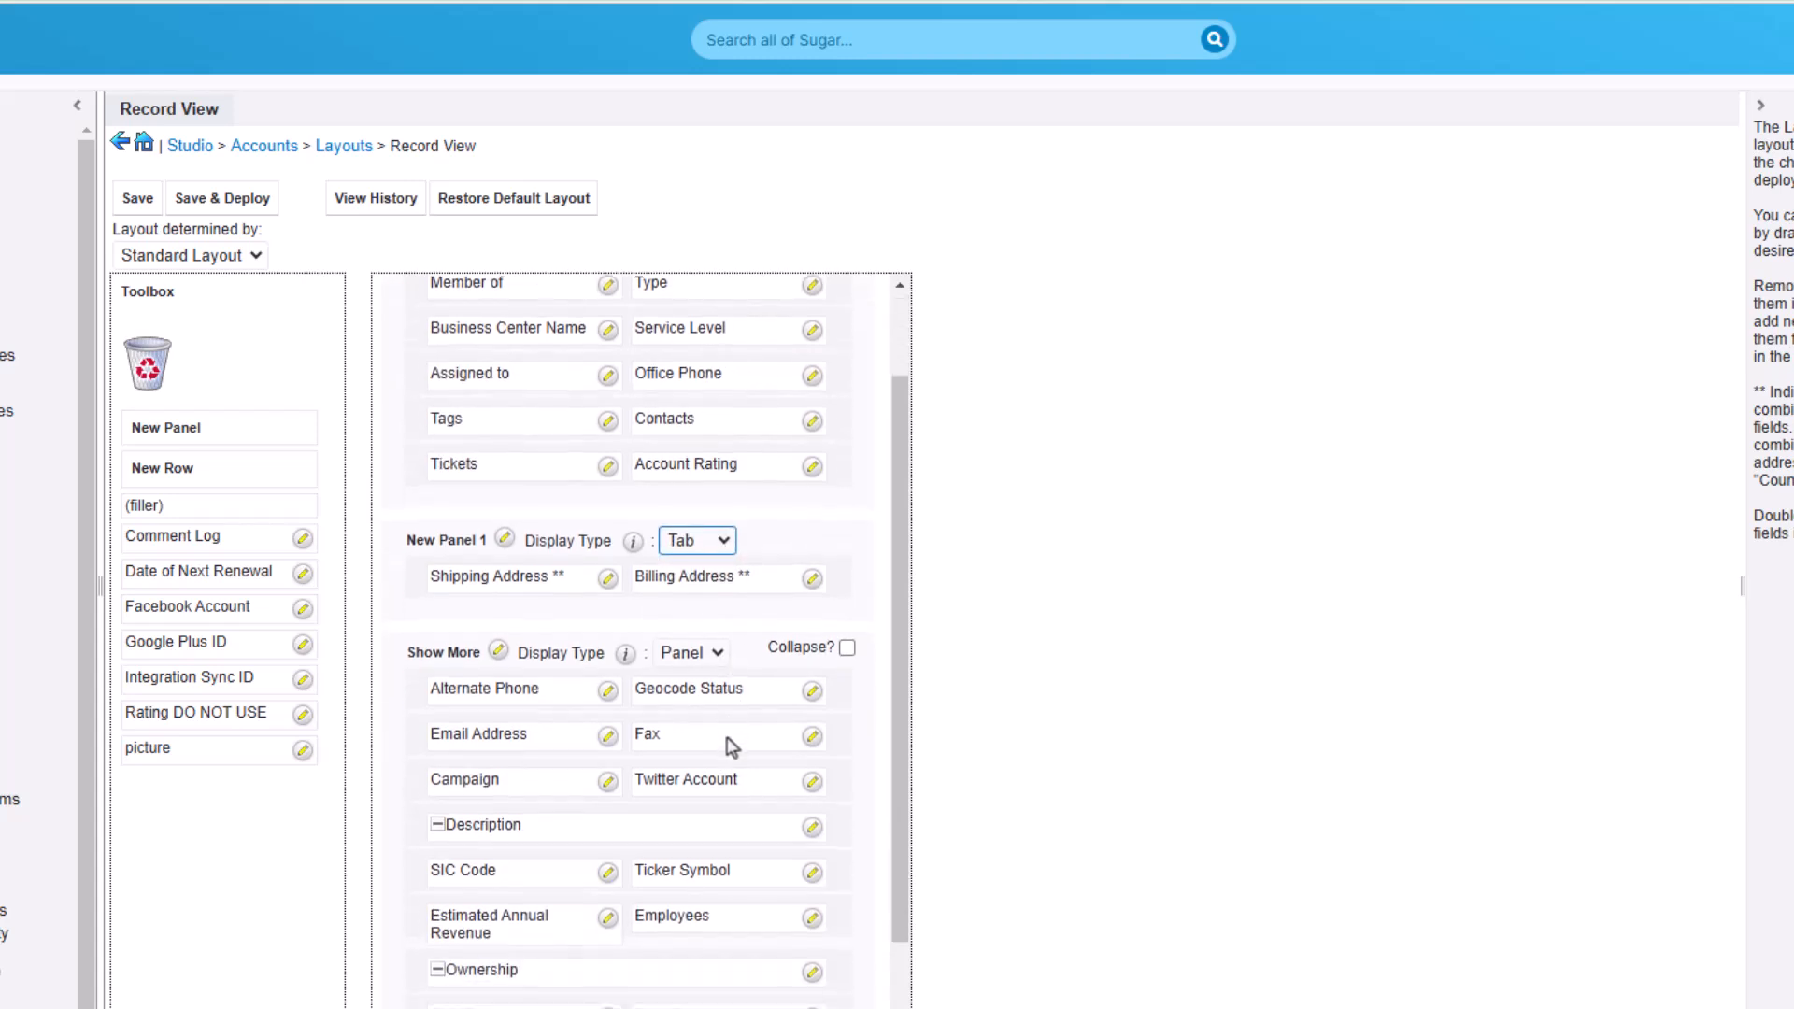
{"action": "scroll", "coordinate": [732, 745], "scroll_direction": "down", "scroll_amount": 2}
{"action": "left_click", "coordinate": [716, 887]}
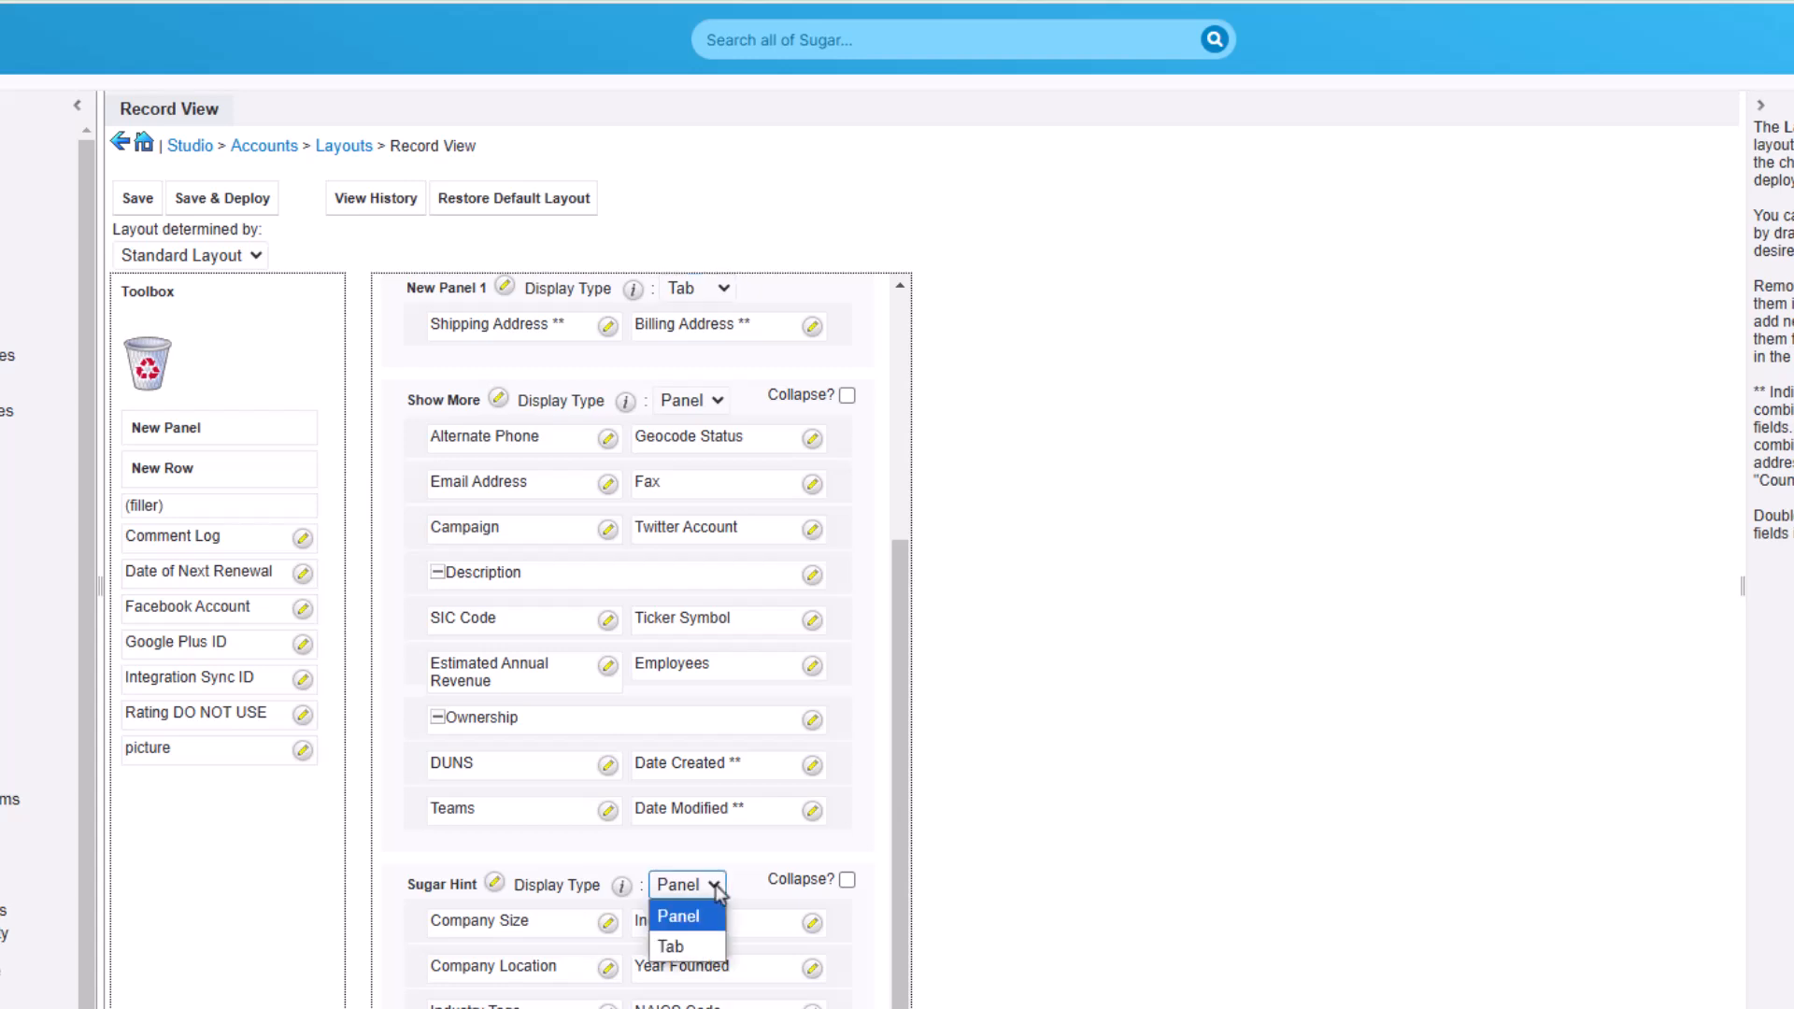
{"action": "left_click", "coordinate": [678, 946]}
Change the label of New Panel 1 to Addresses and save it.
{"action": "scroll", "coordinate": [752, 884], "scroll_direction": "up", "scroll_amount": 3}
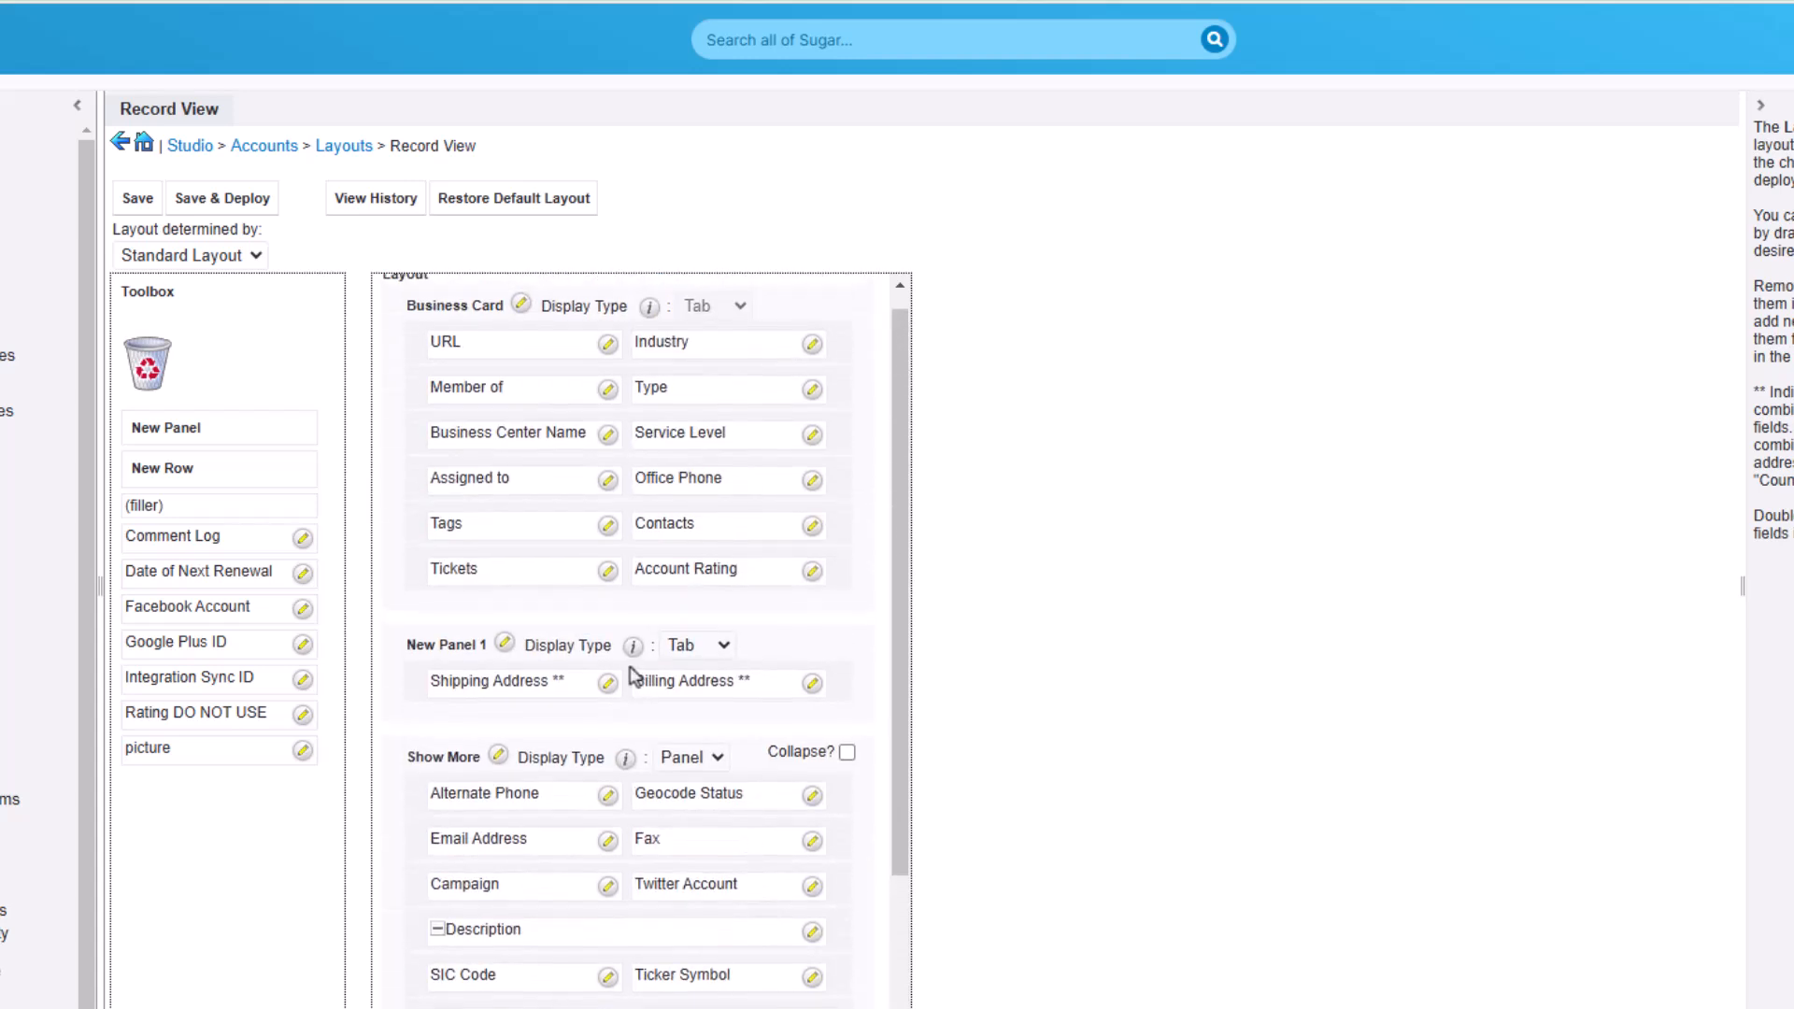
{"action": "left_click", "coordinate": [507, 645]}
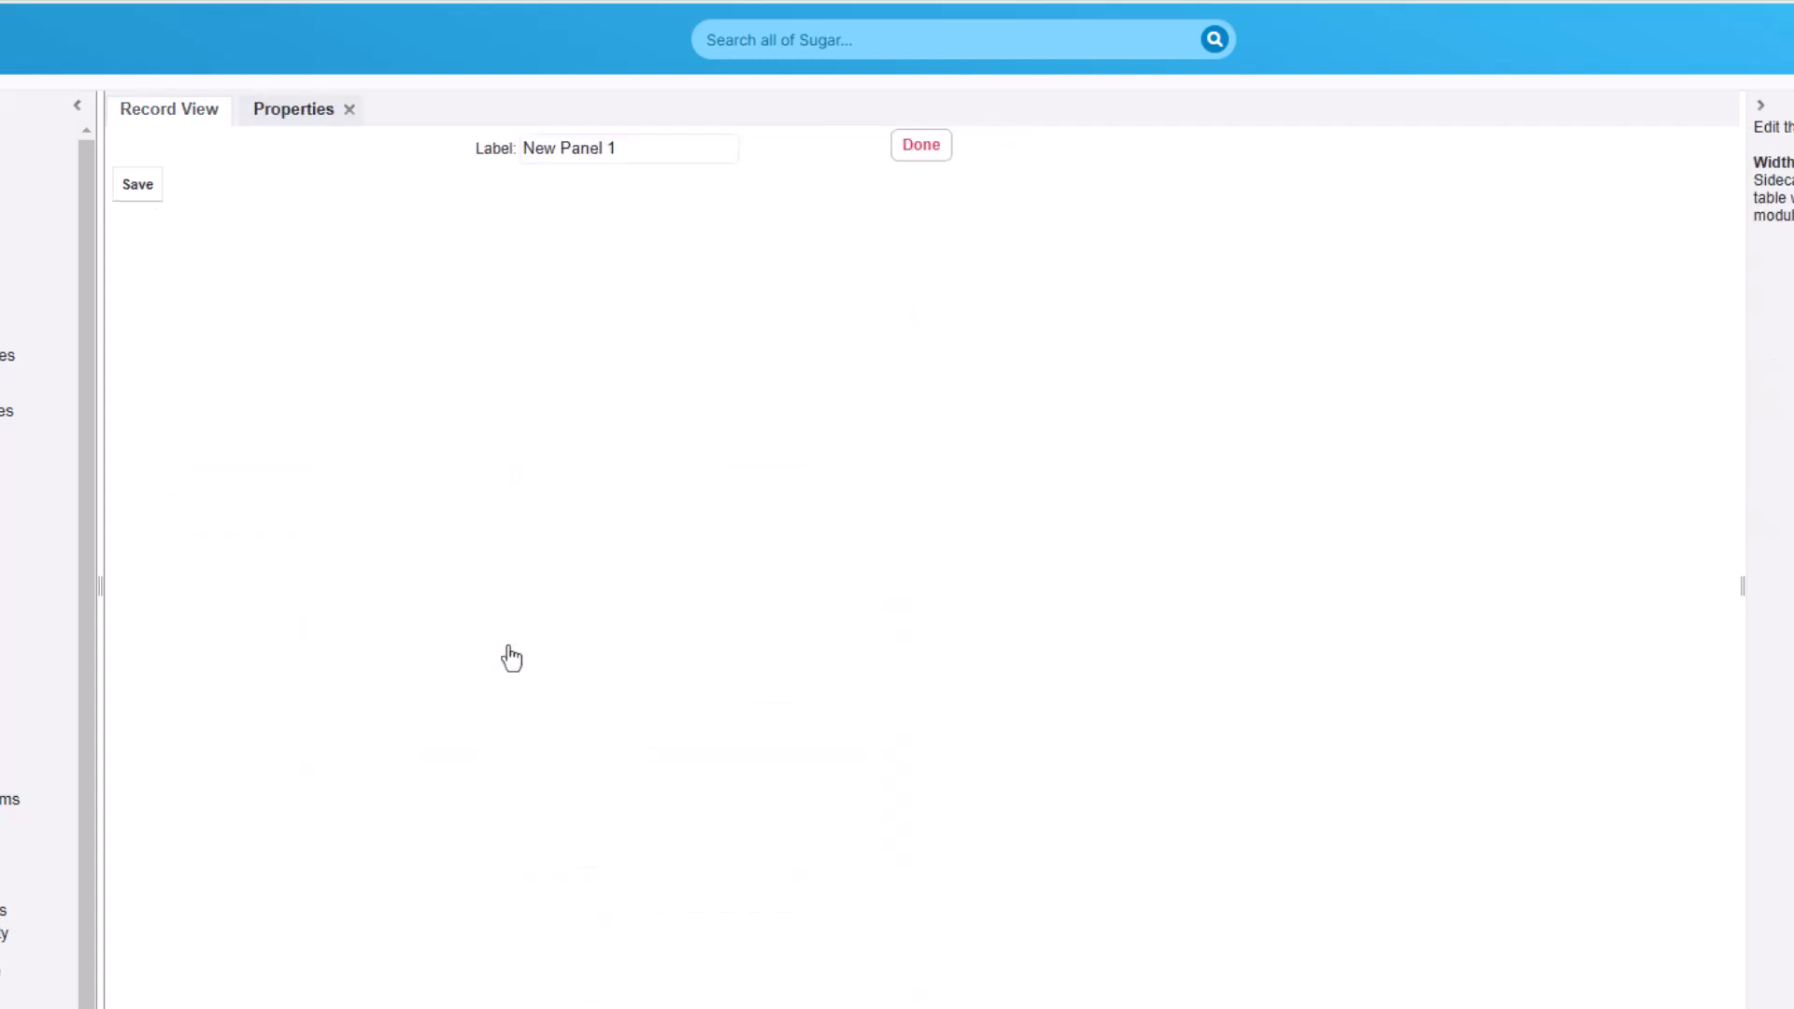
{"action": "left_click_drag", "start_coordinate": [624, 148], "coordinate": [481, 149]}
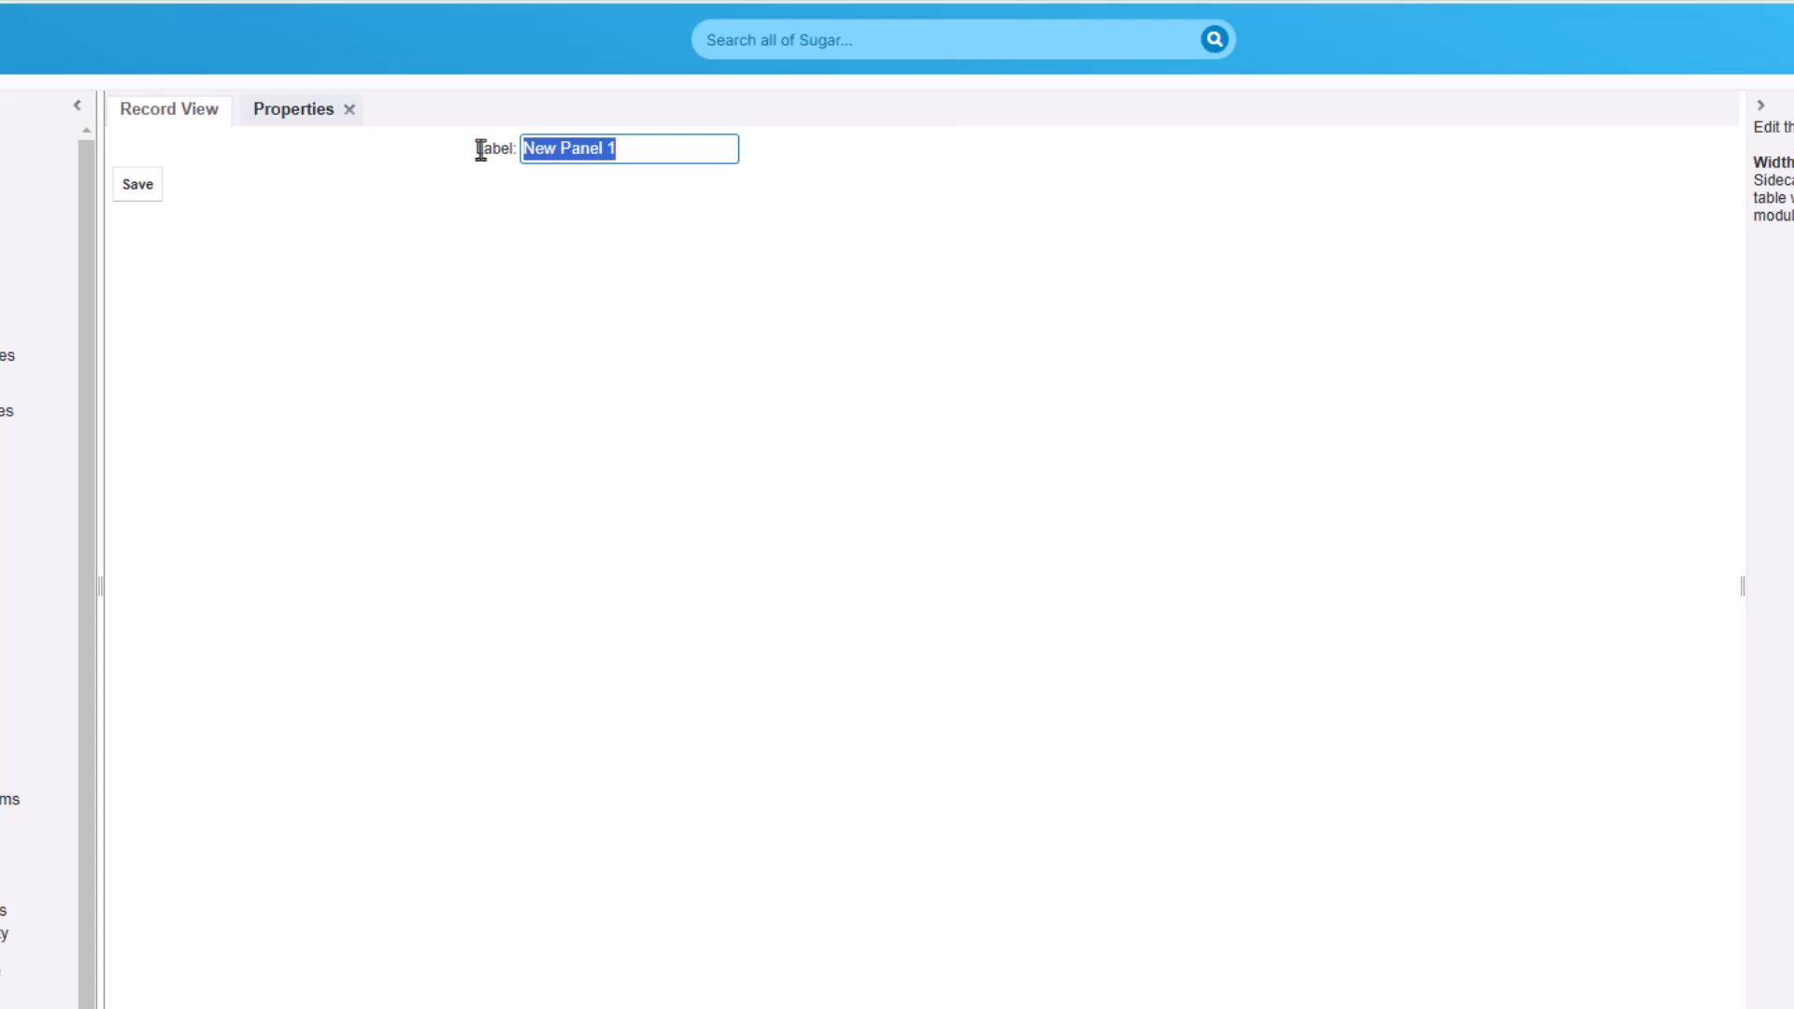
{"action": "type", "text": "Addresses"}
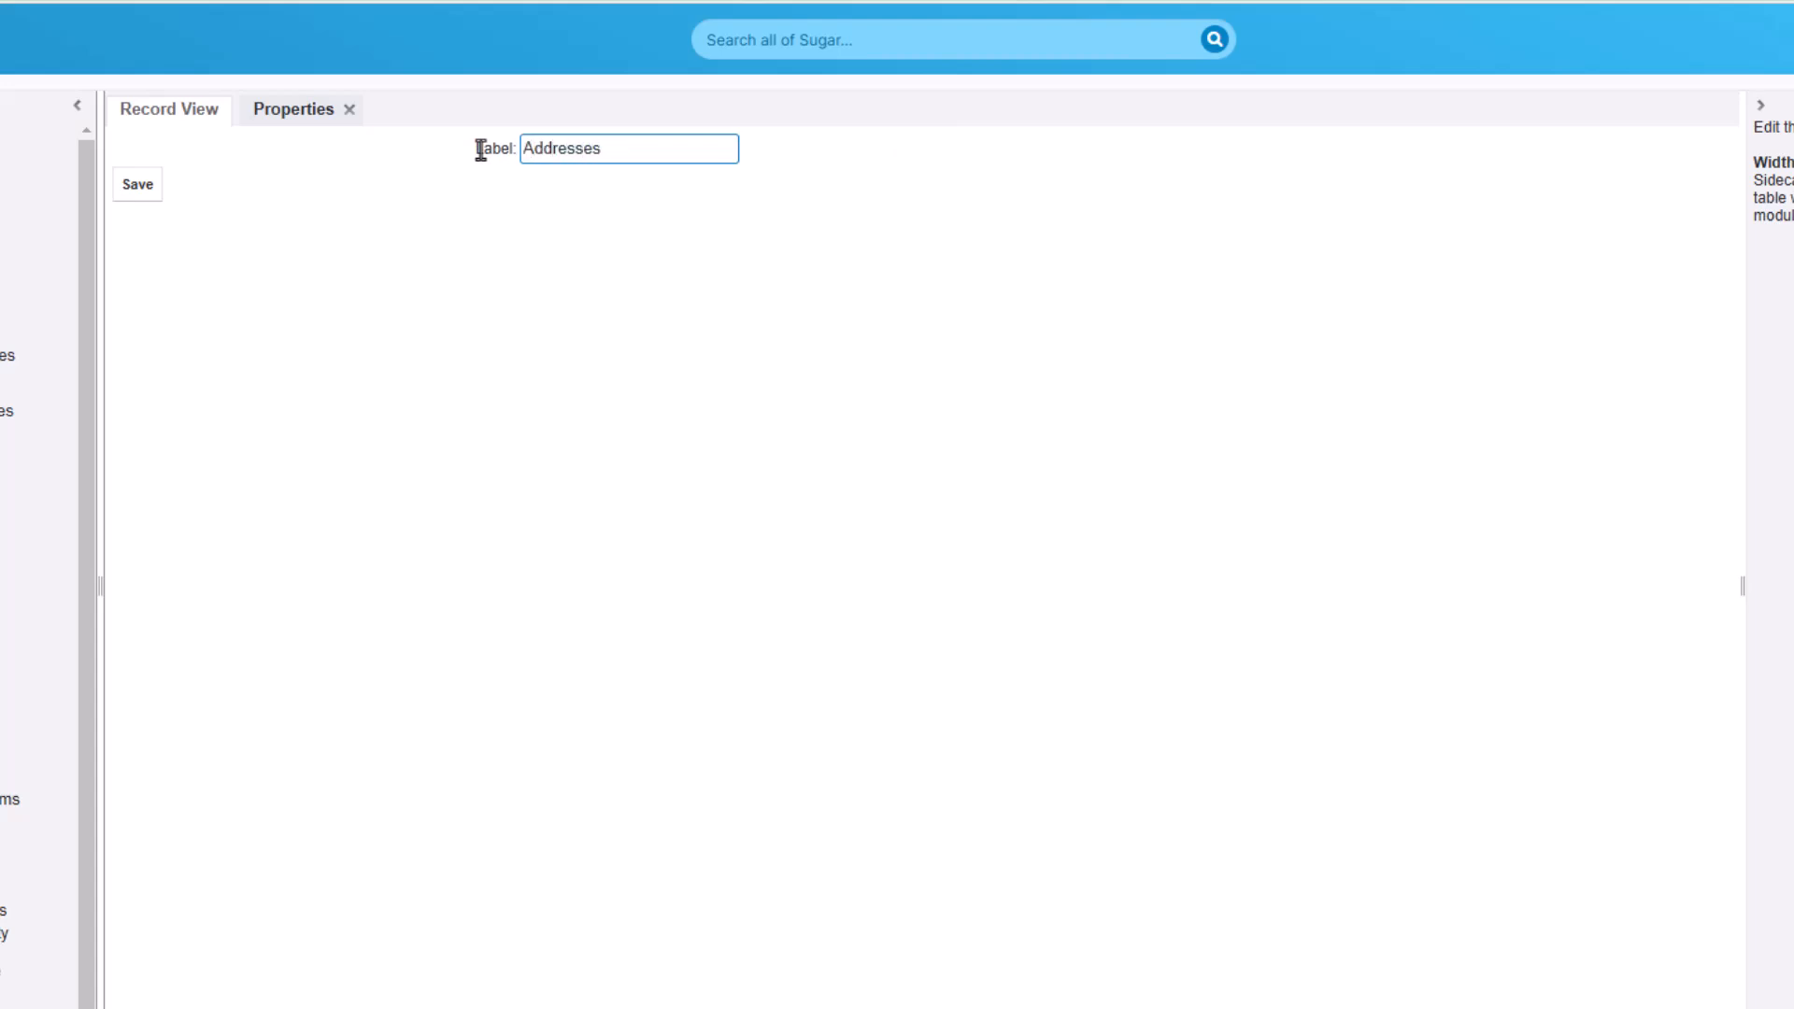
{"action": "left_click", "coordinate": [137, 187]}
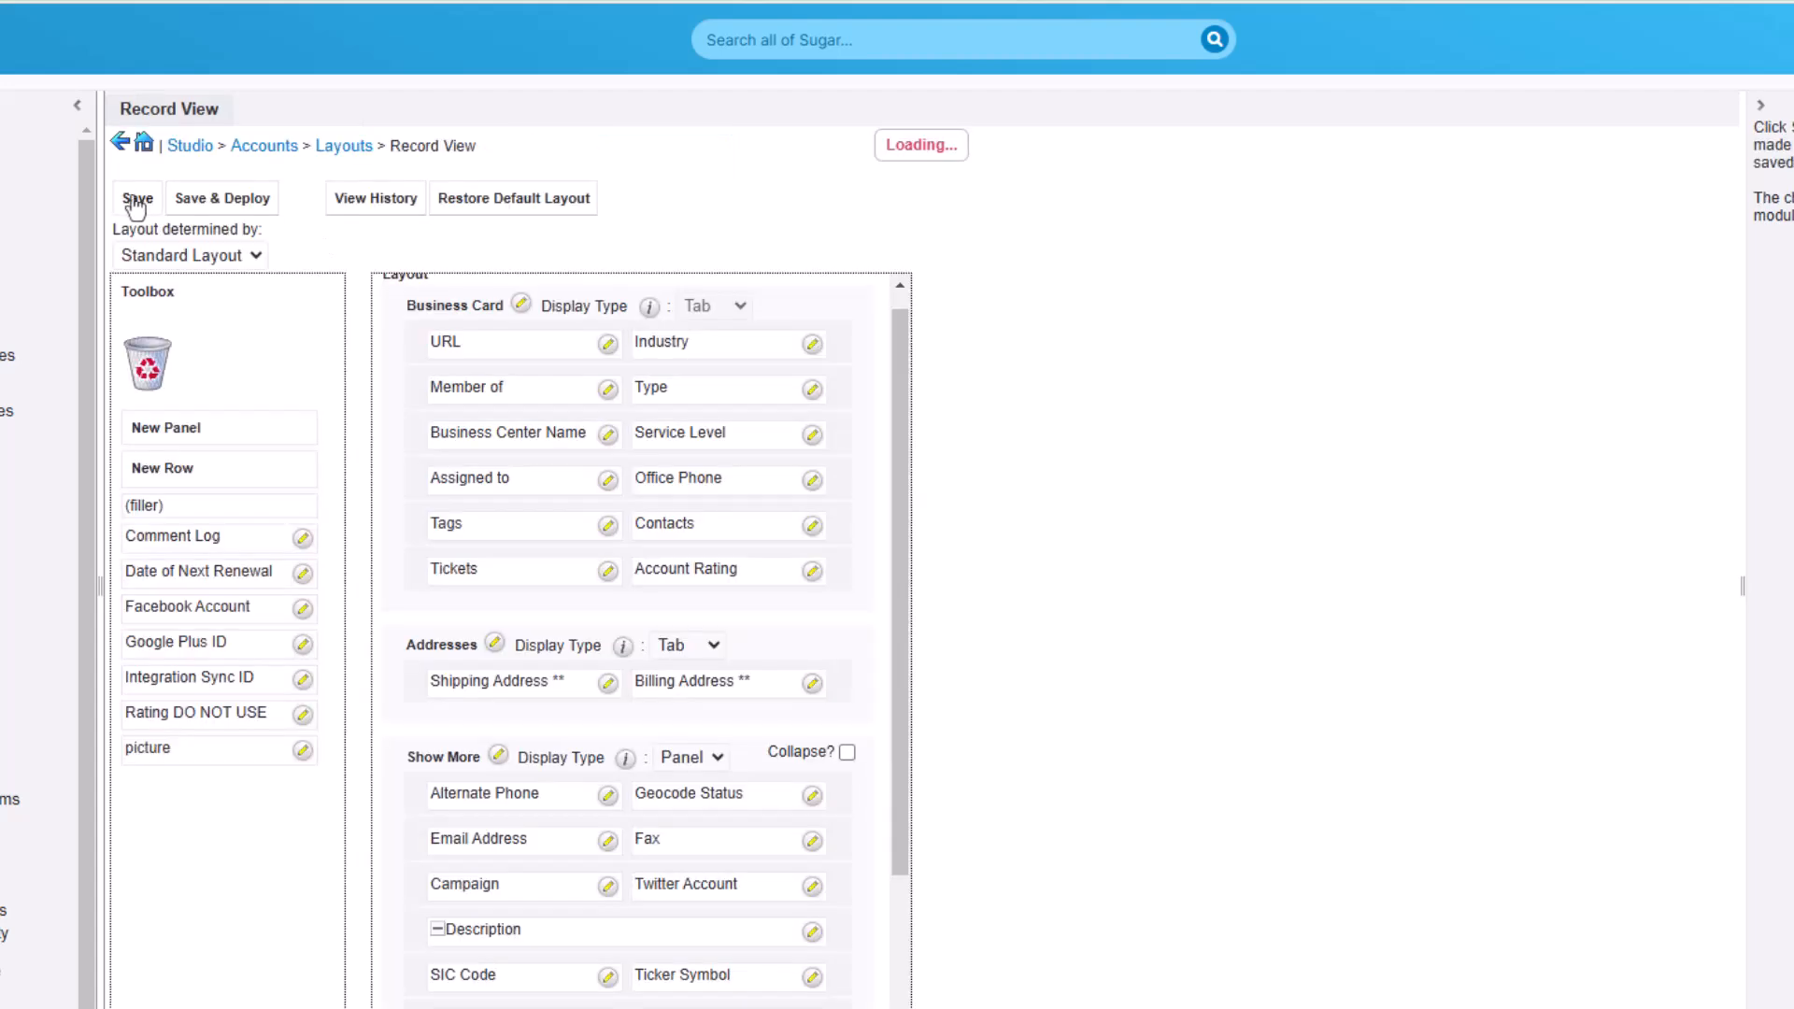
Change the Show More panel's label to More Info, save it, and set the panel's display type to Tab.
{"action": "left_click", "coordinate": [498, 755]}
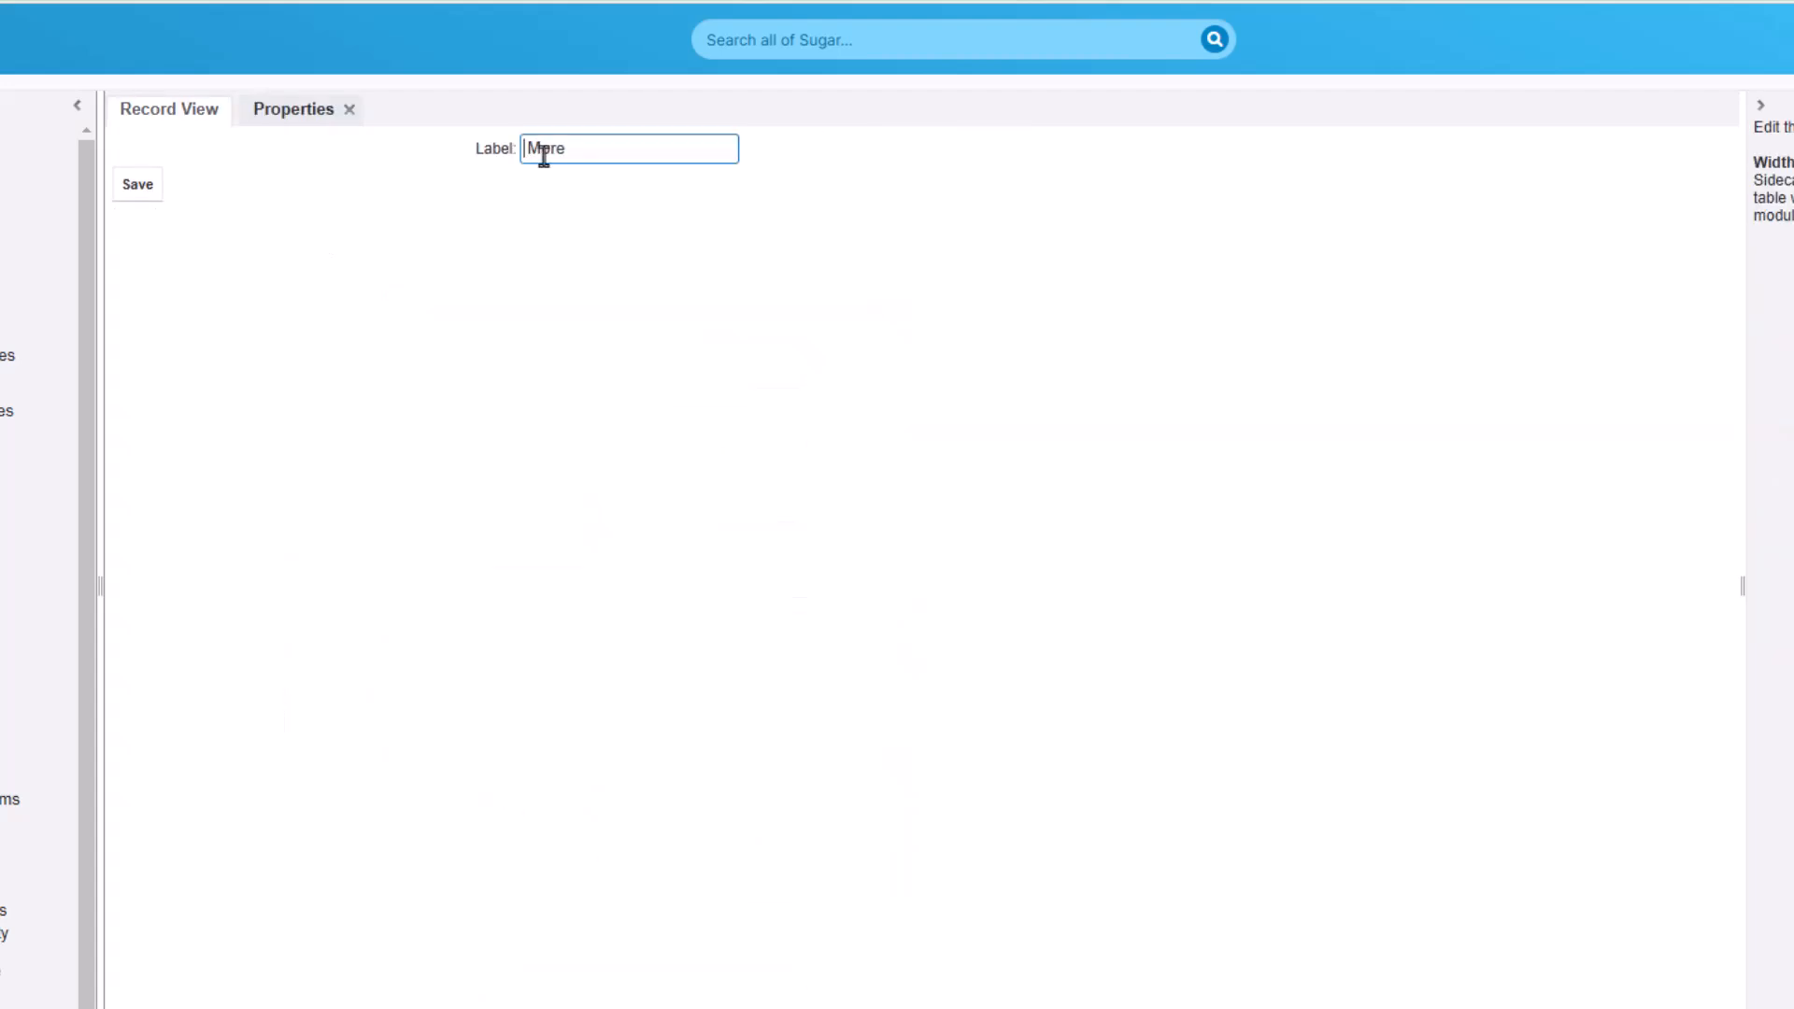
{"action": "left_click", "coordinate": [565, 149]}
{"action": "type", "text": "Info"}
{"action": "left_click", "coordinate": [141, 192]}
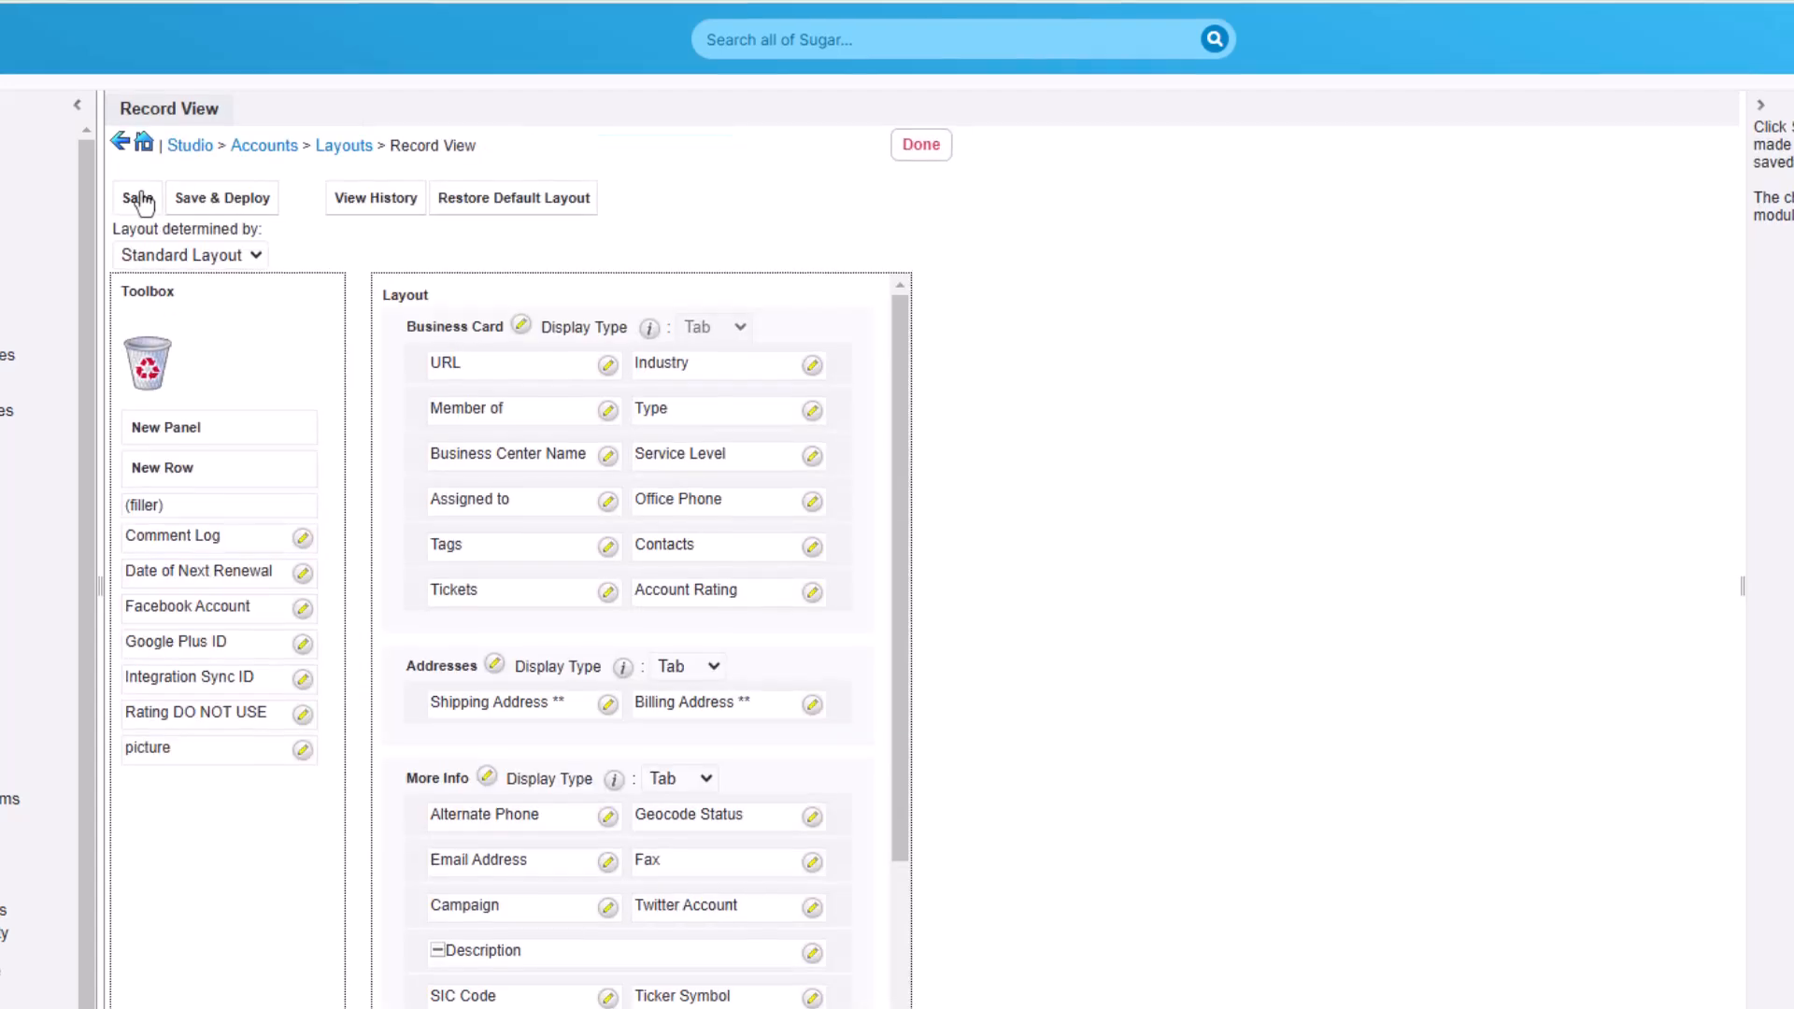
Remove the SIC Code, Ownership, Ticker Symbol and DUNS fields from the More Info panel.
{"action": "scroll", "coordinate": [533, 617], "scroll_direction": "down", "scroll_amount": 2}
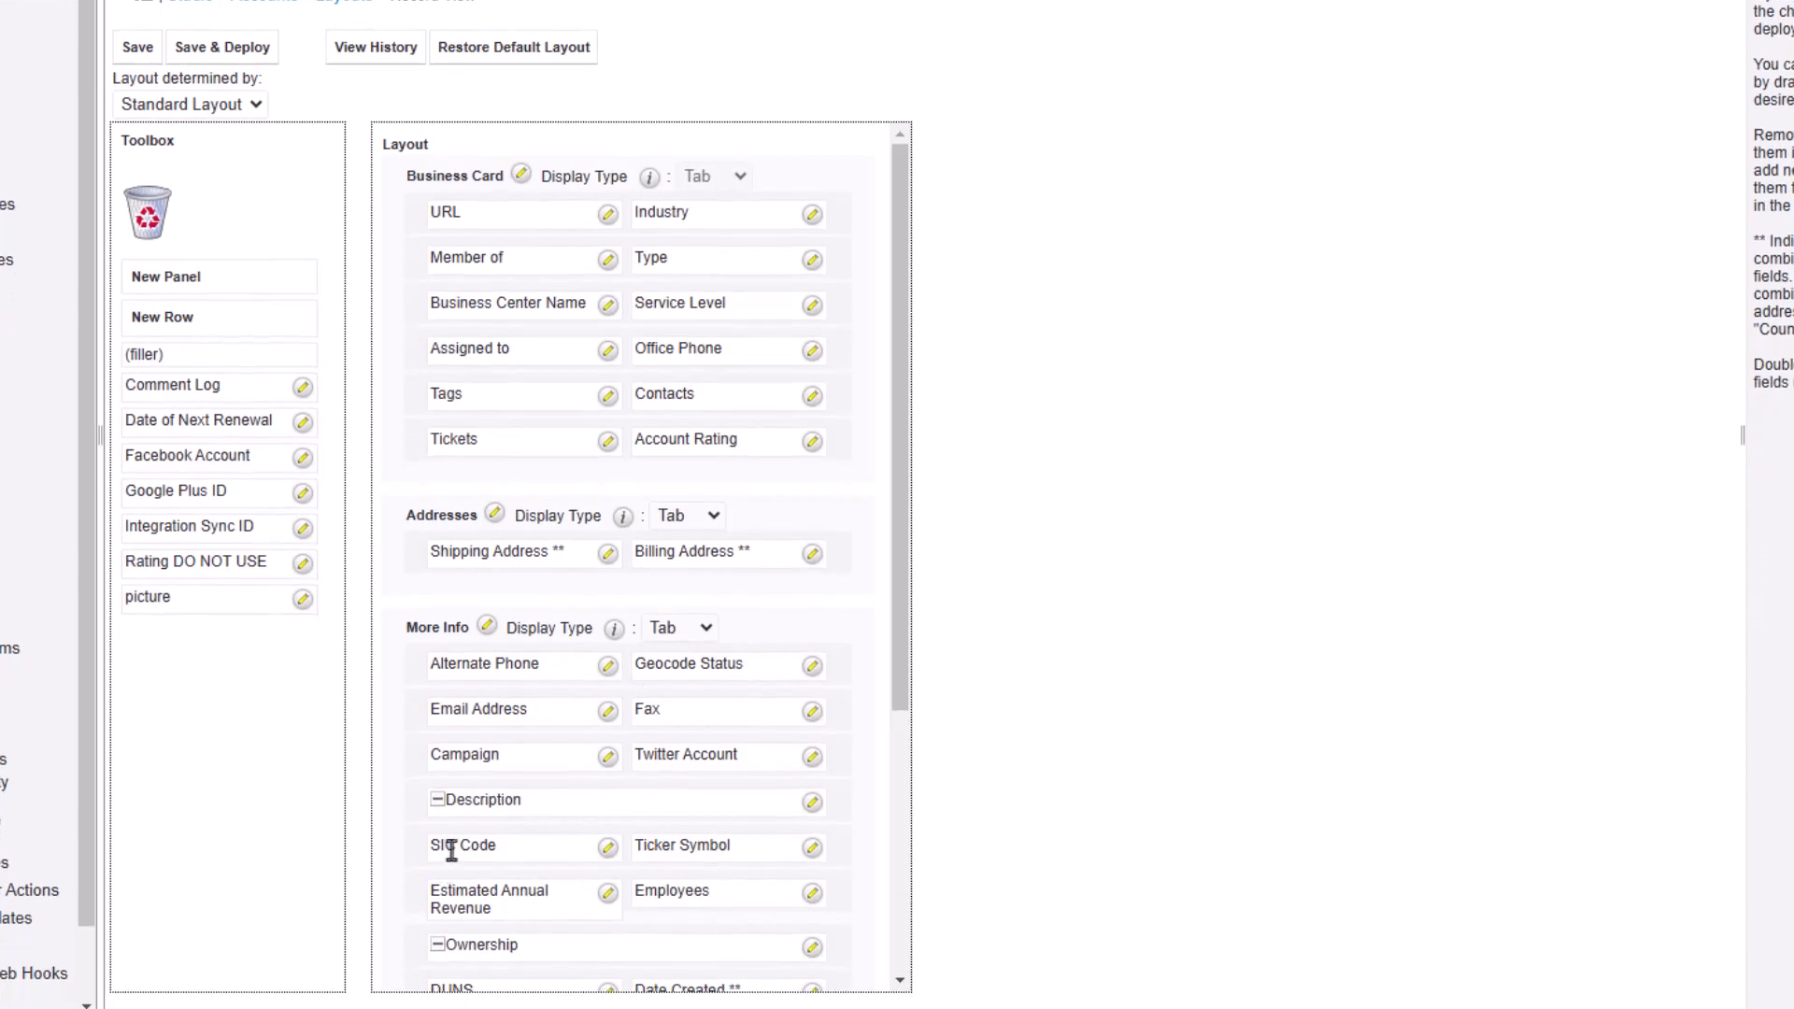
{"action": "left_click_drag", "start_coordinate": [445, 850], "coordinate": [129, 194]}
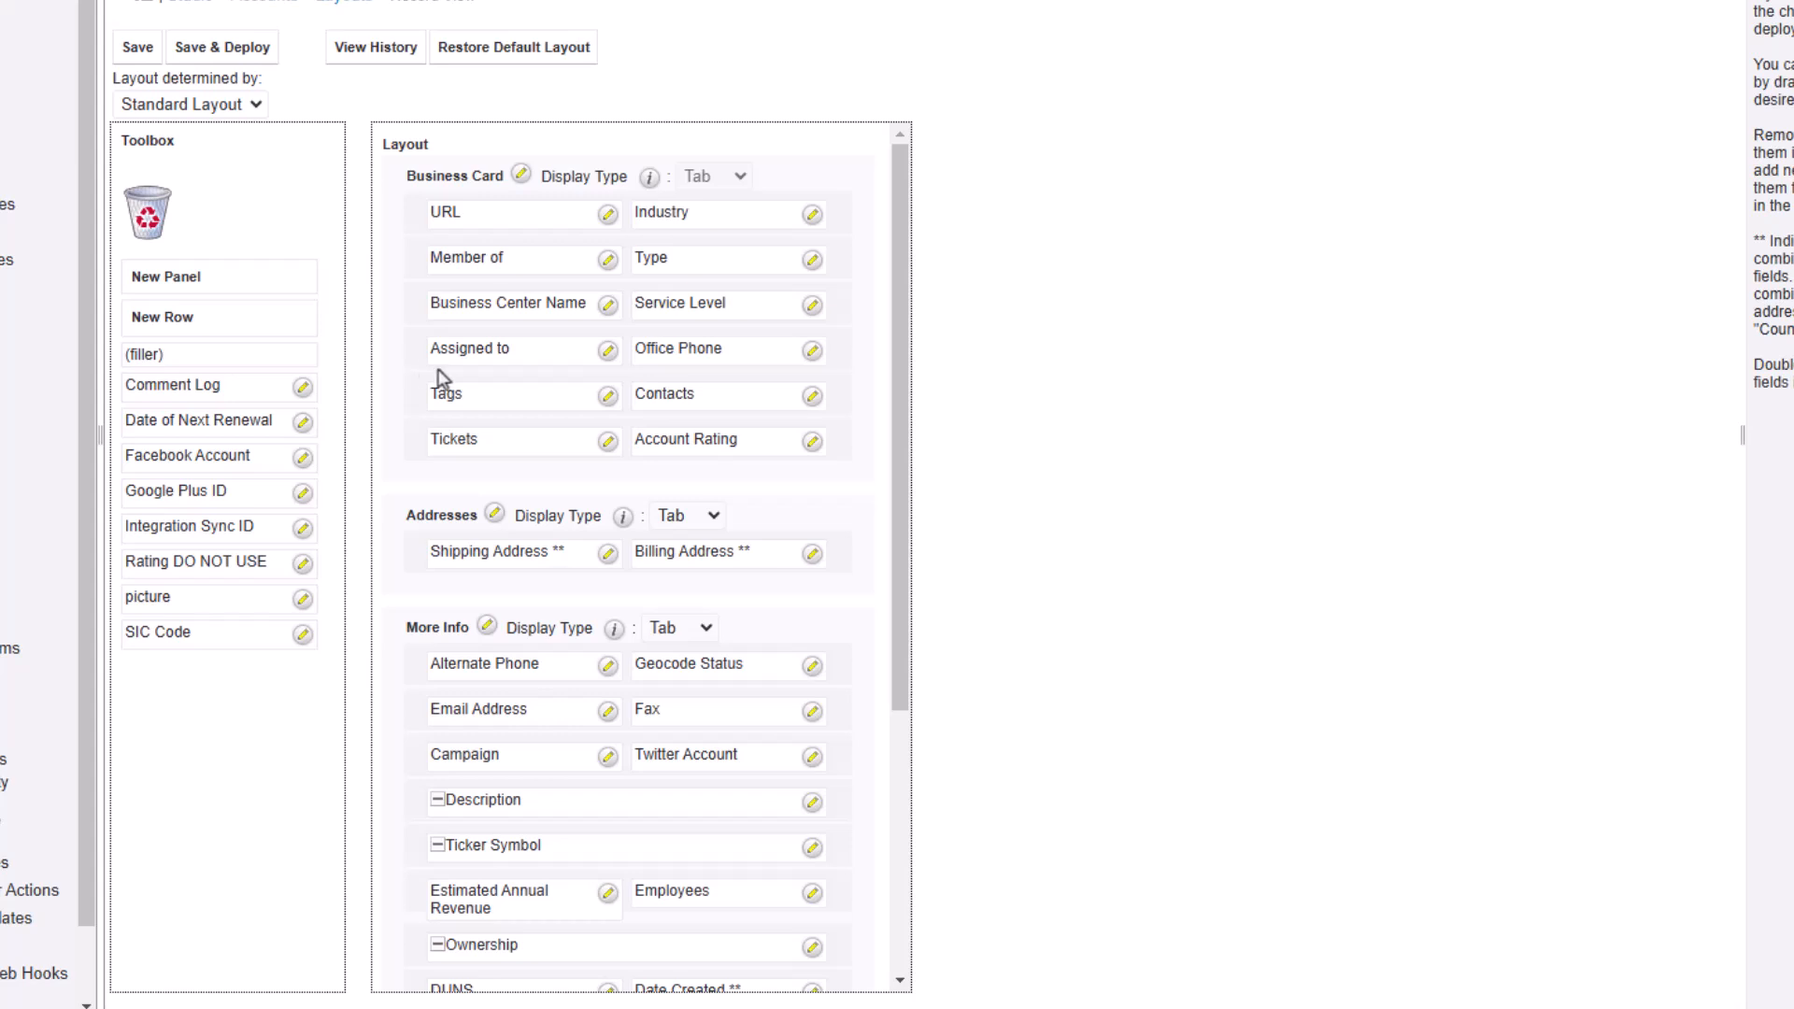
{"action": "scroll", "coordinate": [443, 378], "scroll_direction": "down", "scroll_amount": 2}
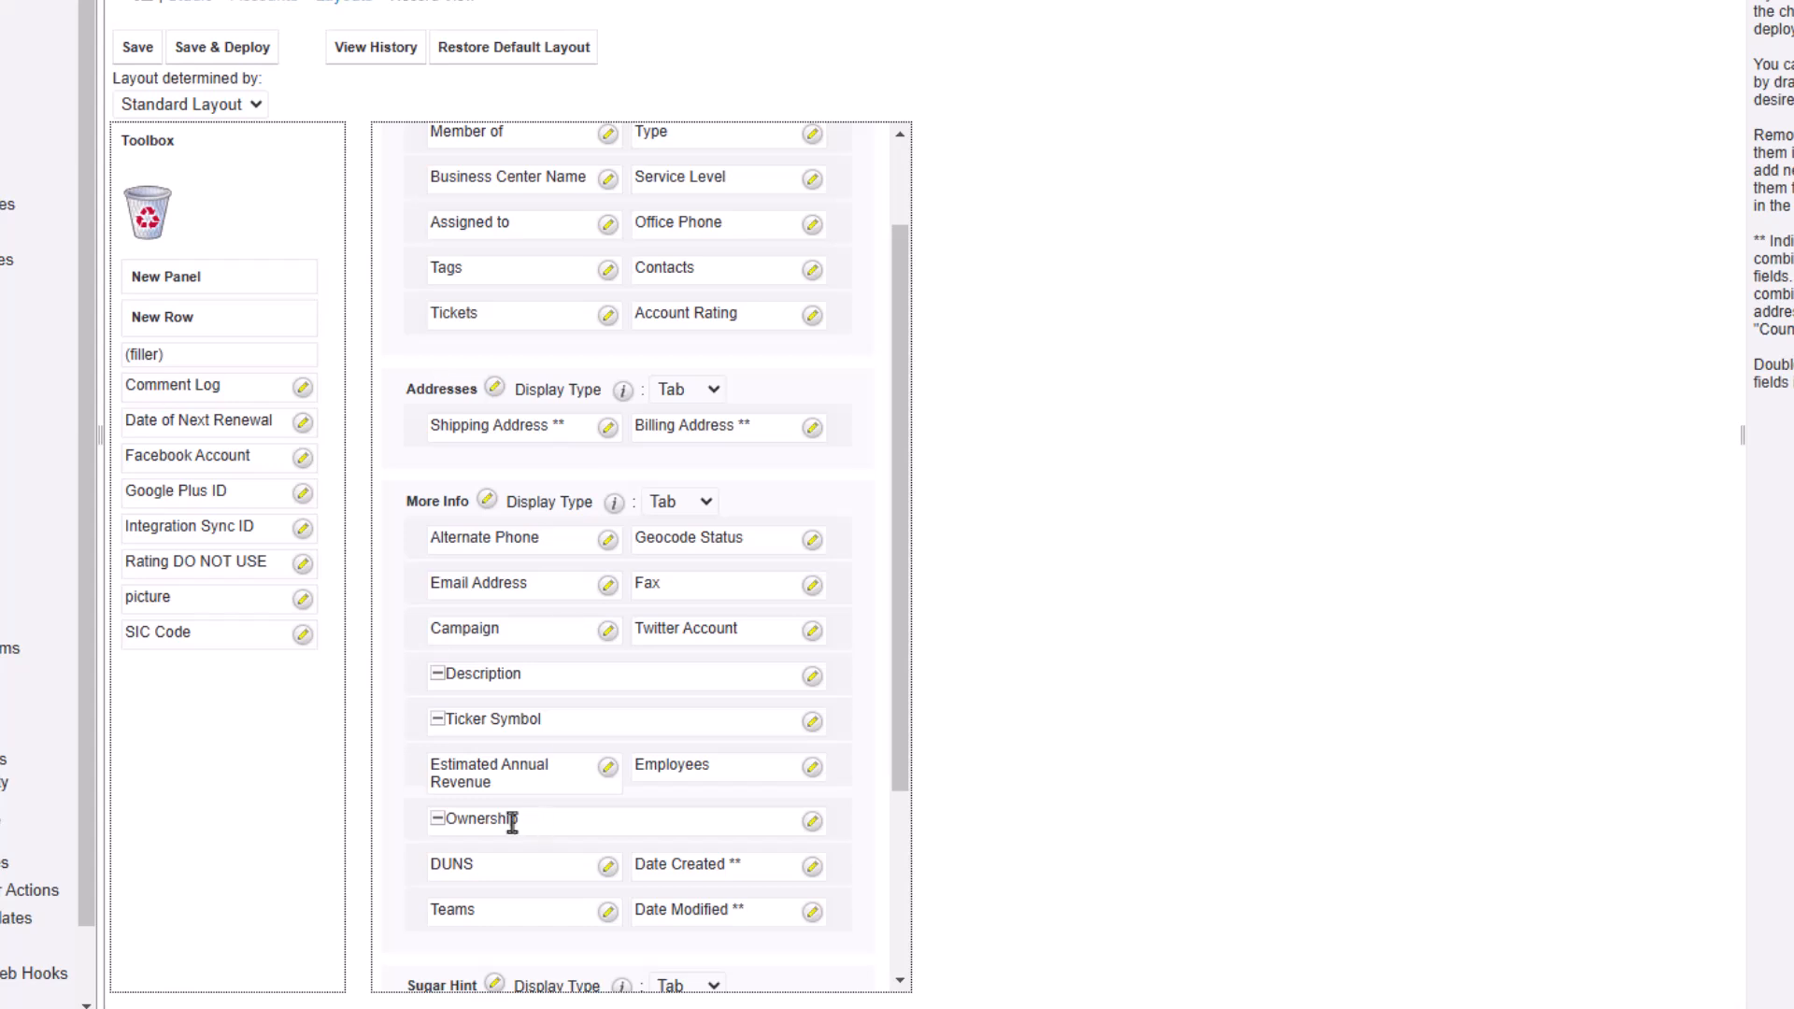
{"action": "left_click_drag", "start_coordinate": [461, 822], "coordinate": [150, 210]}
{"action": "left_click_drag", "start_coordinate": [590, 728], "coordinate": [164, 213]}
Move the row with Teams and Assigned to to the end of the Business Card panel, and save and deploy the layout.
{"action": "scroll", "coordinate": [838, 433], "scroll_direction": "up", "scroll_amount": 2}
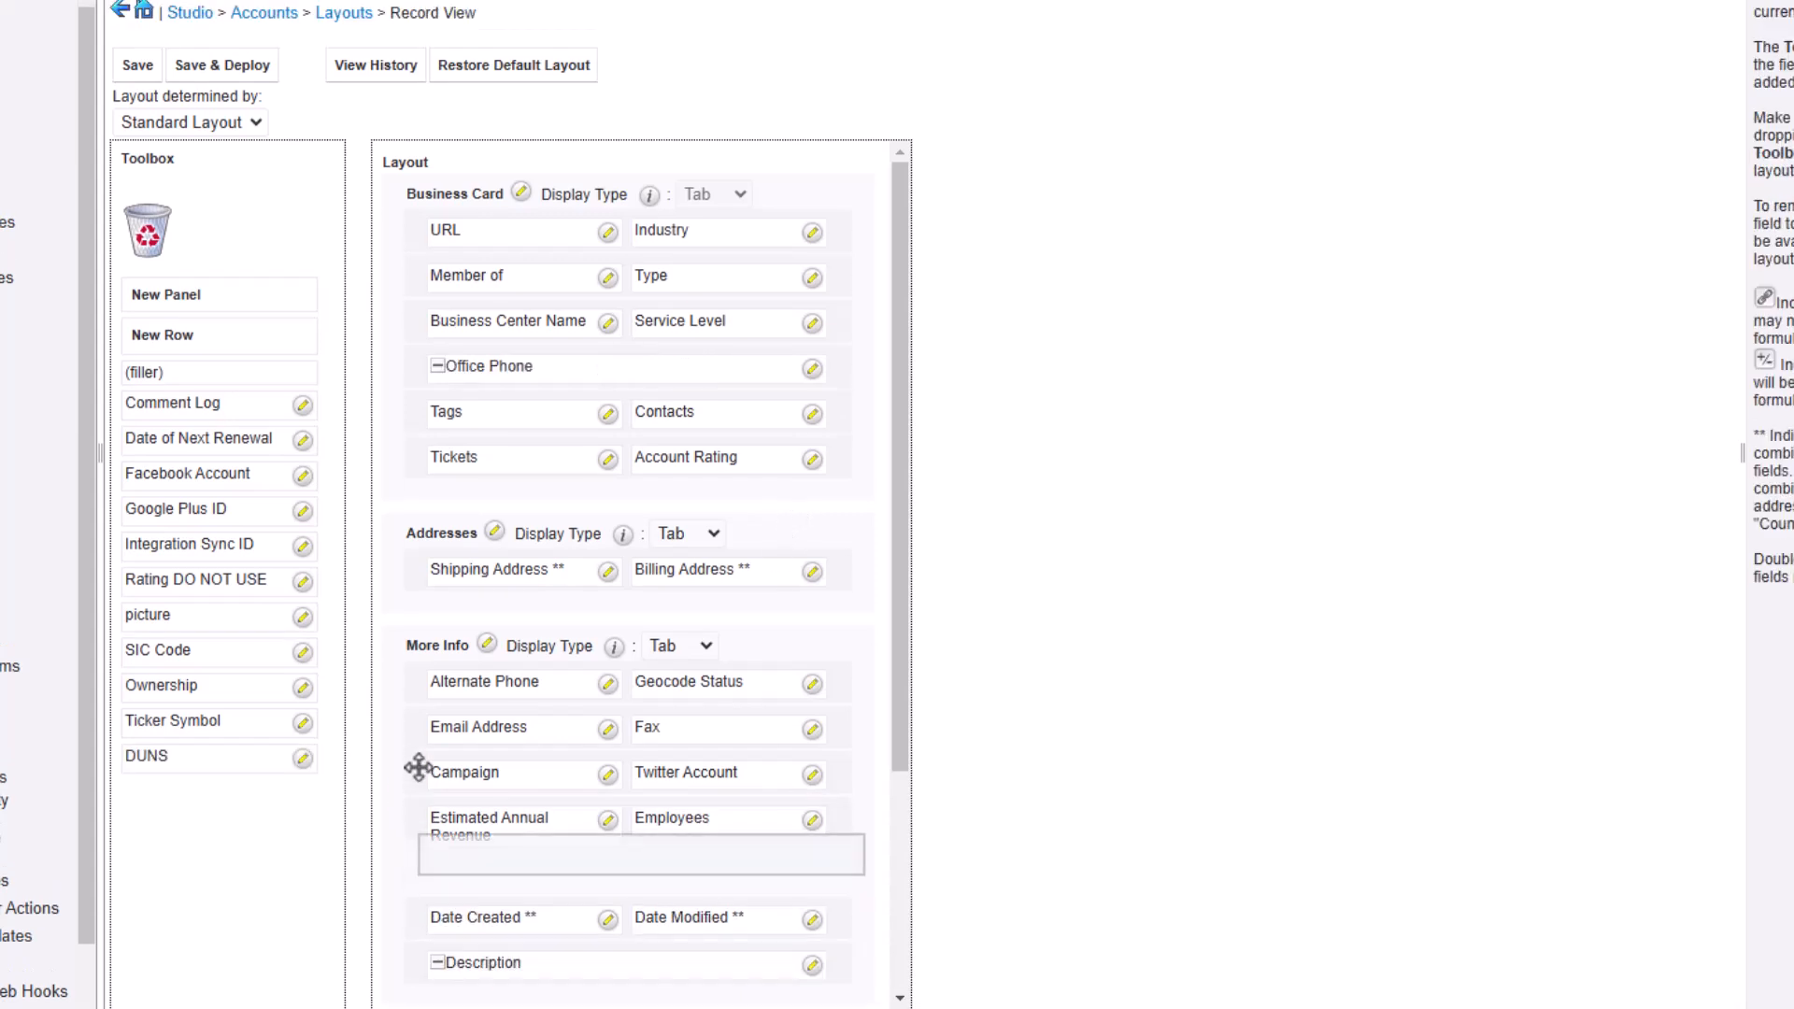
{"action": "left_click_drag", "start_coordinate": [417, 765], "coordinate": [413, 615]}
{"action": "scroll", "coordinate": [901, 248], "scroll_direction": "up", "scroll_amount": 5}
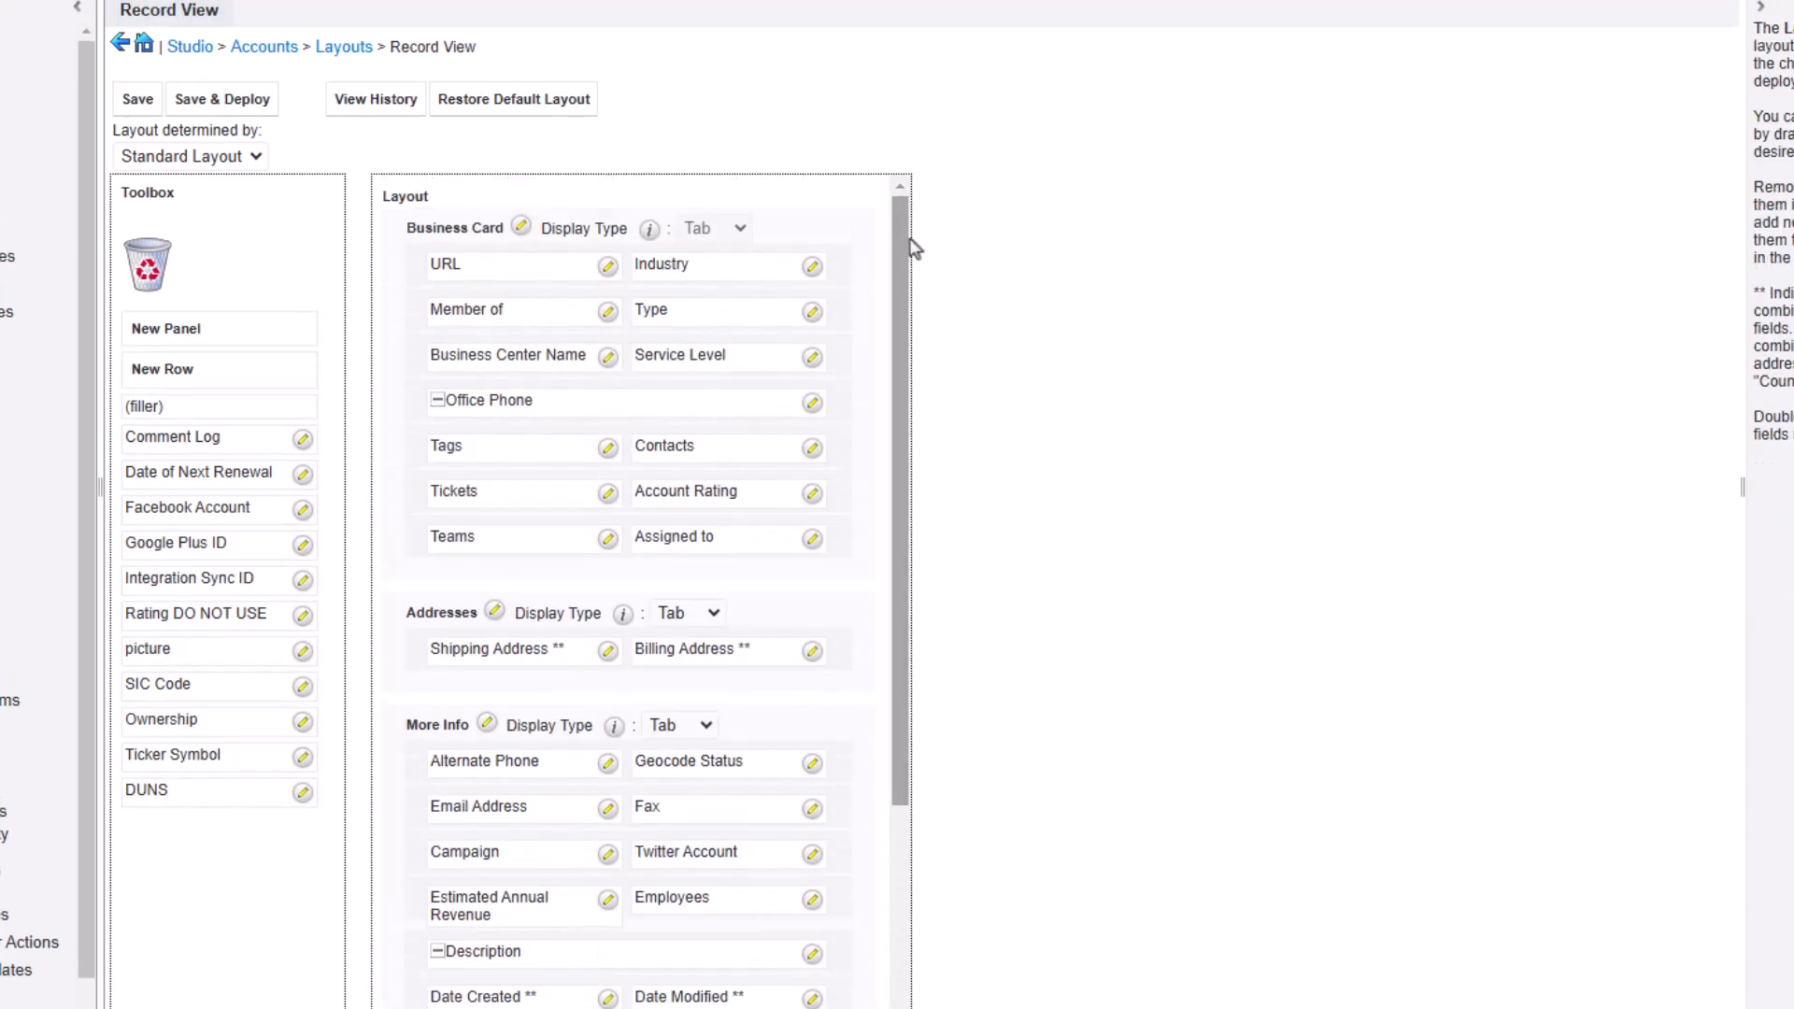
{"action": "left_click", "coordinate": [246, 109]}
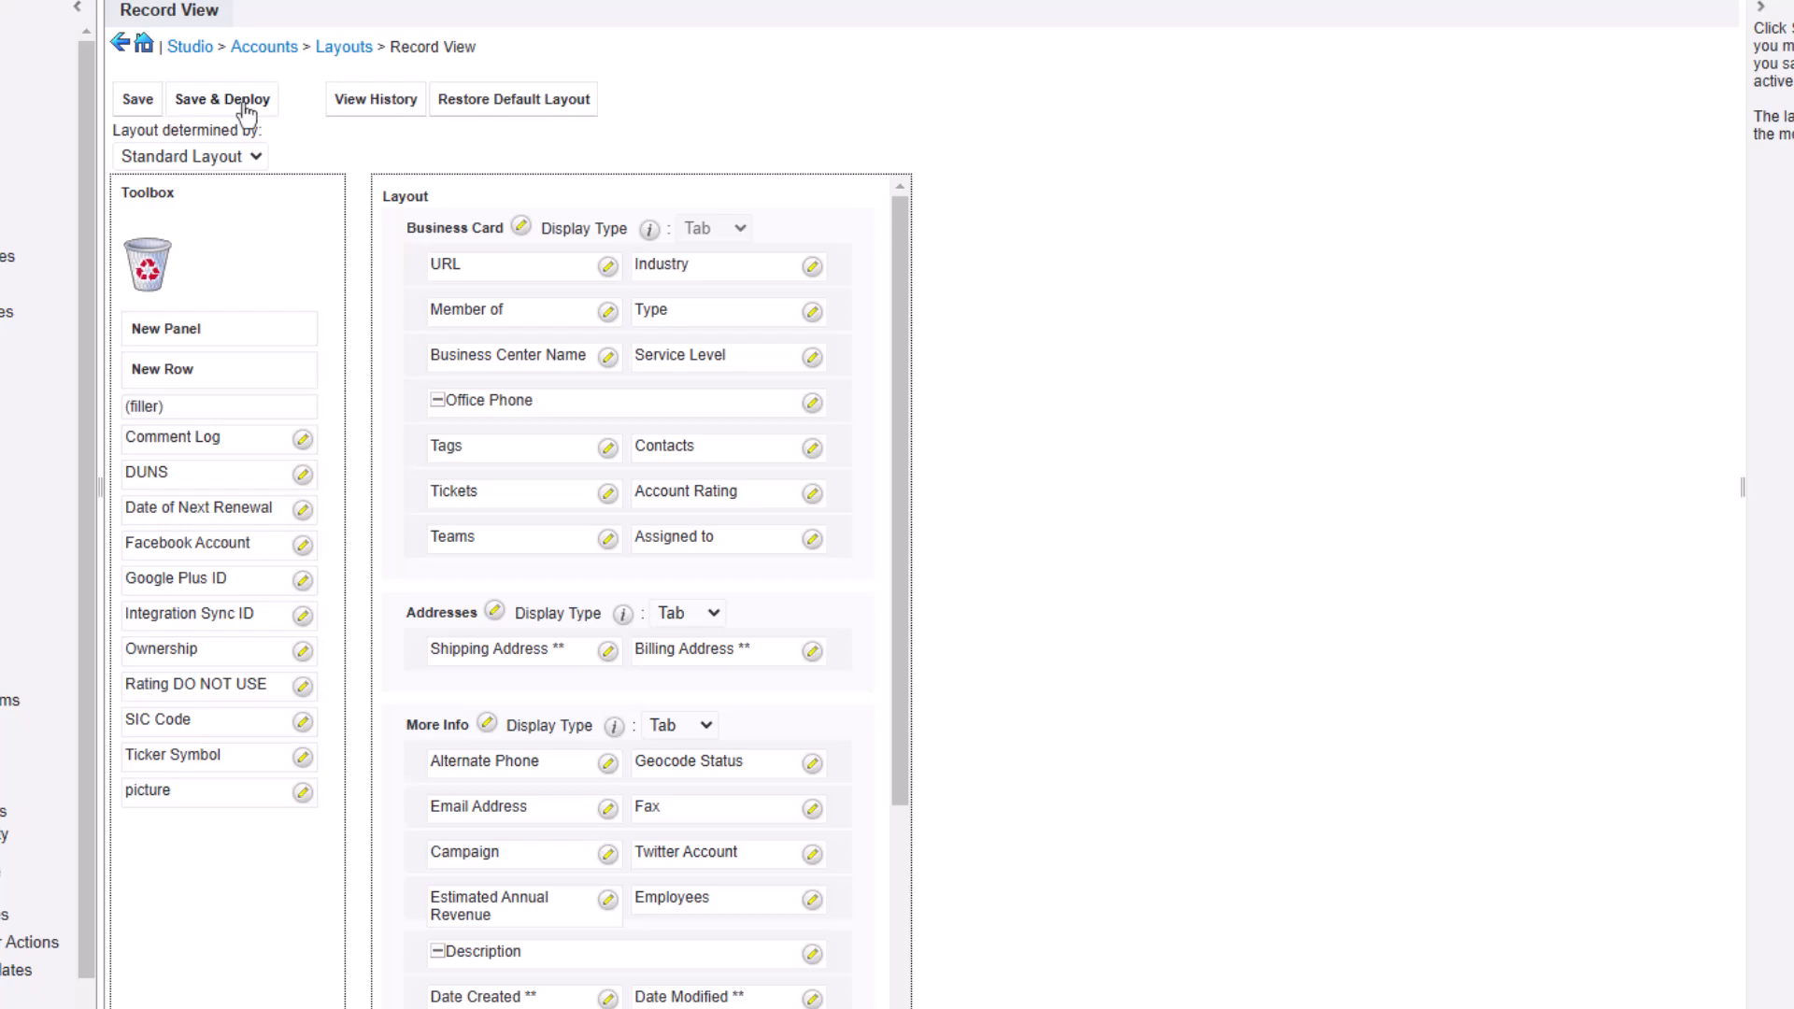
Open the Accounts List View layout and move Date Modified and Date Created from the Default column to Available.
{"action": "left_click", "coordinate": [344, 48]}
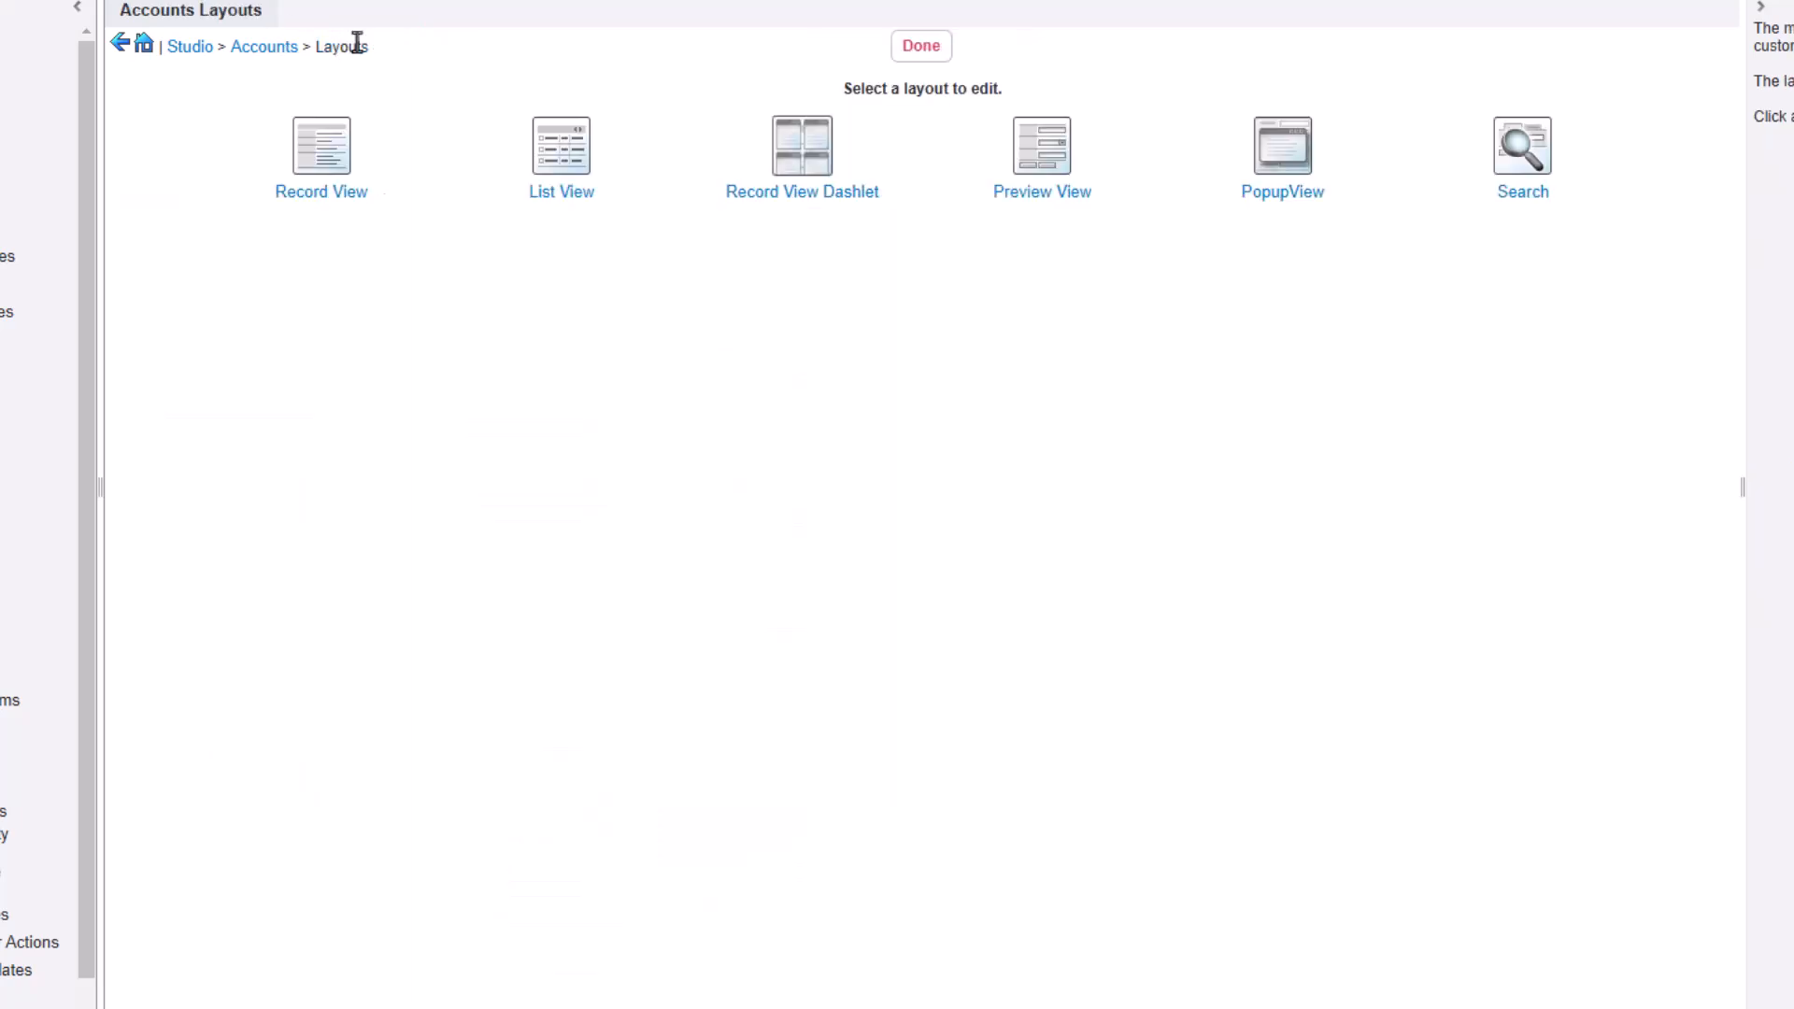
{"action": "left_click", "coordinate": [562, 167]}
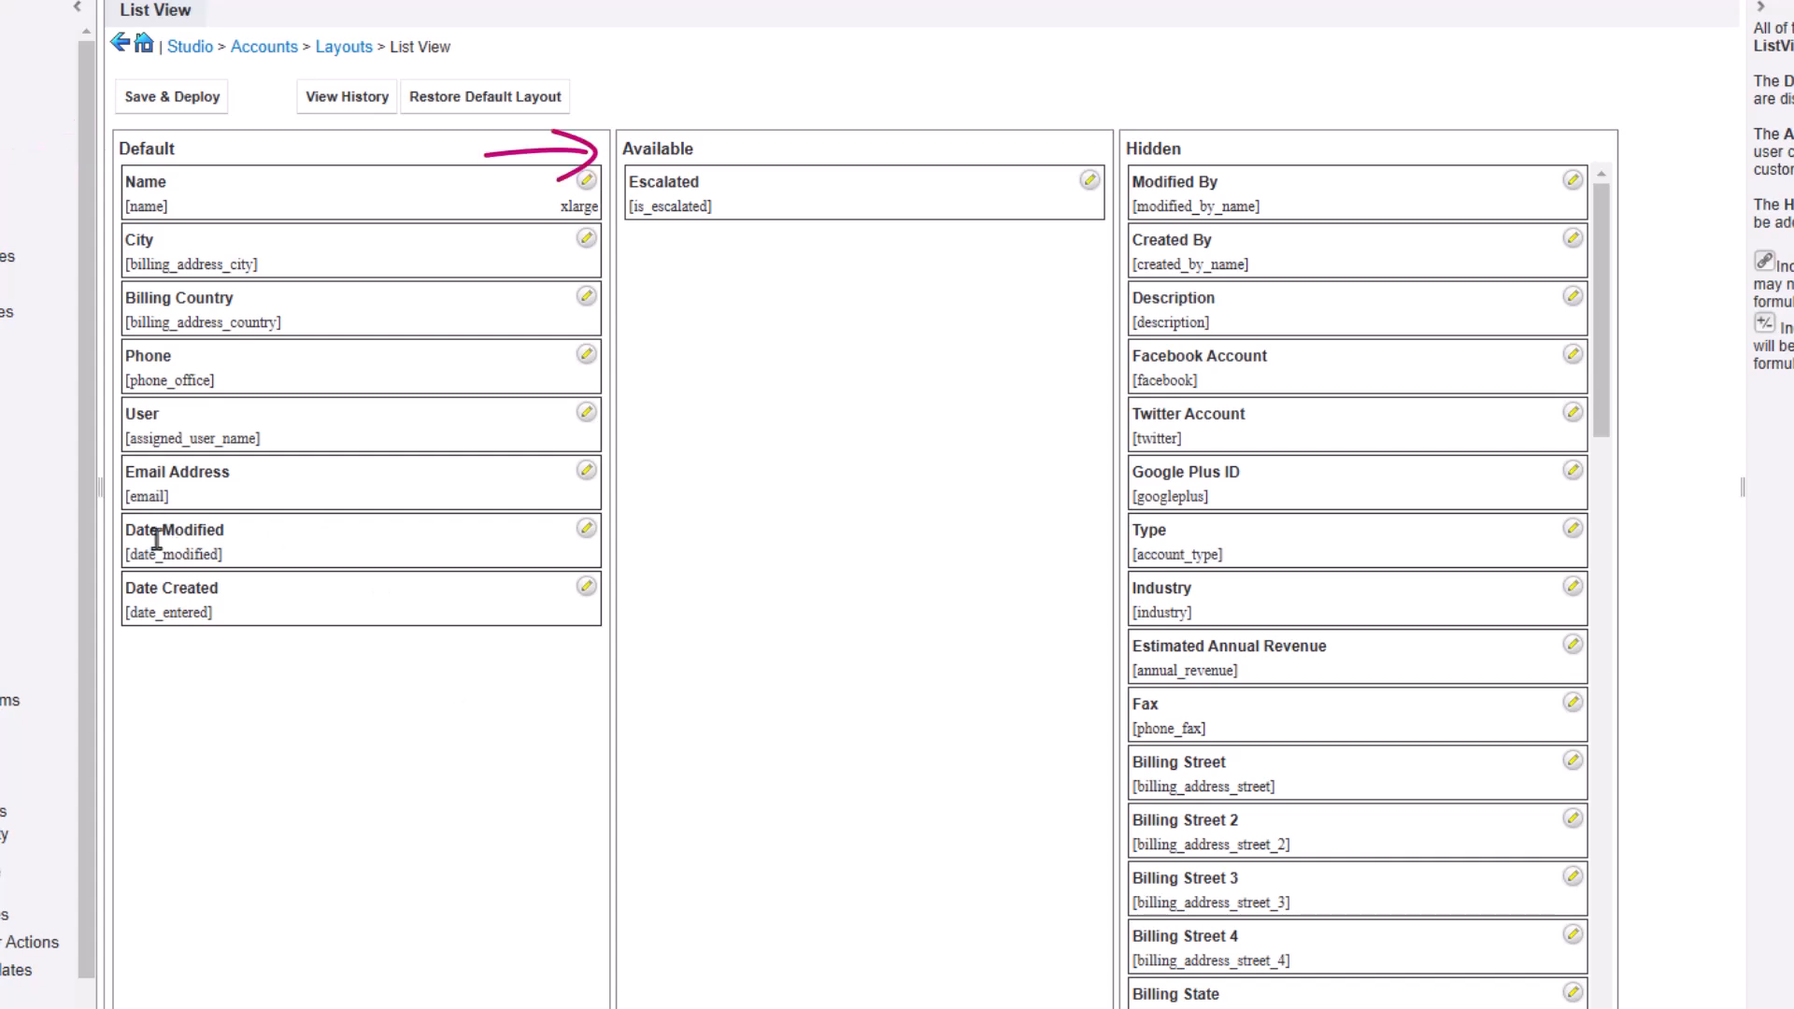
{"action": "left_click_drag", "start_coordinate": [158, 540], "coordinate": [654, 238]}
{"action": "left_click_drag", "start_coordinate": [177, 537], "coordinate": [665, 311]}
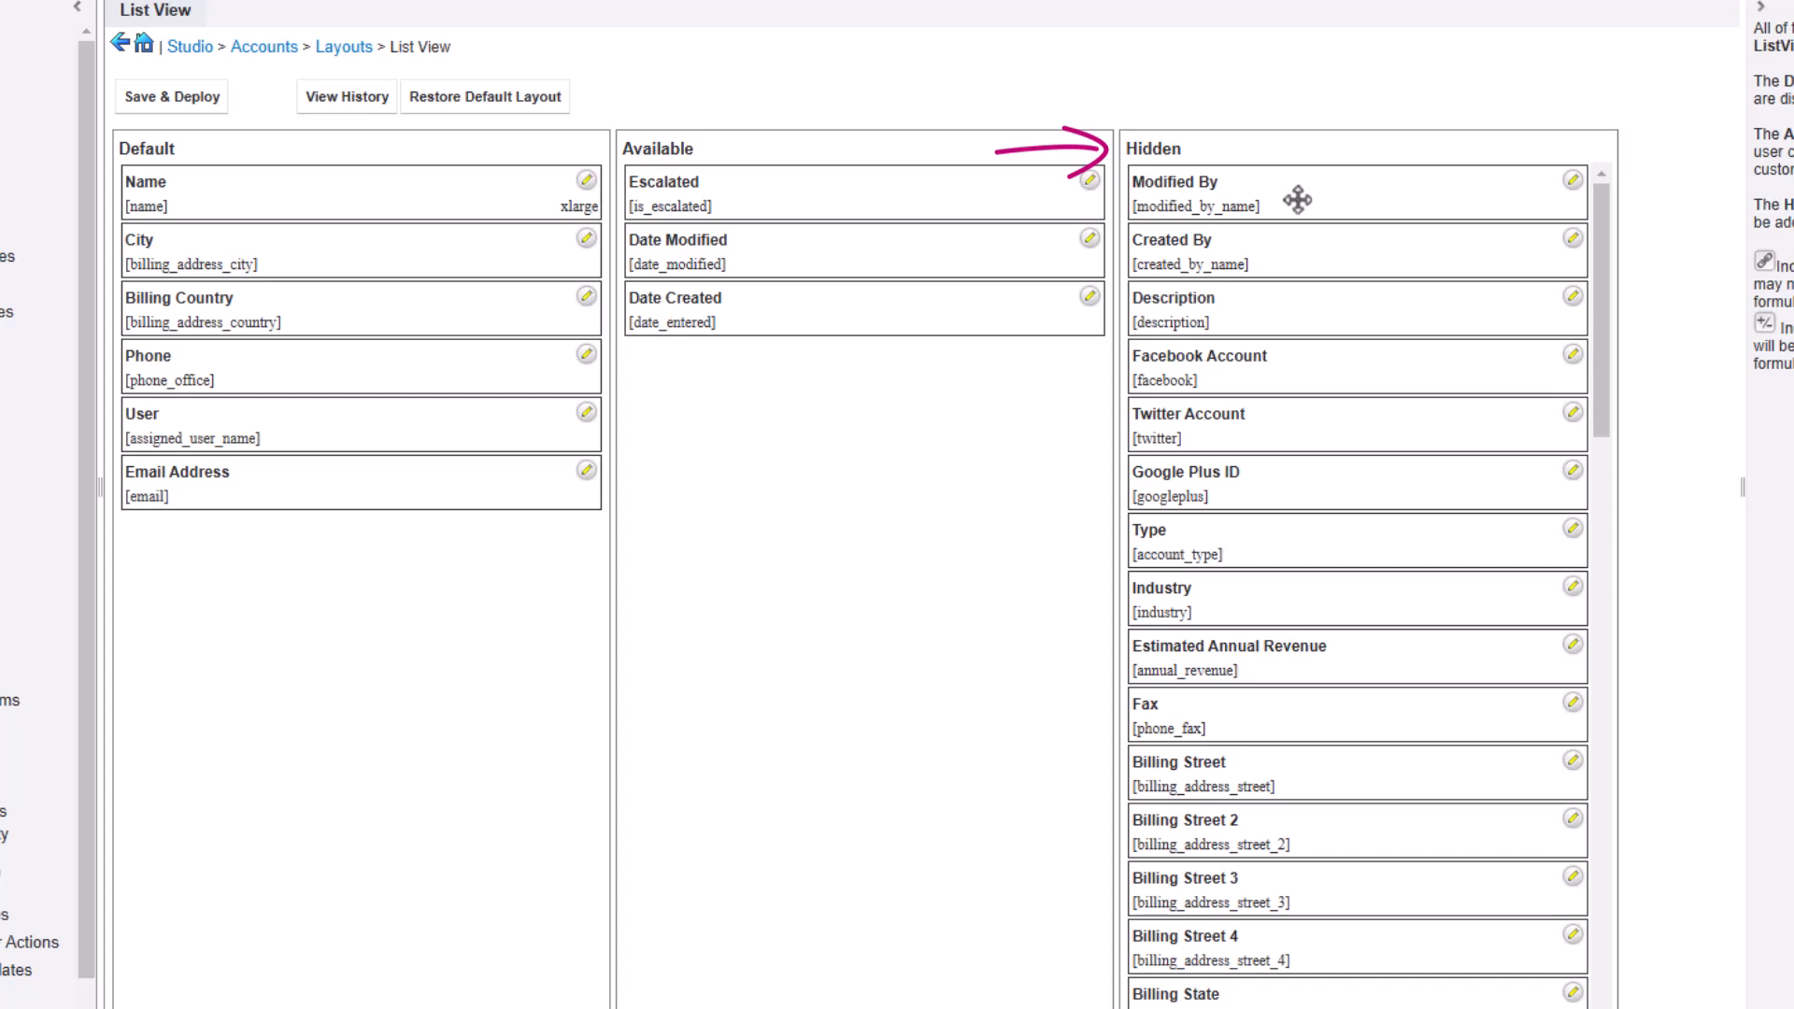
Move the hidden Created By and Industry fields to Available and Fax to Default below Phone, and save and deploy the list view.
{"action": "left_click_drag", "start_coordinate": [1290, 247], "coordinate": [728, 372]}
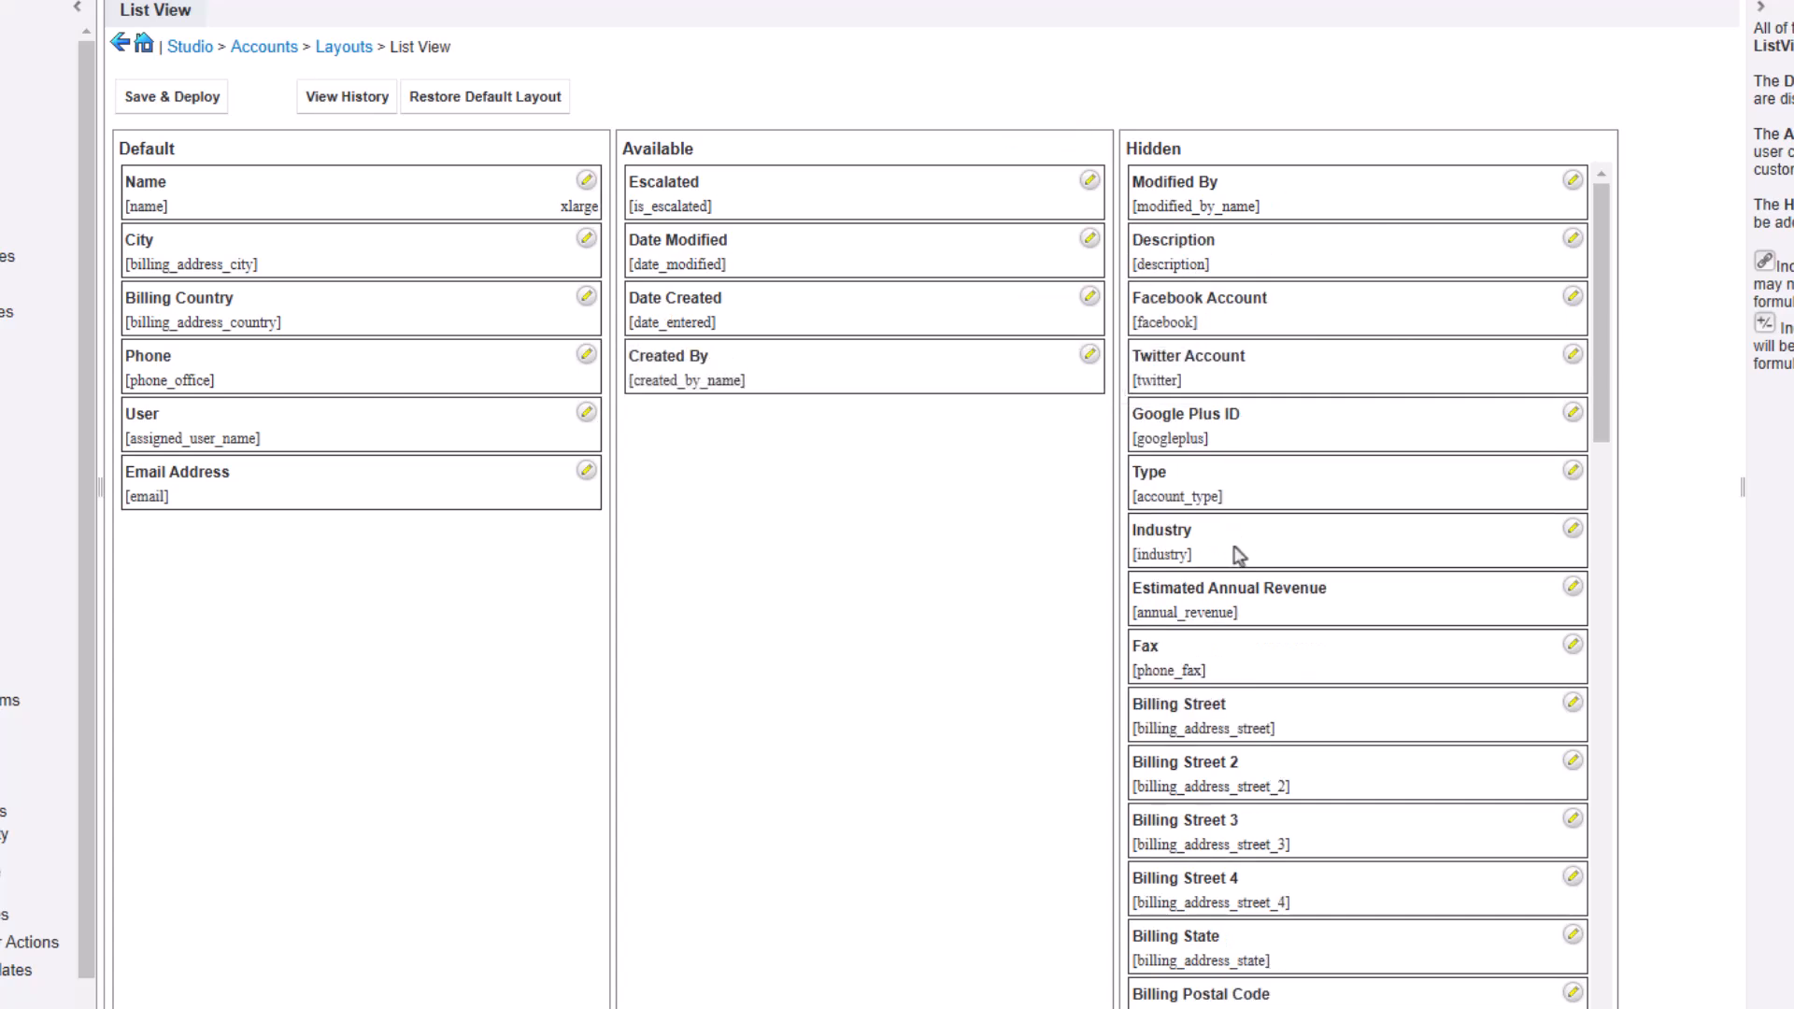
{"action": "left_click_drag", "start_coordinate": [1233, 557], "coordinate": [727, 434]}
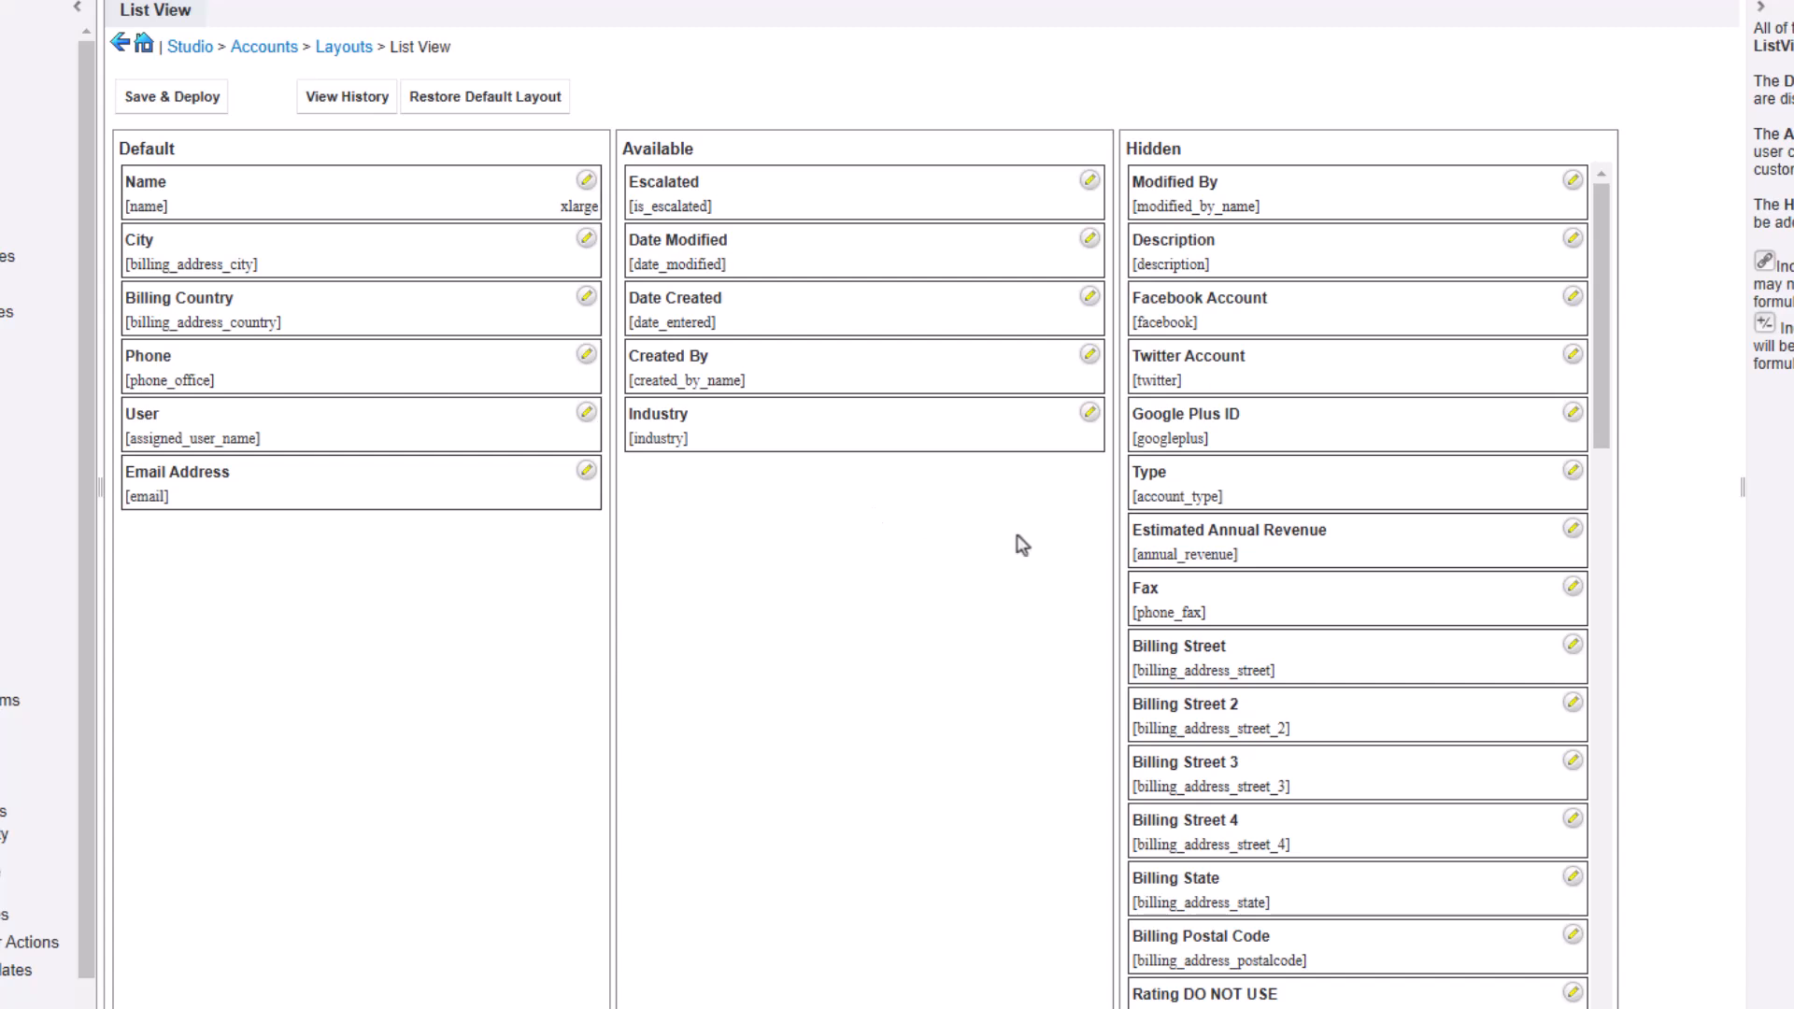
{"action": "left_click_drag", "start_coordinate": [1213, 604], "coordinate": [613, 489]}
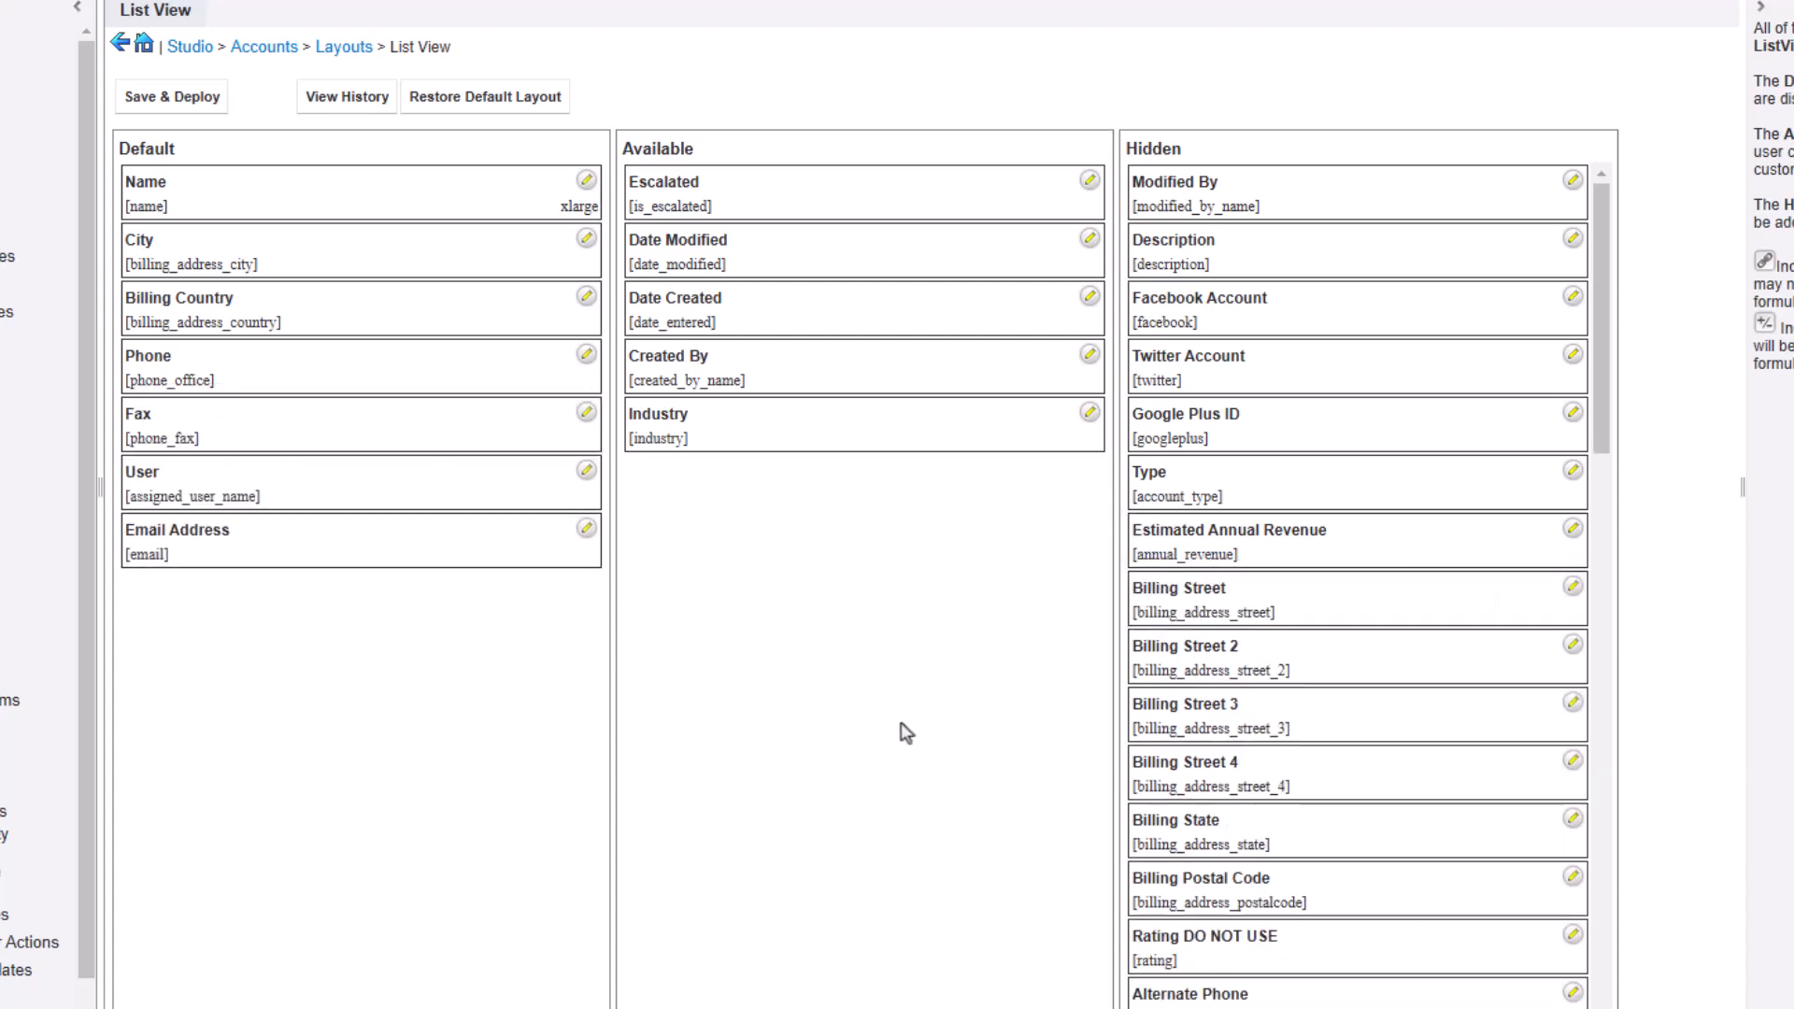
{"action": "left_click", "coordinate": [207, 99]}
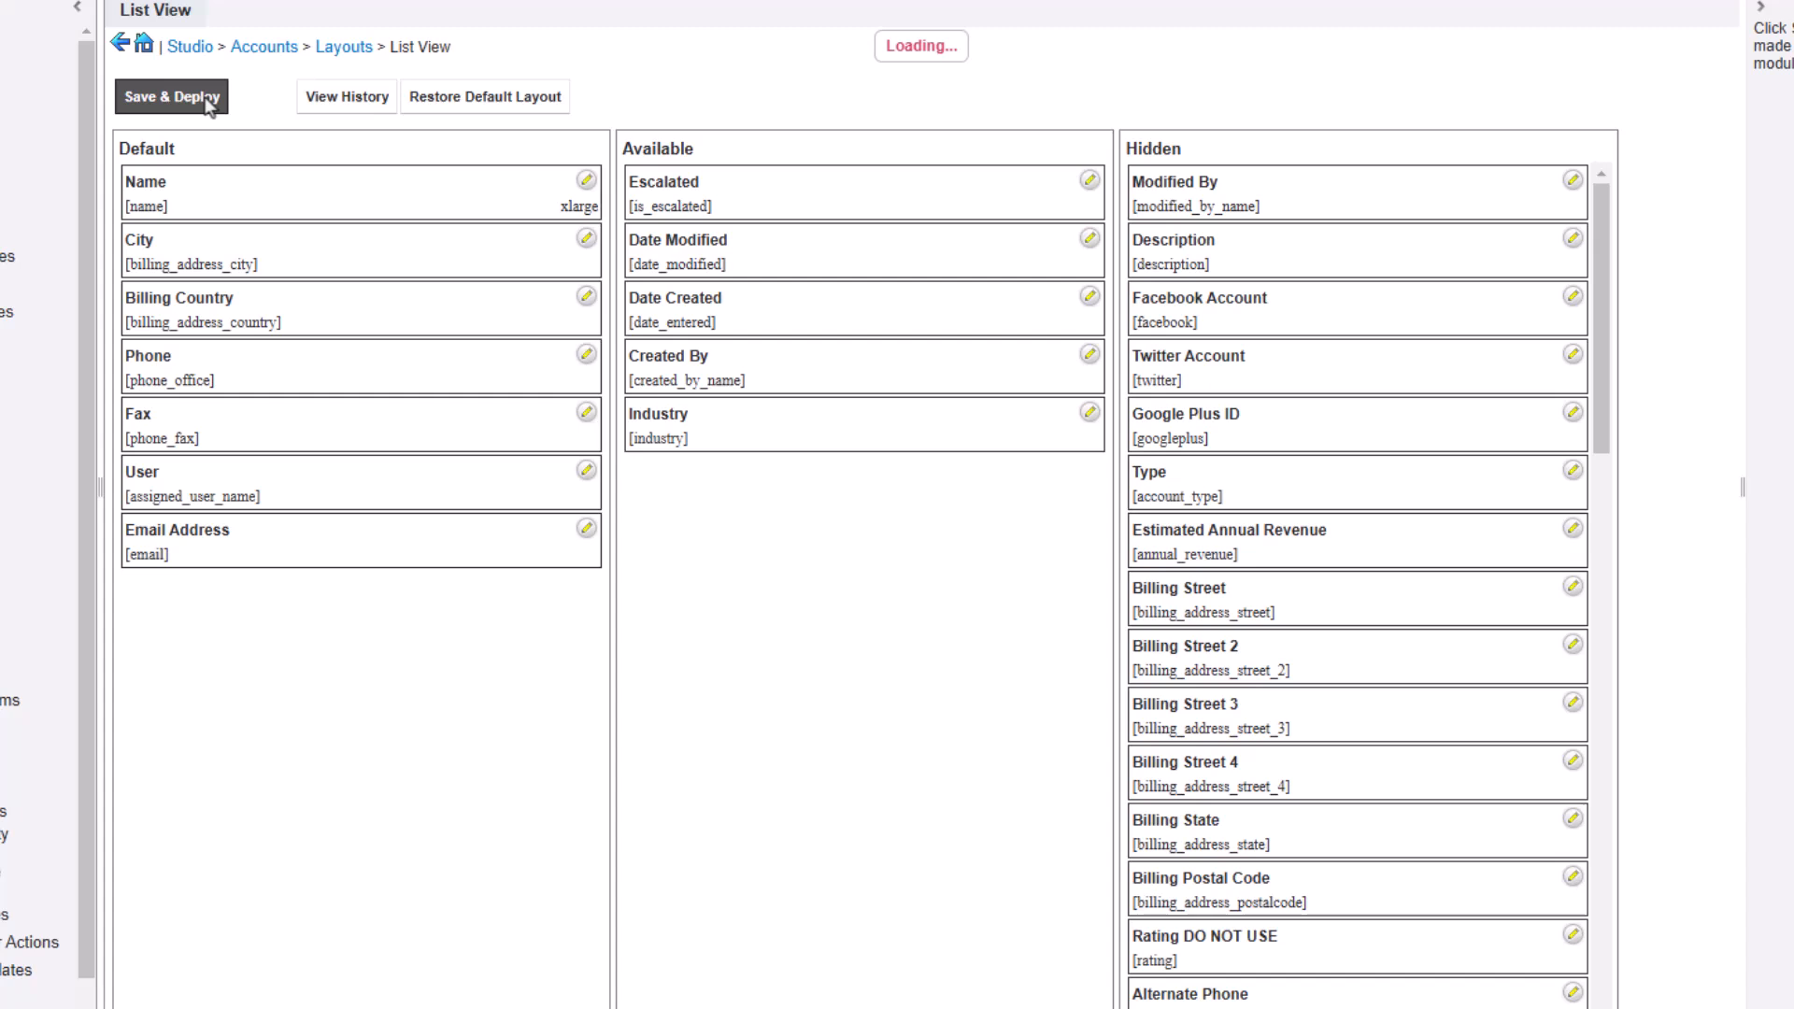
Return to the Accounts layouts in Studio and open the Search layout for editing.
{"action": "left_click", "coordinate": [348, 49]}
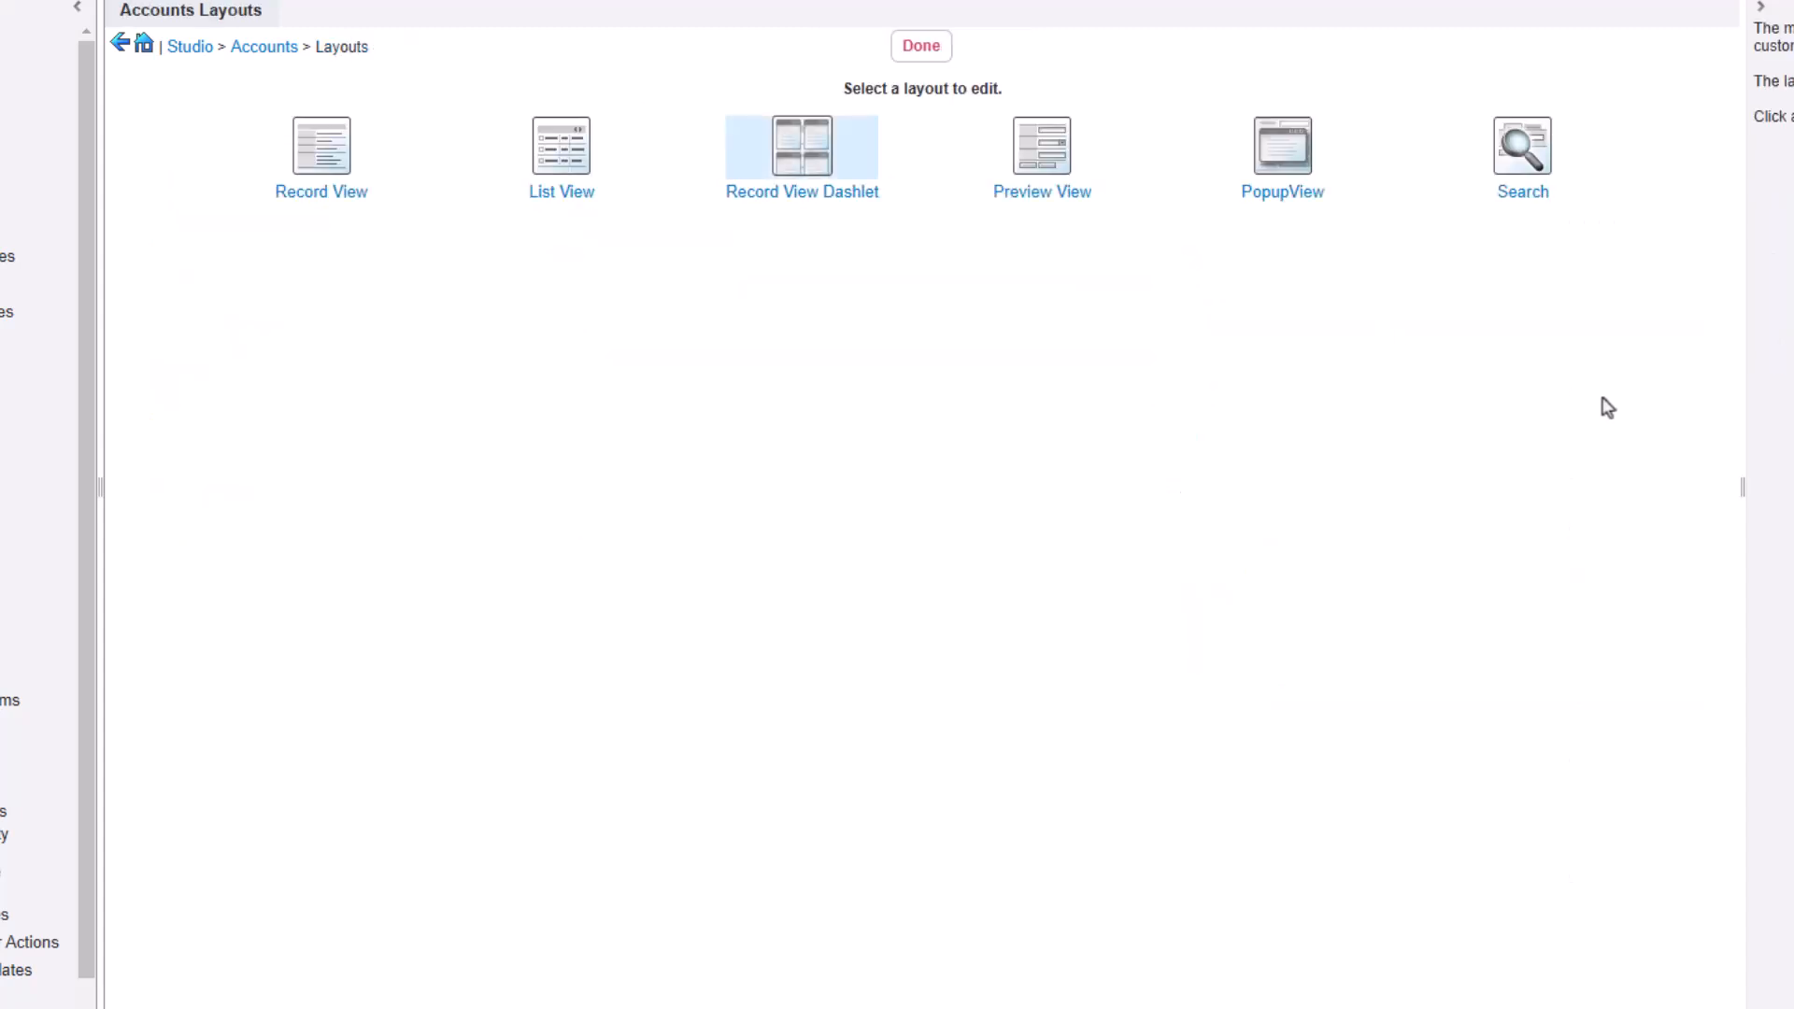
{"action": "left_click", "coordinate": [1514, 150]}
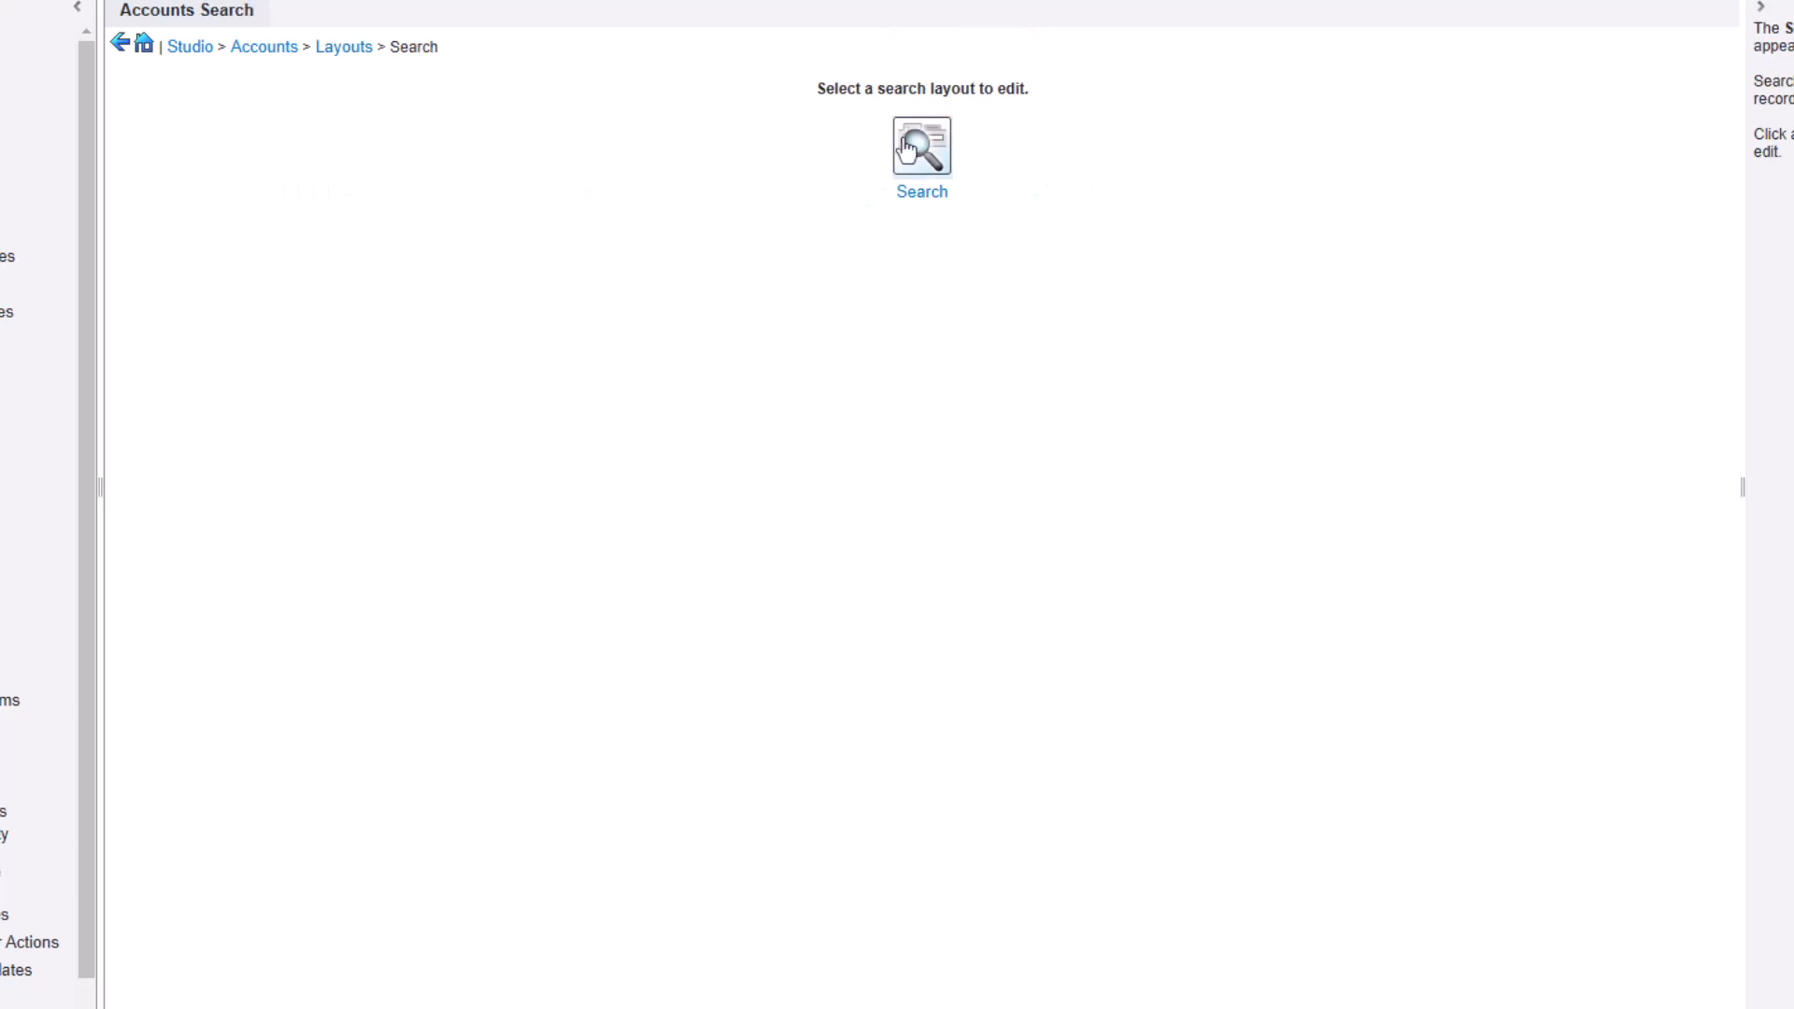
{"action": "left_click", "coordinate": [910, 148]}
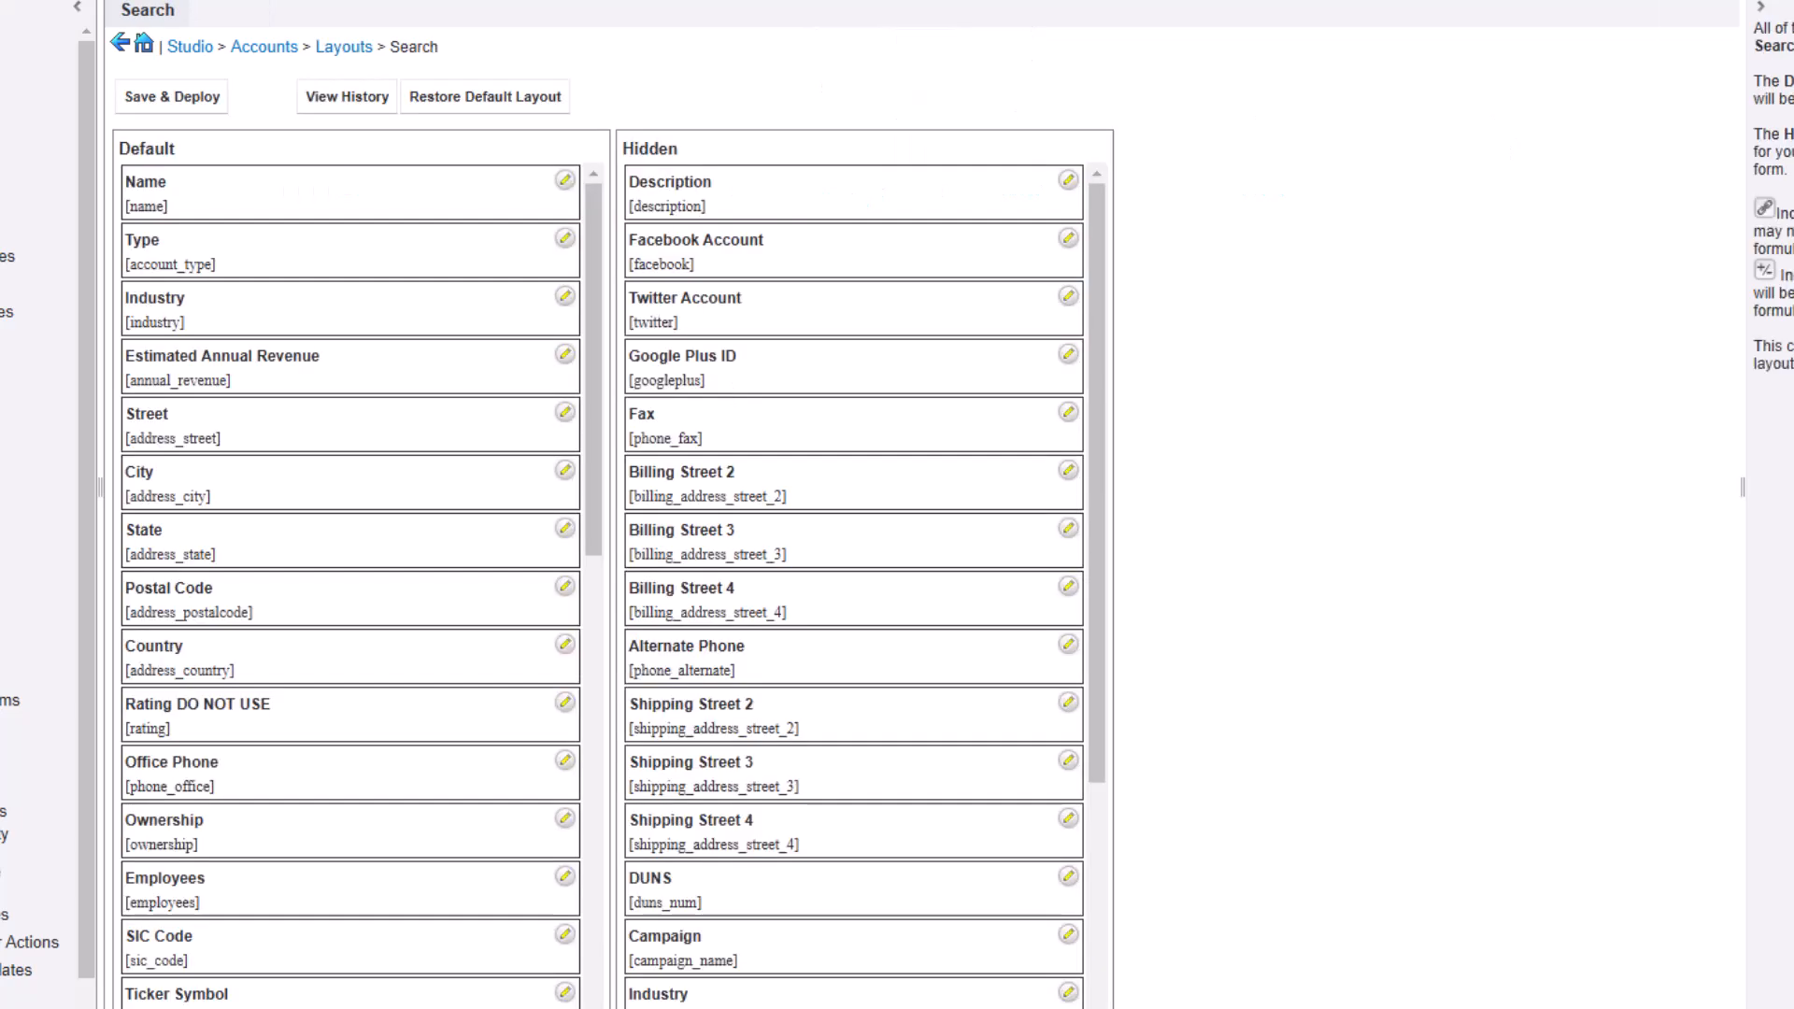
Move SIC Code from the Default column to Hidden below Campaign, and save and deploy the Search layout.
{"action": "scroll", "coordinate": [233, 617], "scroll_direction": "down", "scroll_amount": 4}
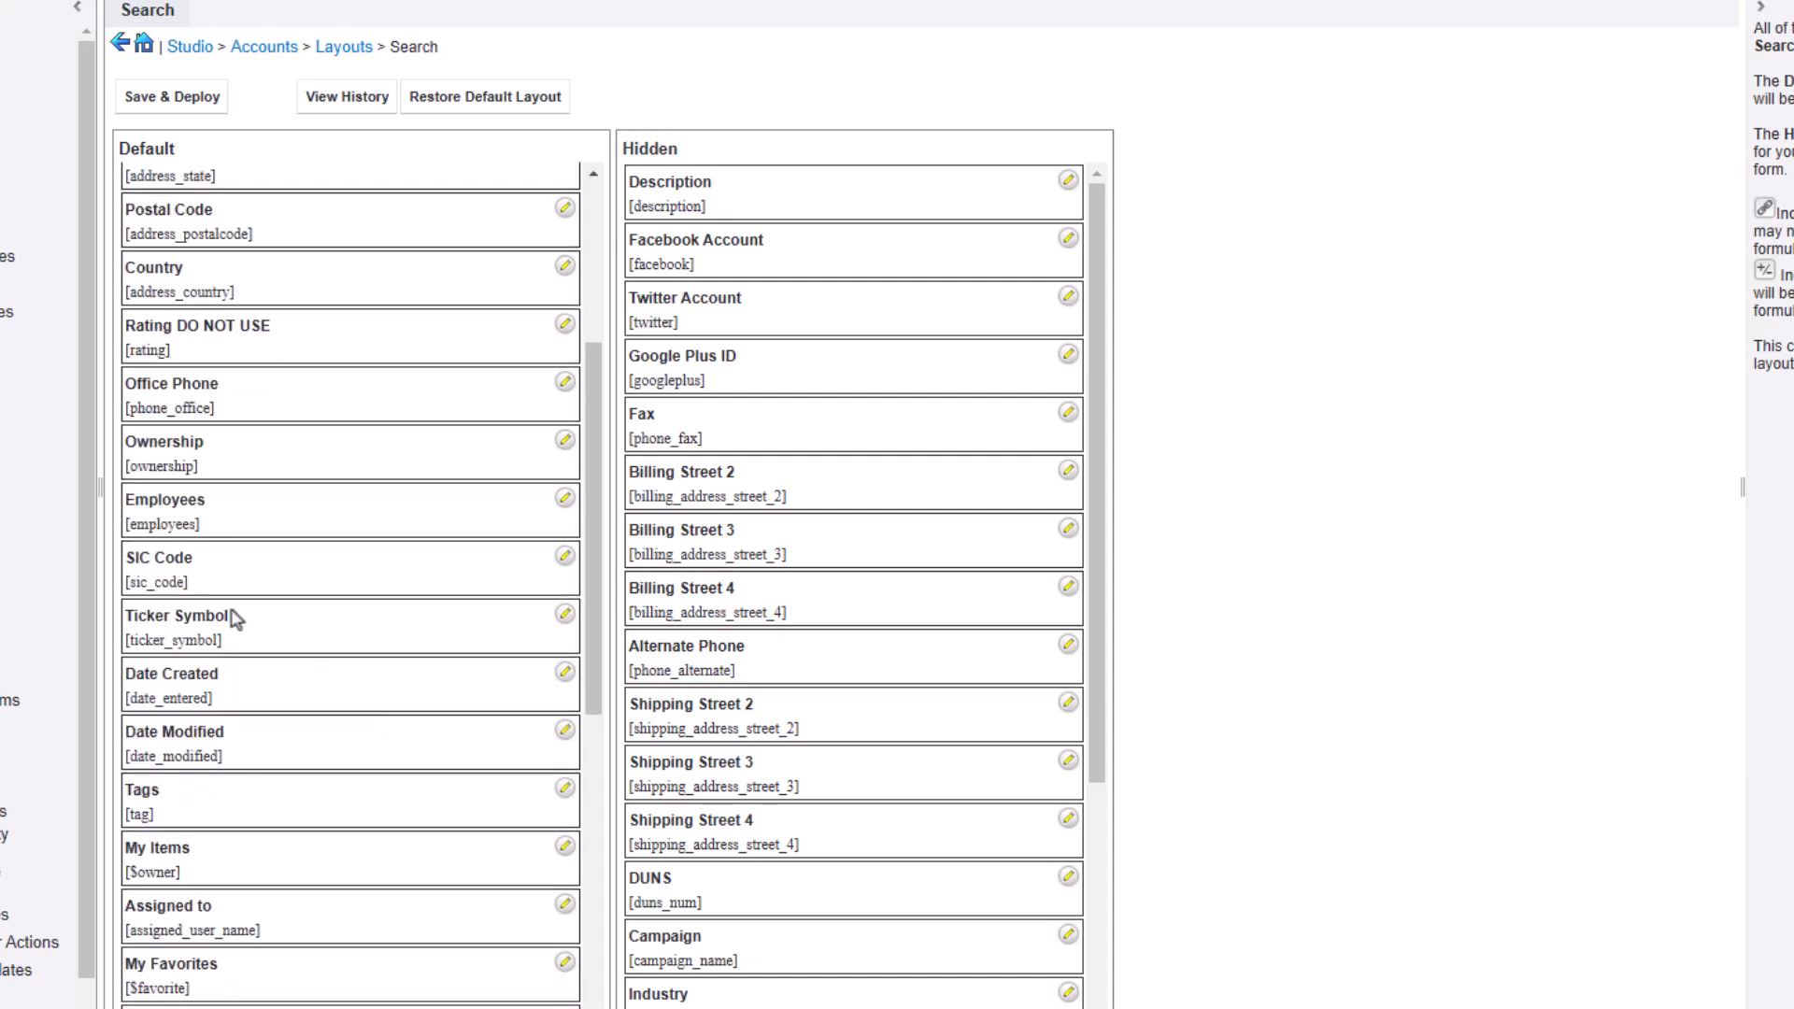
{"action": "left_click_drag", "start_coordinate": [182, 565], "coordinate": [679, 838]}
{"action": "scroll", "coordinate": [240, 725], "scroll_direction": "up", "scroll_amount": 5}
{"action": "scroll", "coordinate": [297, 757], "scroll_direction": "up", "scroll_amount": 1}
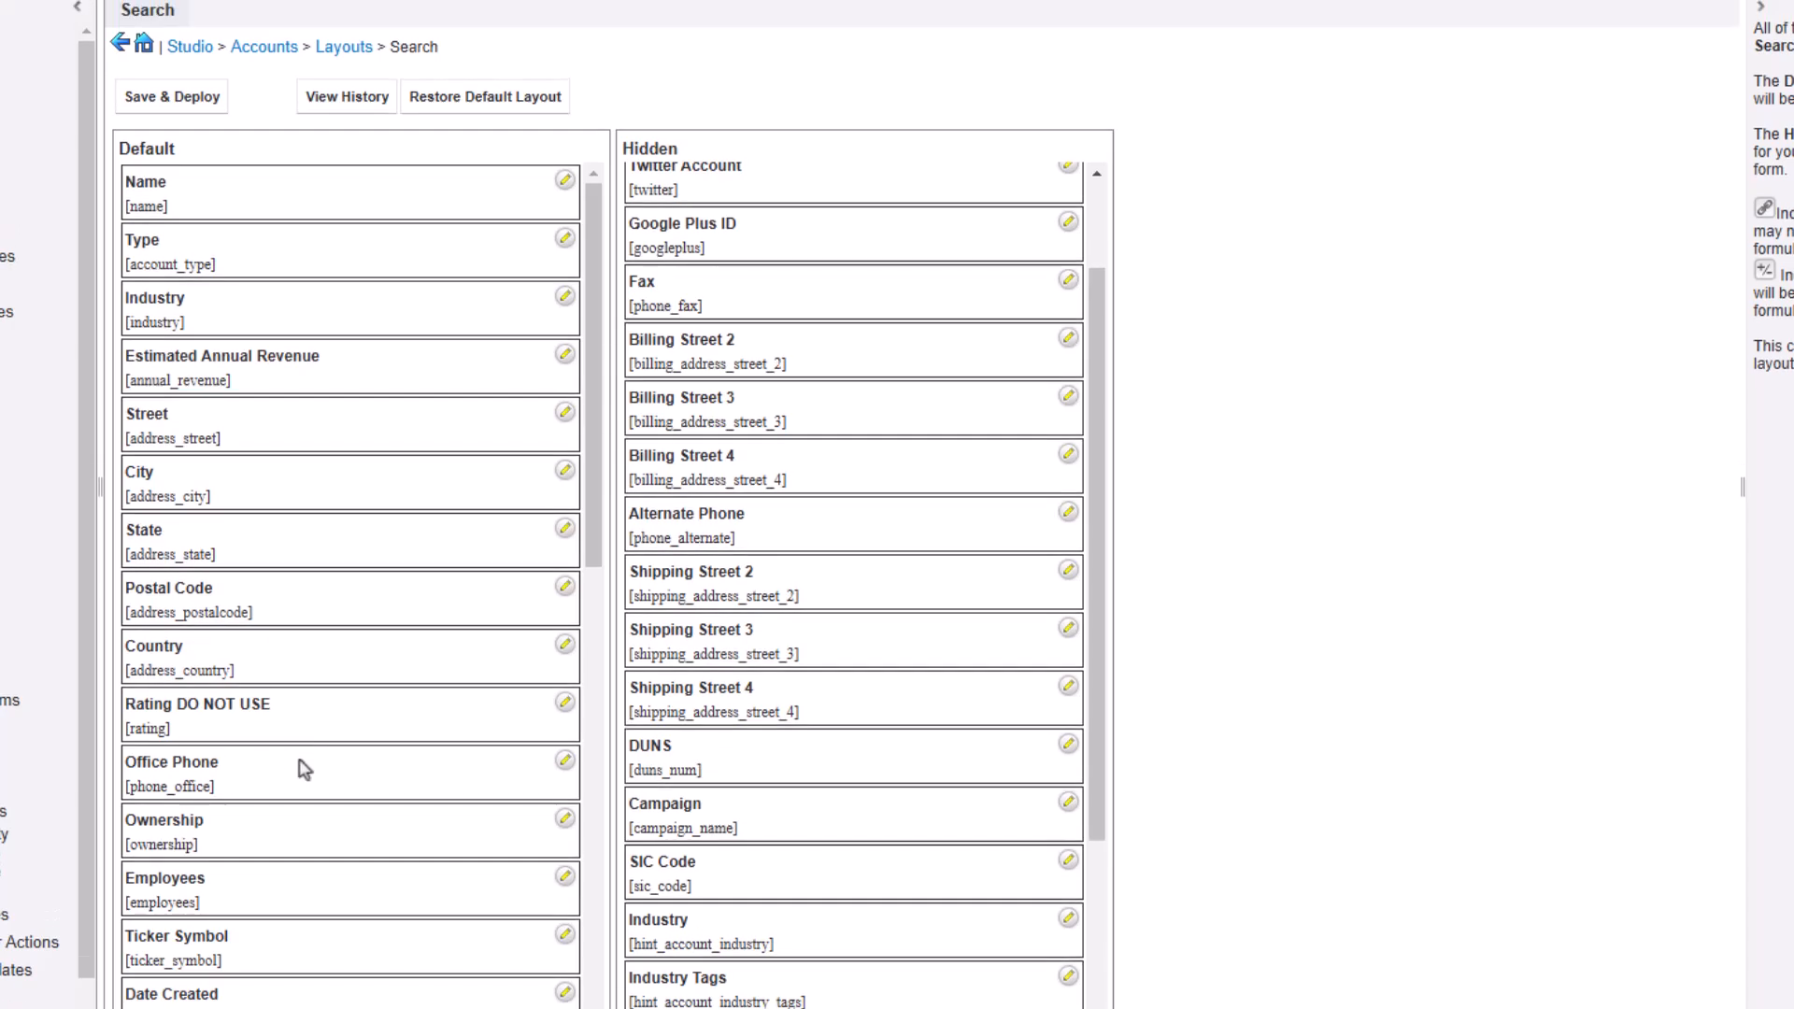
{"action": "scroll", "coordinate": [300, 759], "scroll_direction": "down", "scroll_amount": 5}
{"action": "scroll", "coordinate": [300, 759], "scroll_direction": "up", "scroll_amount": 5}
{"action": "left_click", "coordinate": [204, 101]}
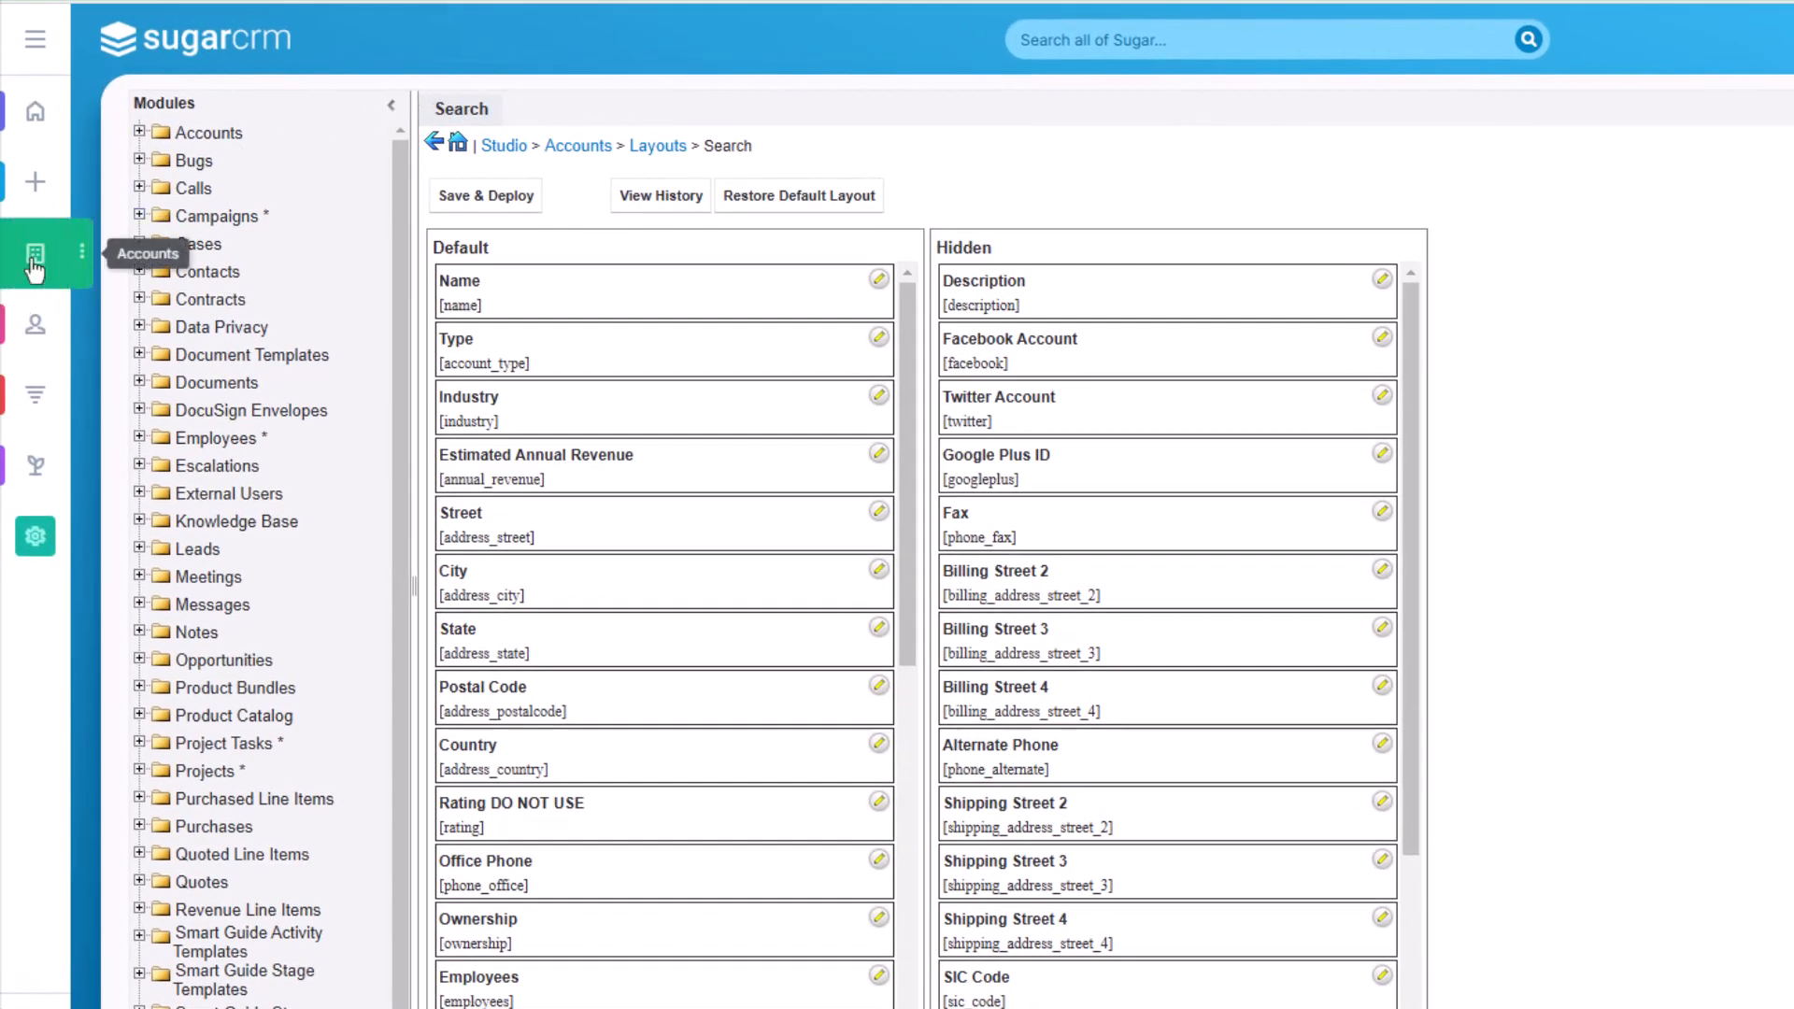
Open the Accounts list view and check its displayed columns and column selection options.
{"action": "left_click", "coordinate": [35, 266]}
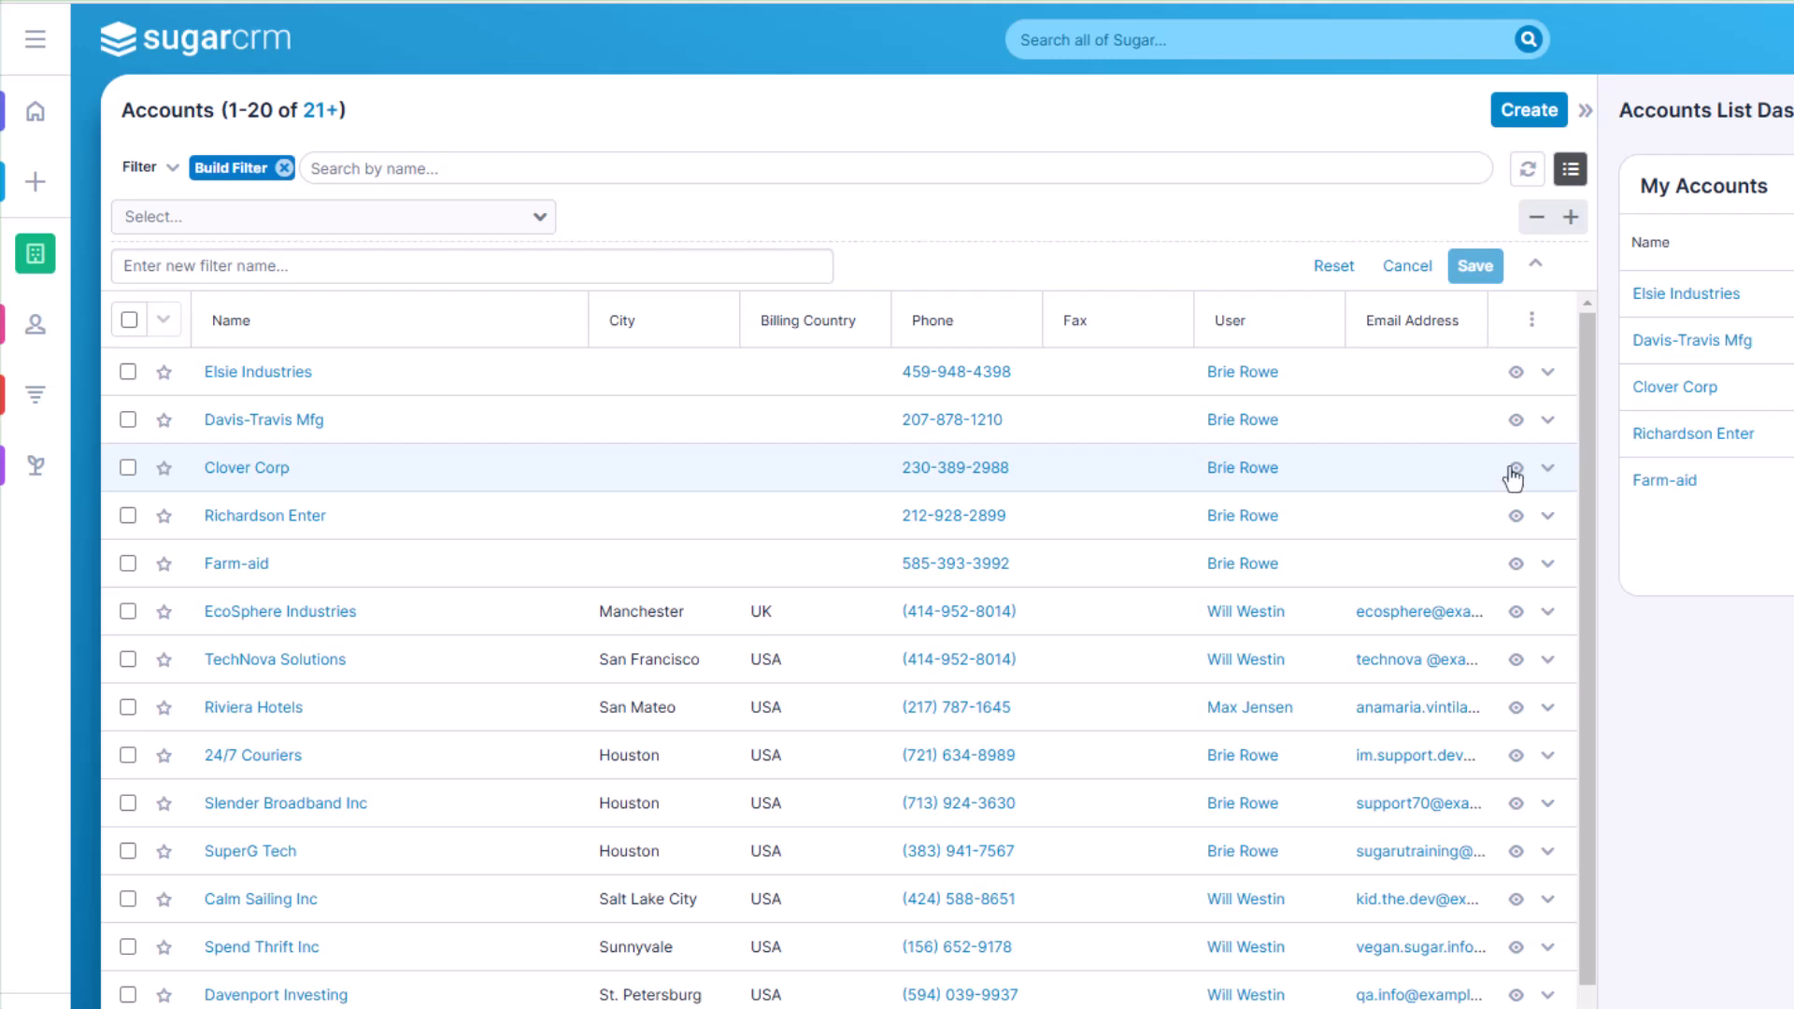
{"action": "left_click", "coordinate": [1534, 324]}
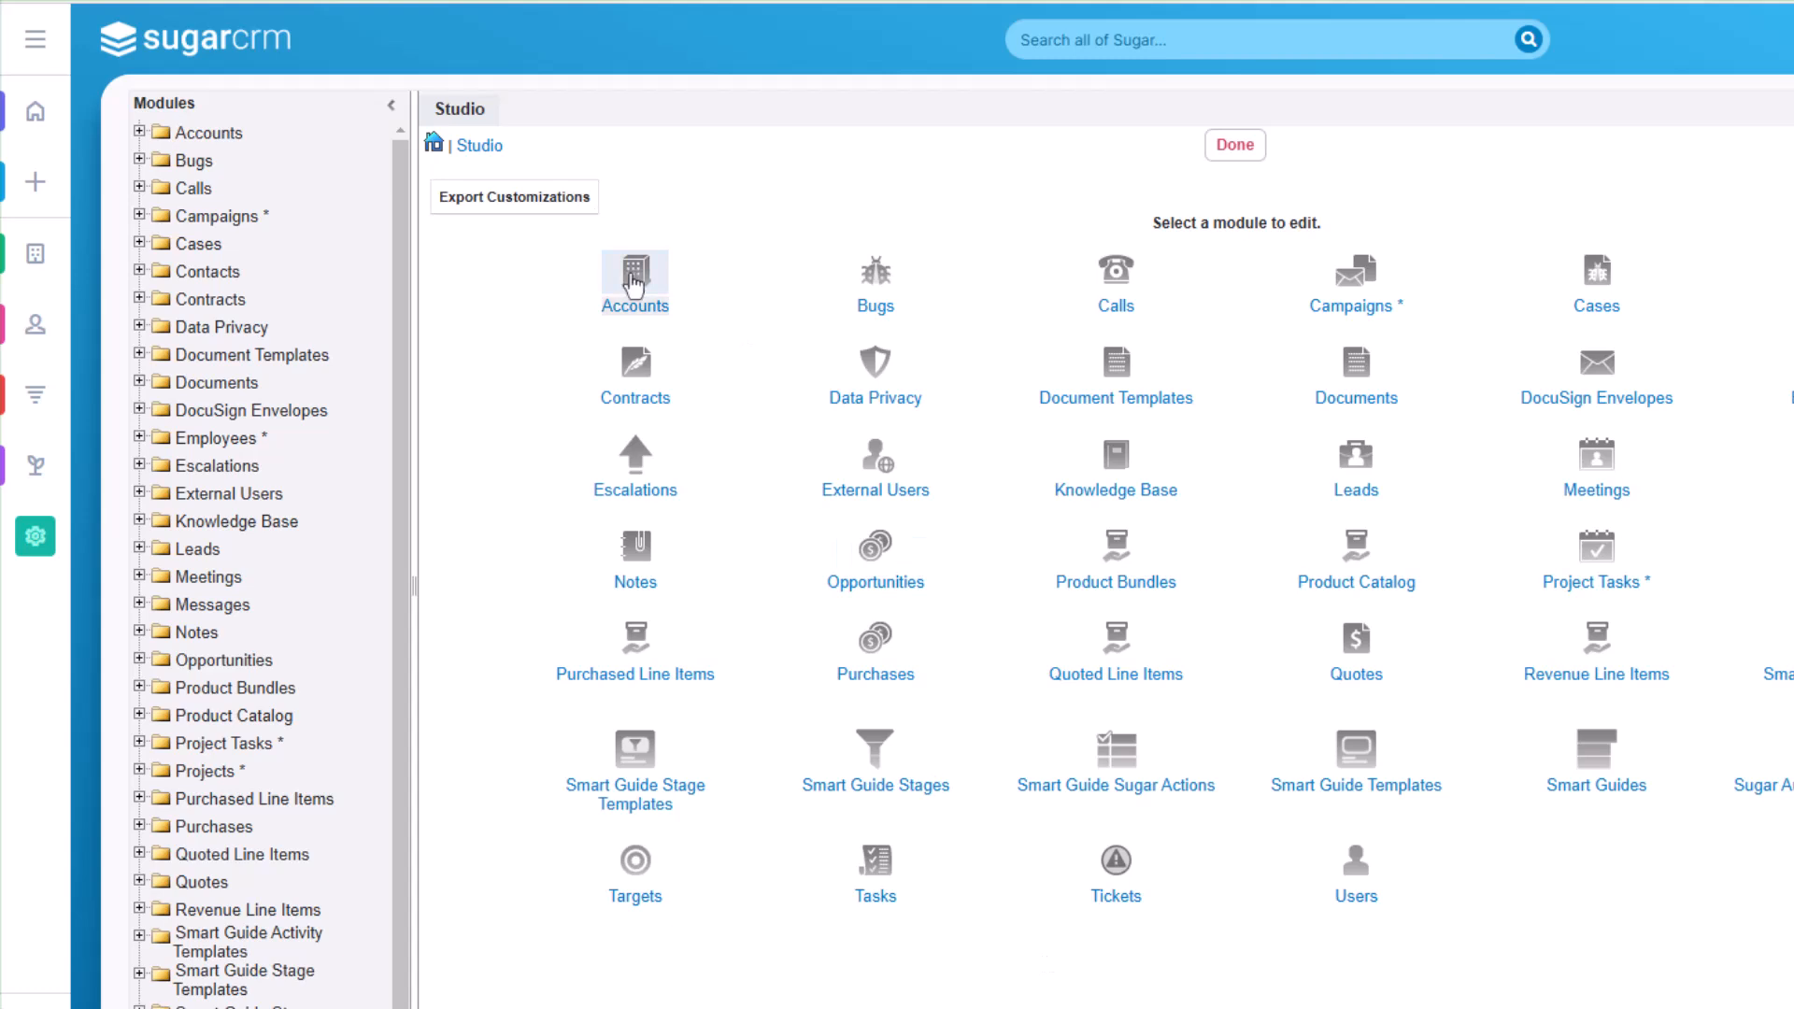
In the Accounts List View layout in Studio, set the Name column's width to large, and save and deploy the layout.
{"action": "left_click", "coordinate": [635, 282]}
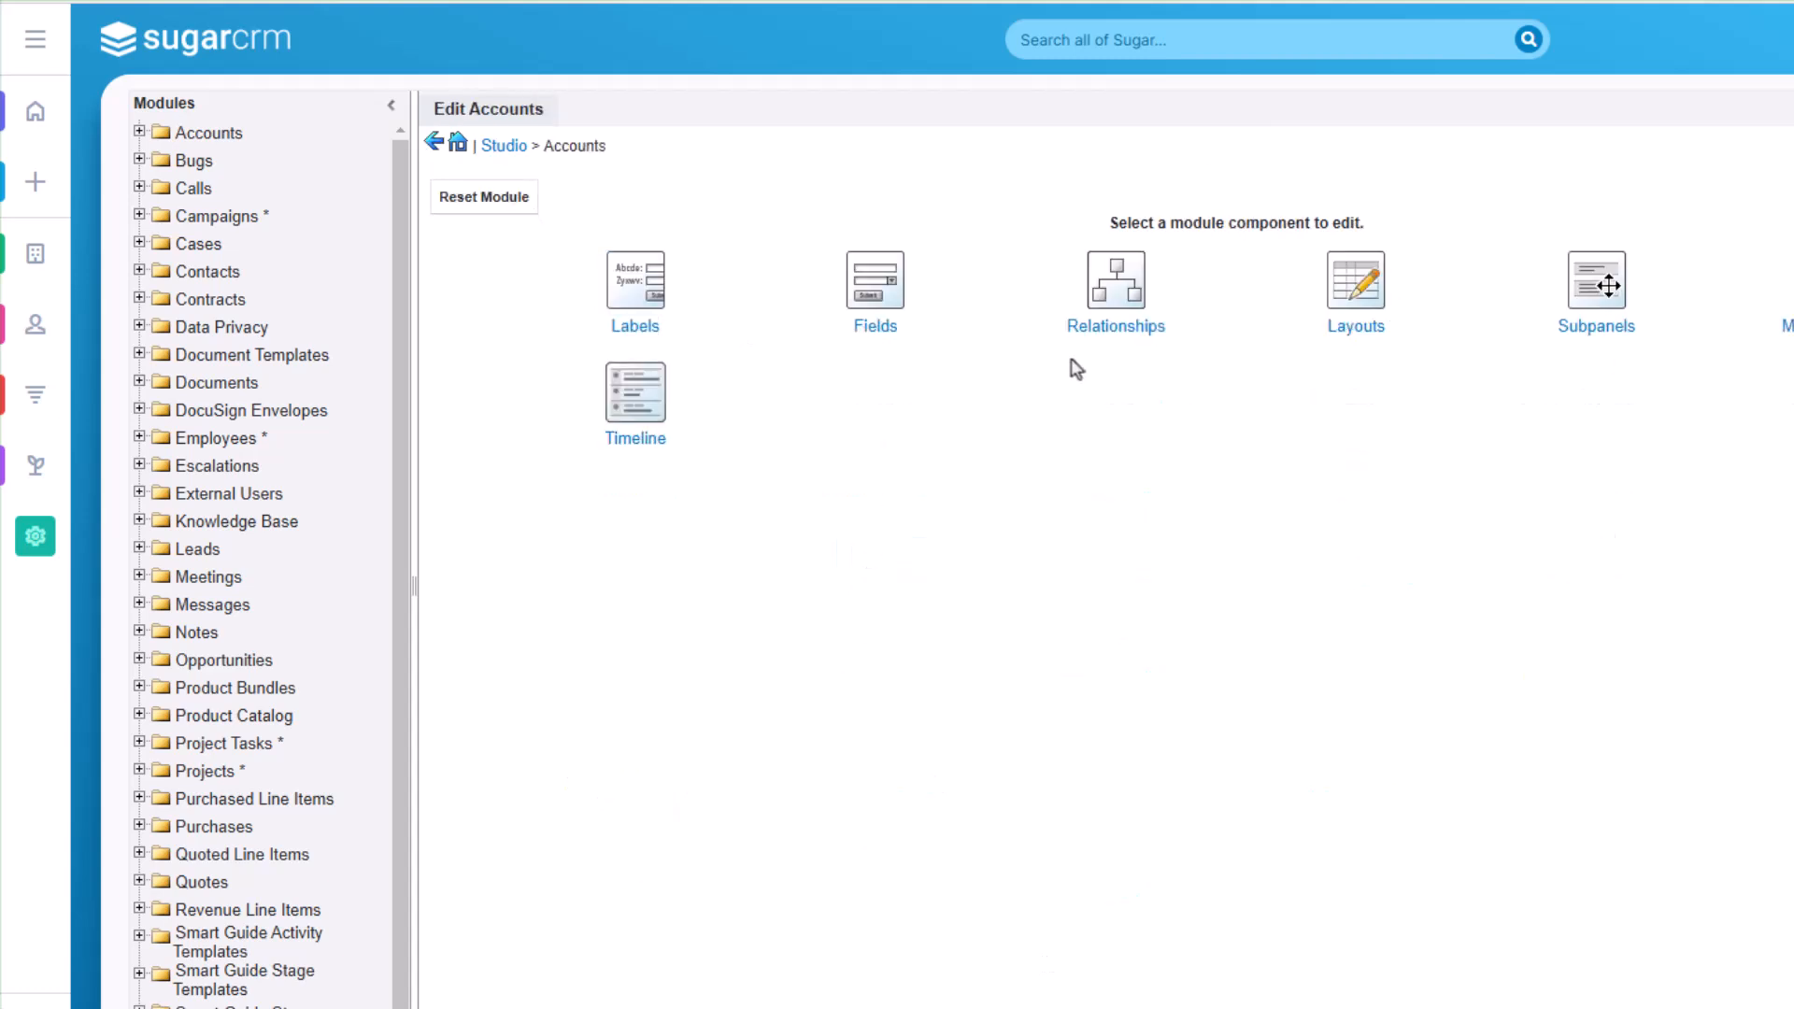
{"action": "left_click", "coordinate": [1356, 280]}
{"action": "left_click", "coordinate": [875, 247]}
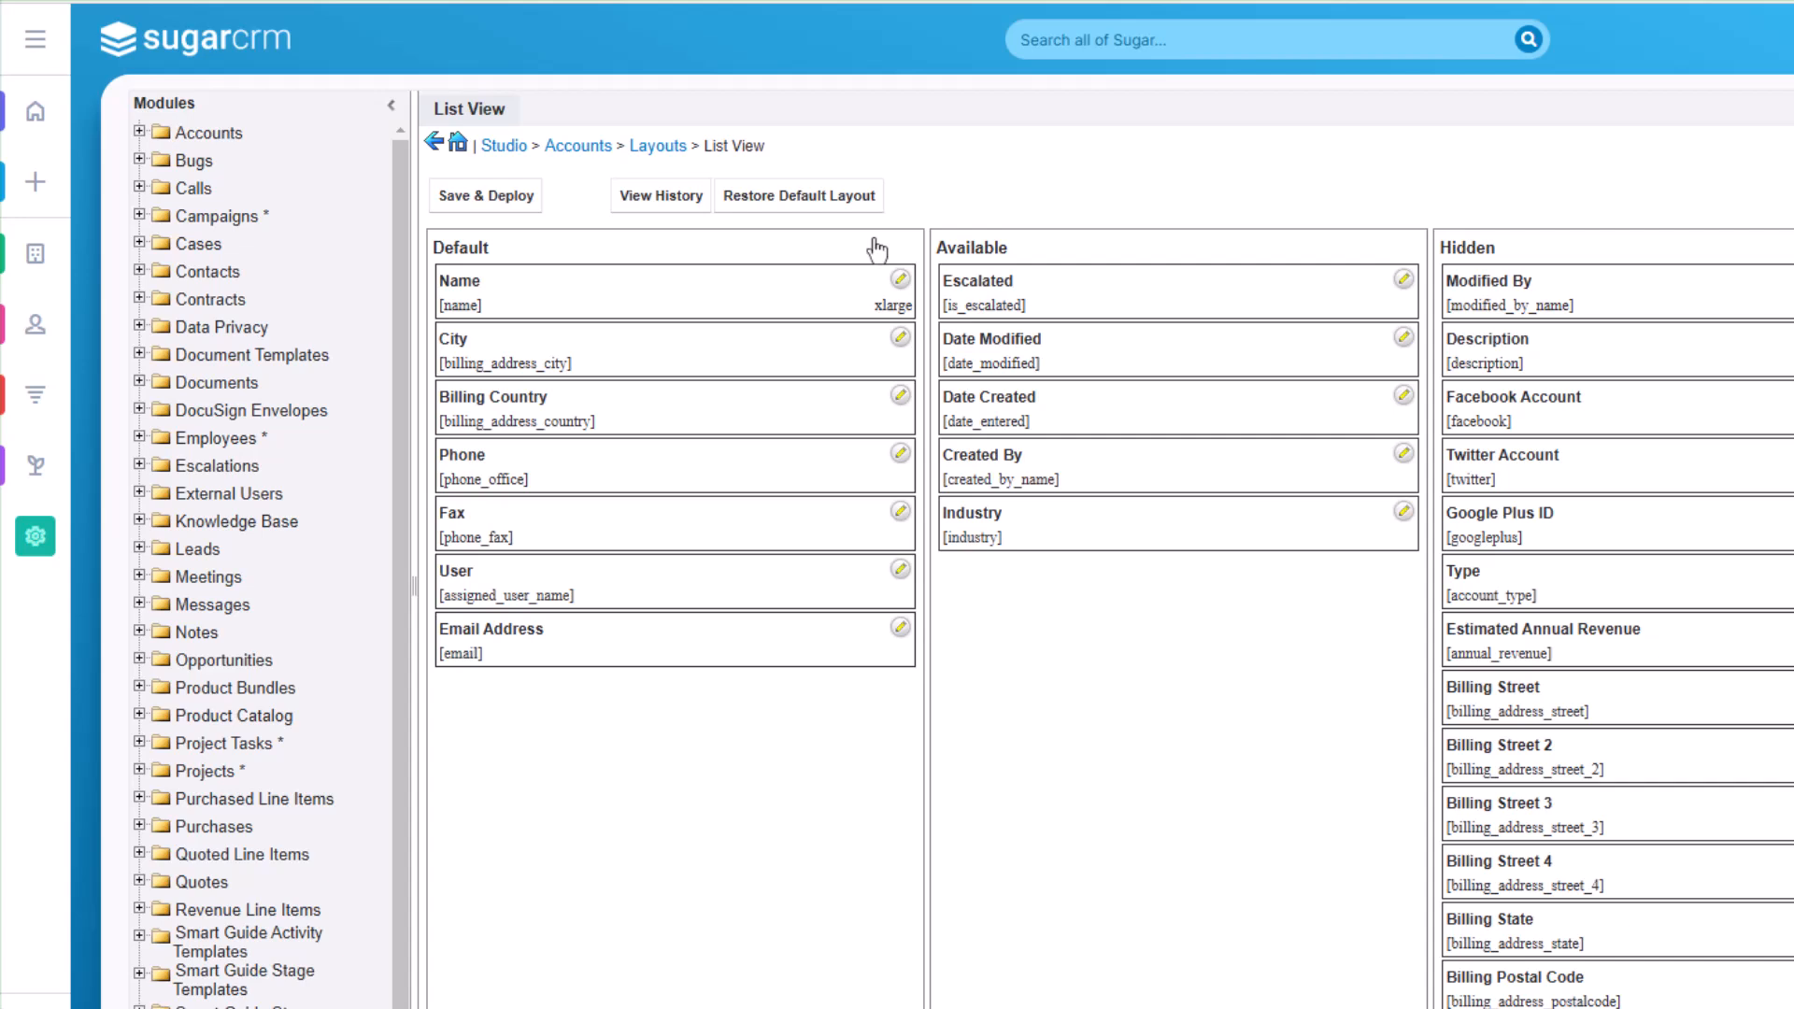
{"action": "left_click", "coordinate": [900, 283]}
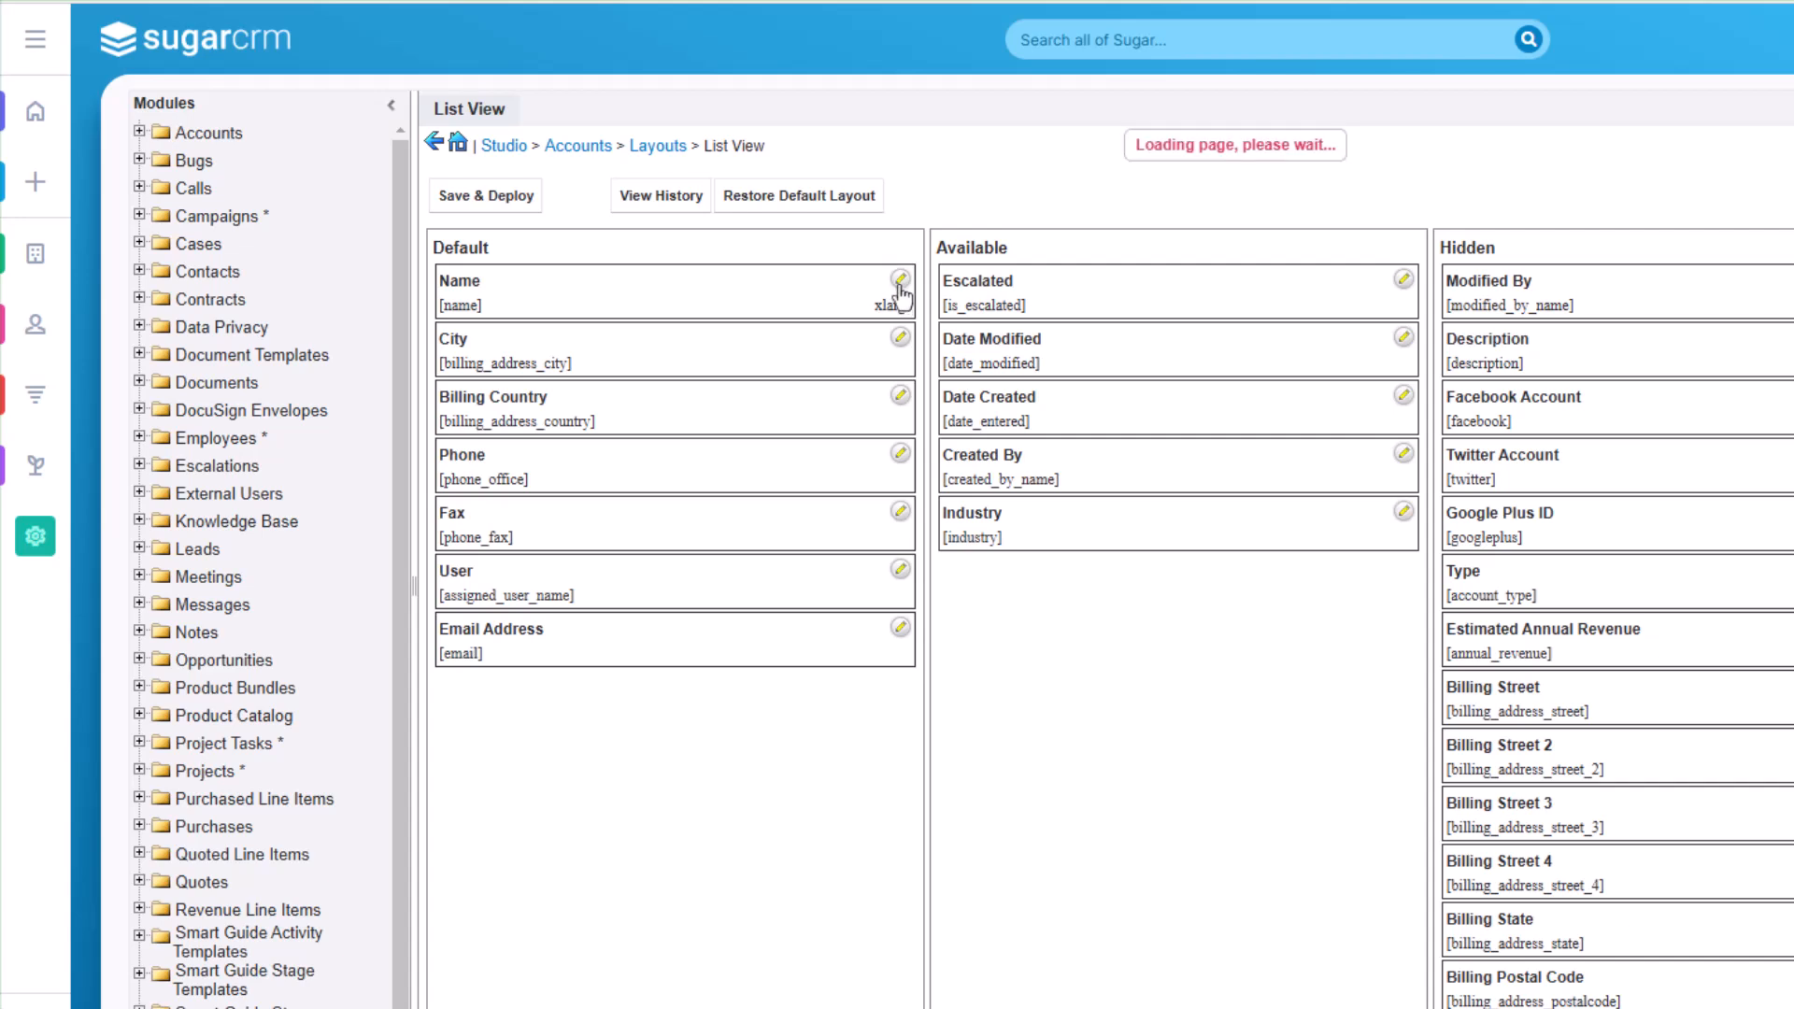
{"action": "left_click", "coordinate": [916, 183]}
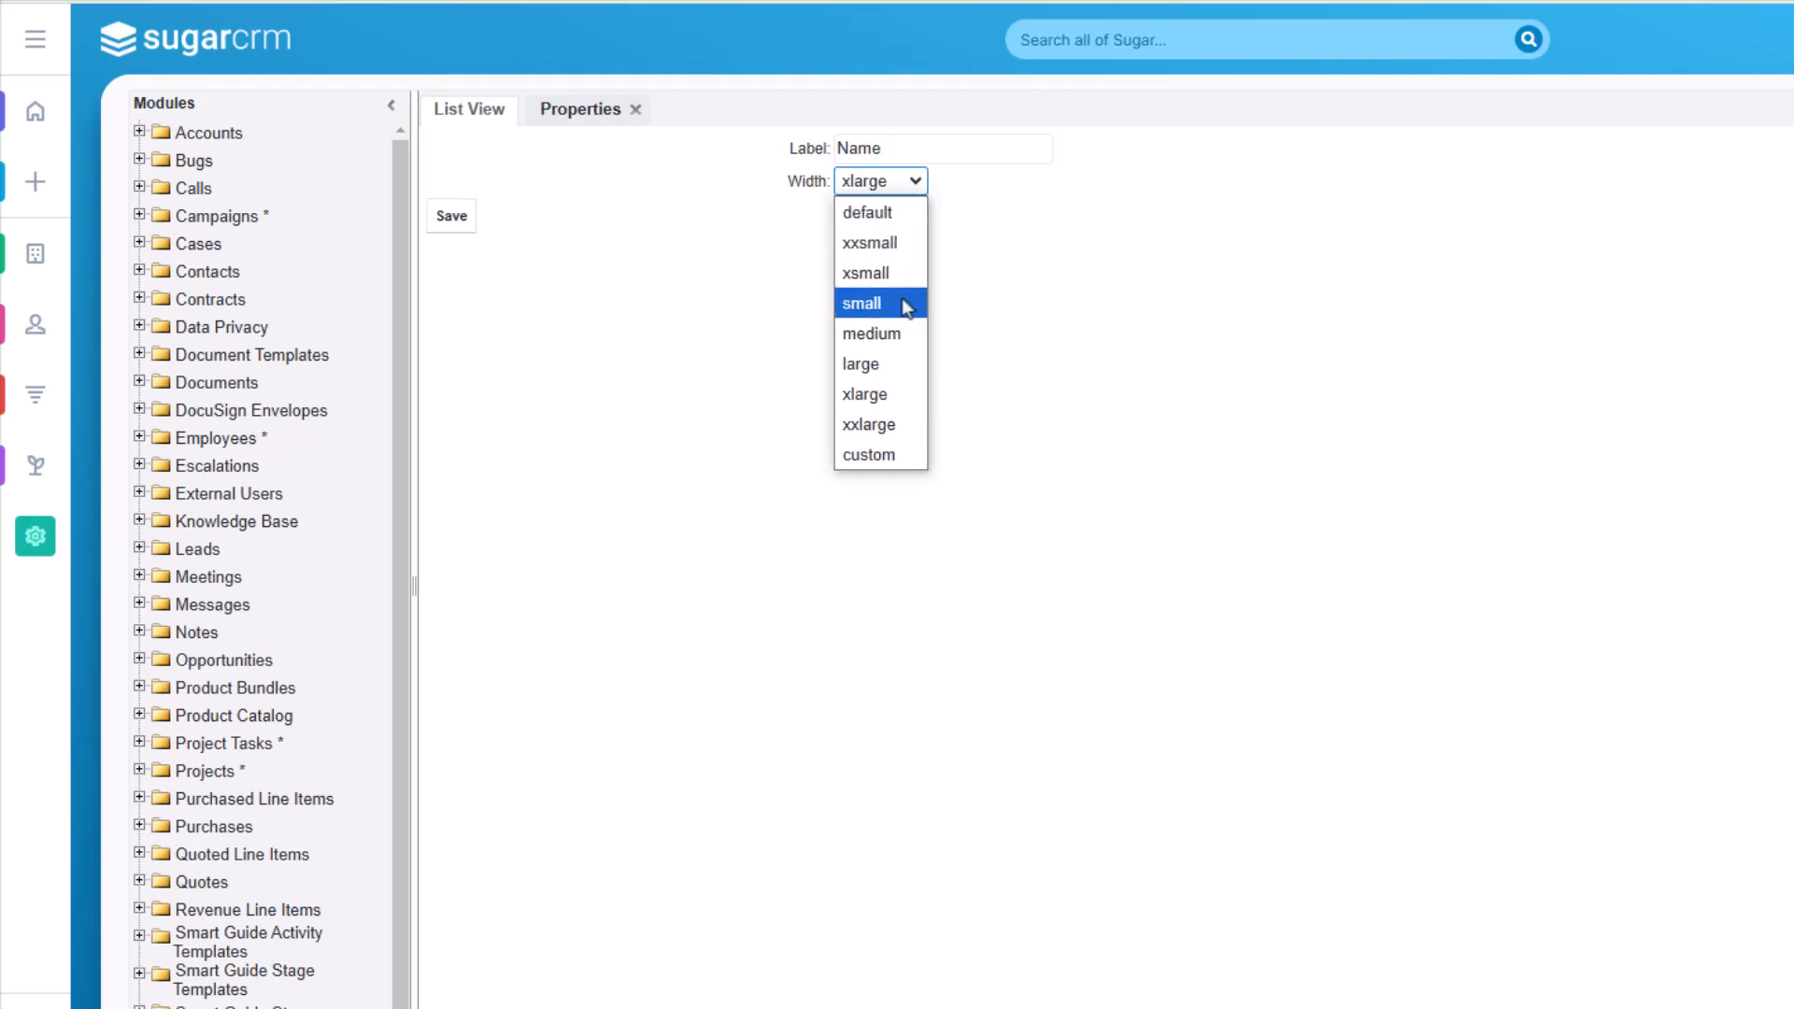
{"action": "left_click", "coordinate": [886, 363]}
{"action": "left_click", "coordinate": [454, 218]}
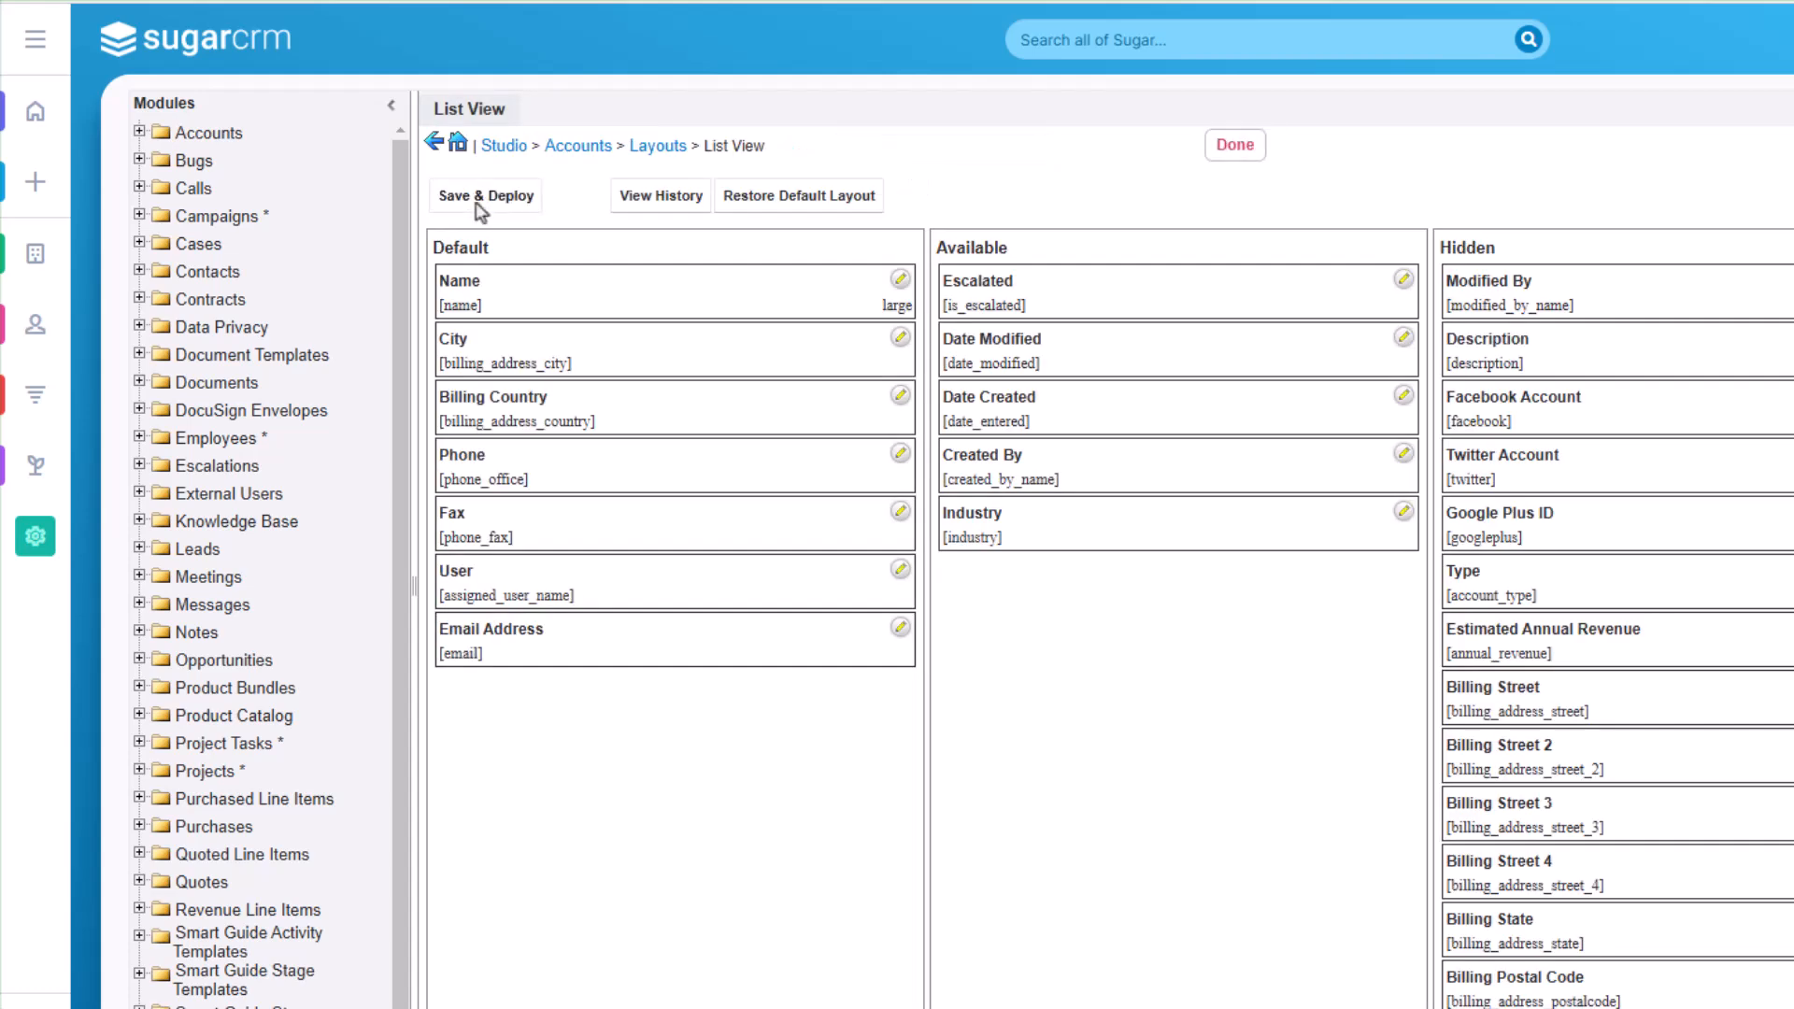
Open the 24/7 Couriers account from the Accounts list and examine its Business Card, Addresses, More Info and Sugar Hint sections.
{"action": "left_click", "coordinate": [25, 263]}
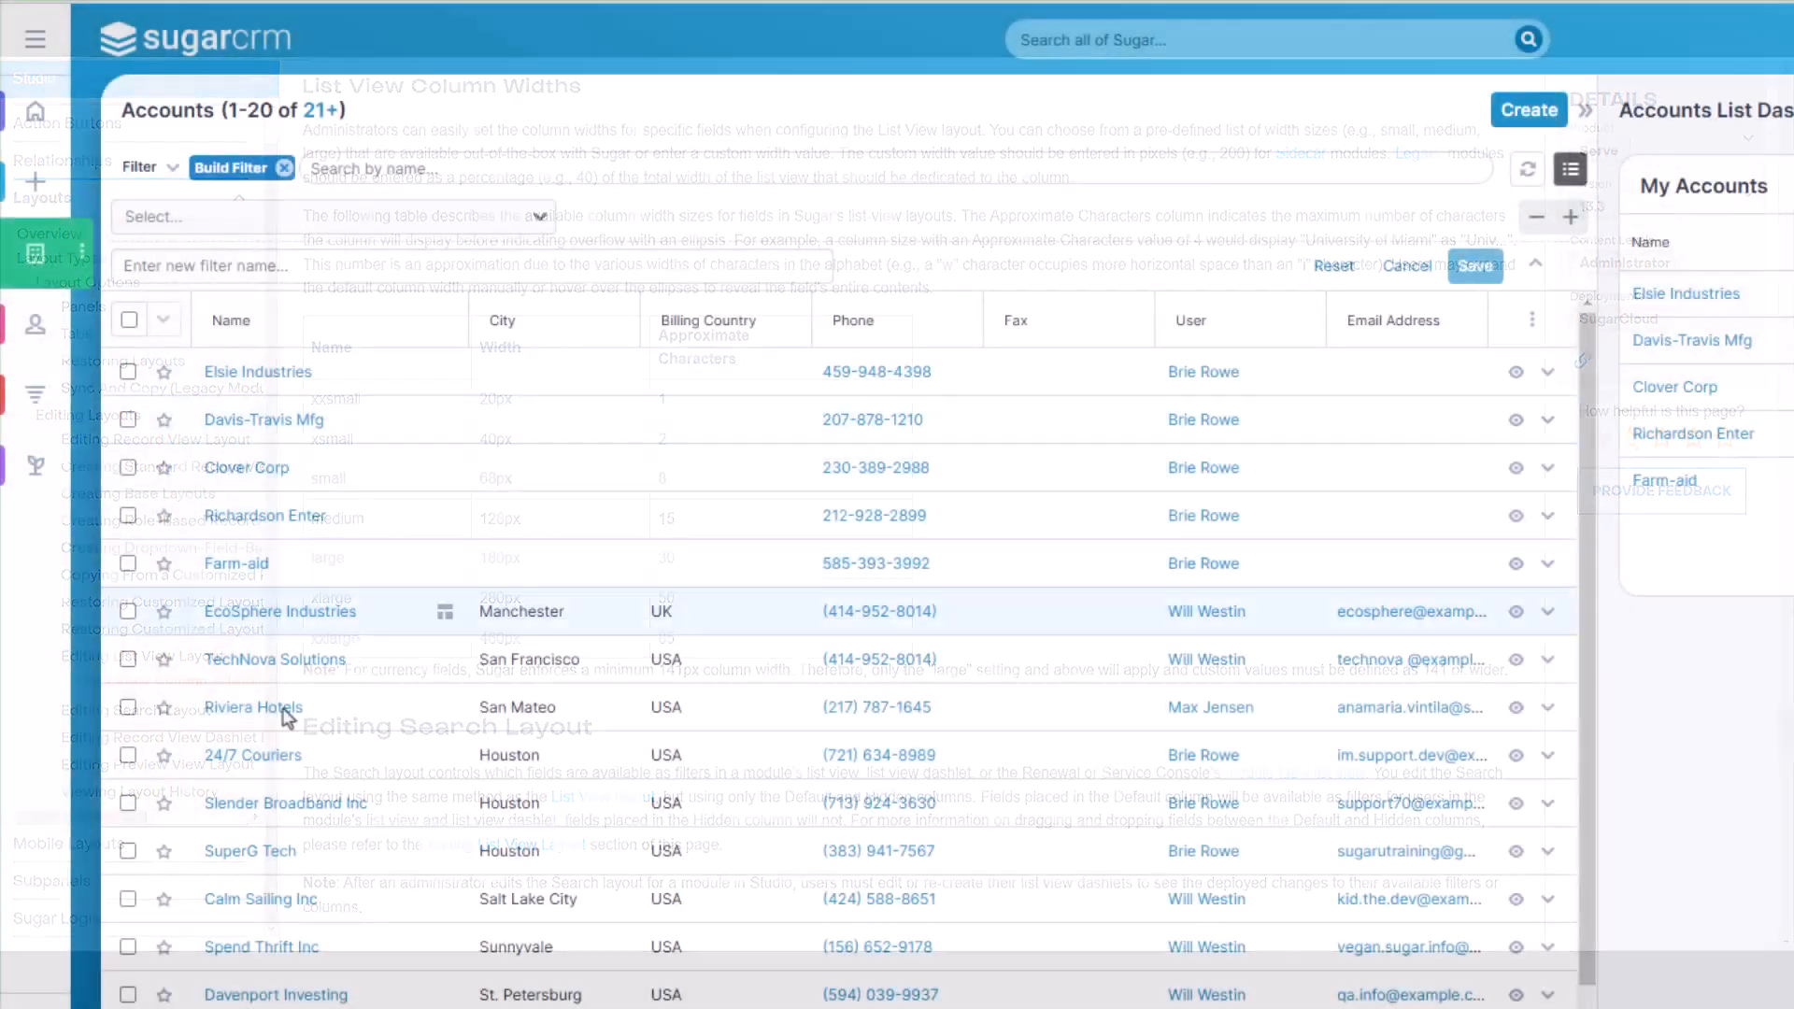
{"action": "left_click", "coordinate": [241, 764]}
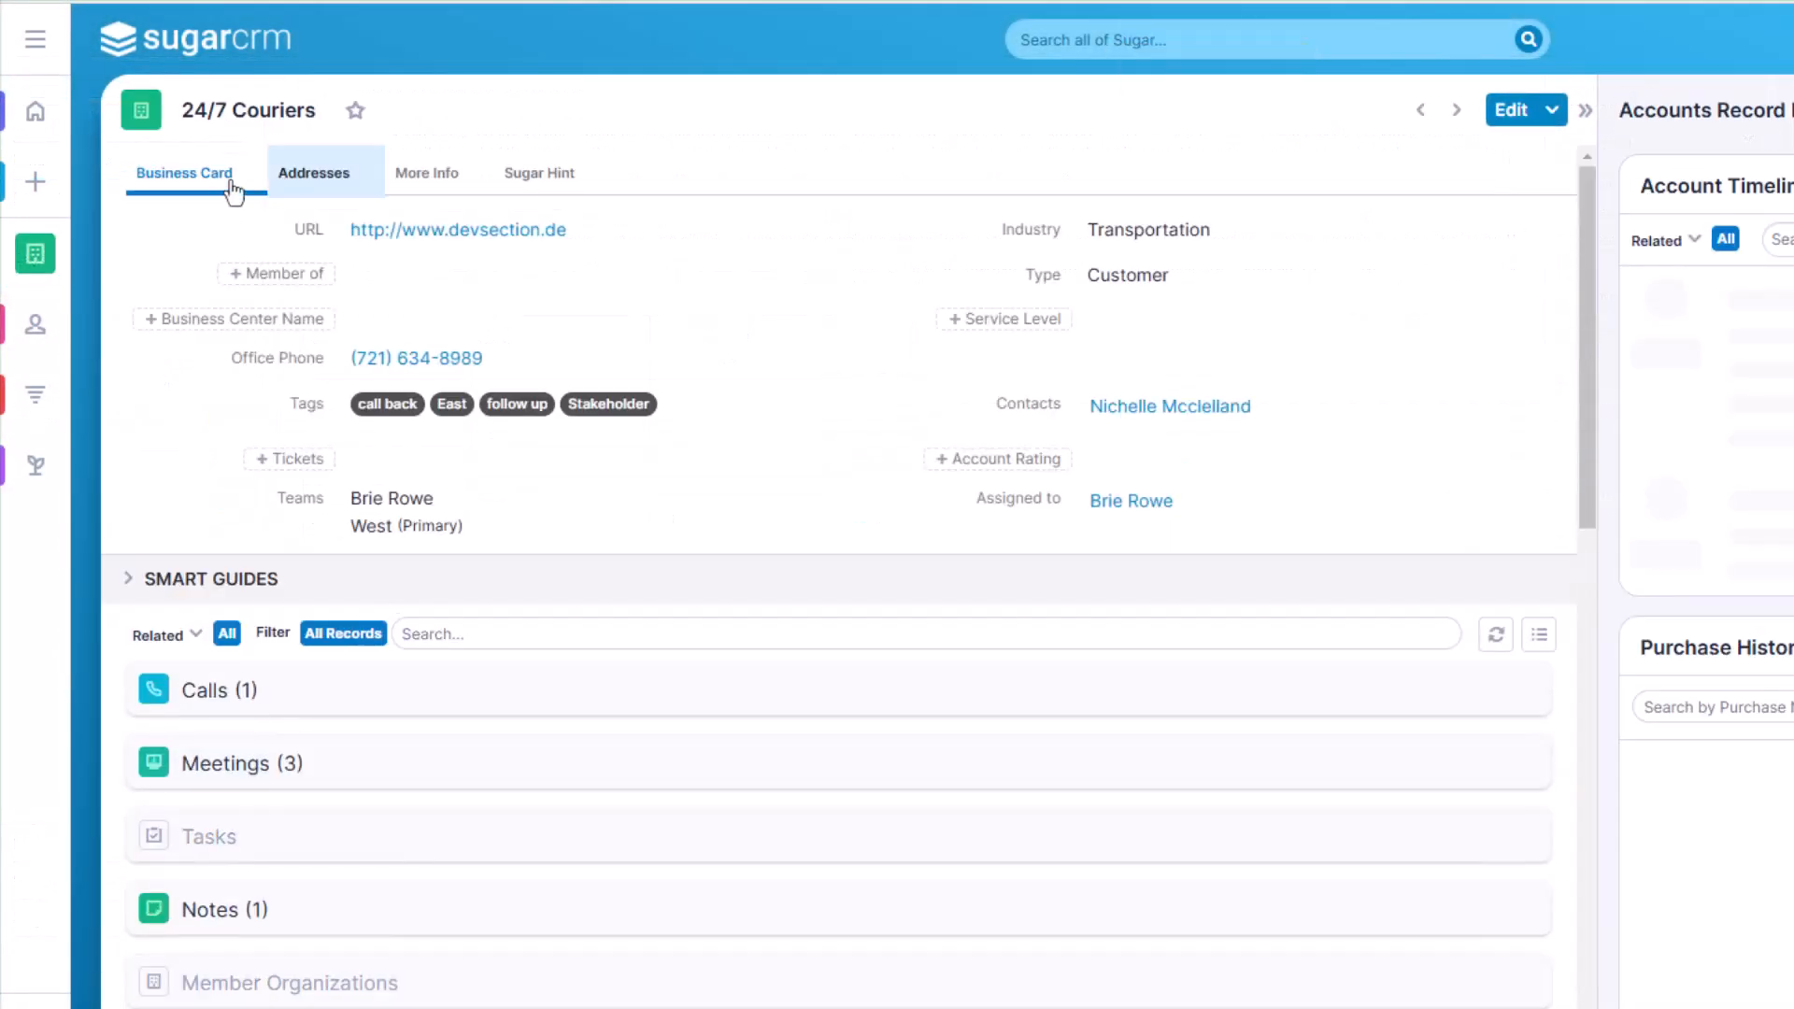
{"action": "left_click", "coordinate": [315, 187]}
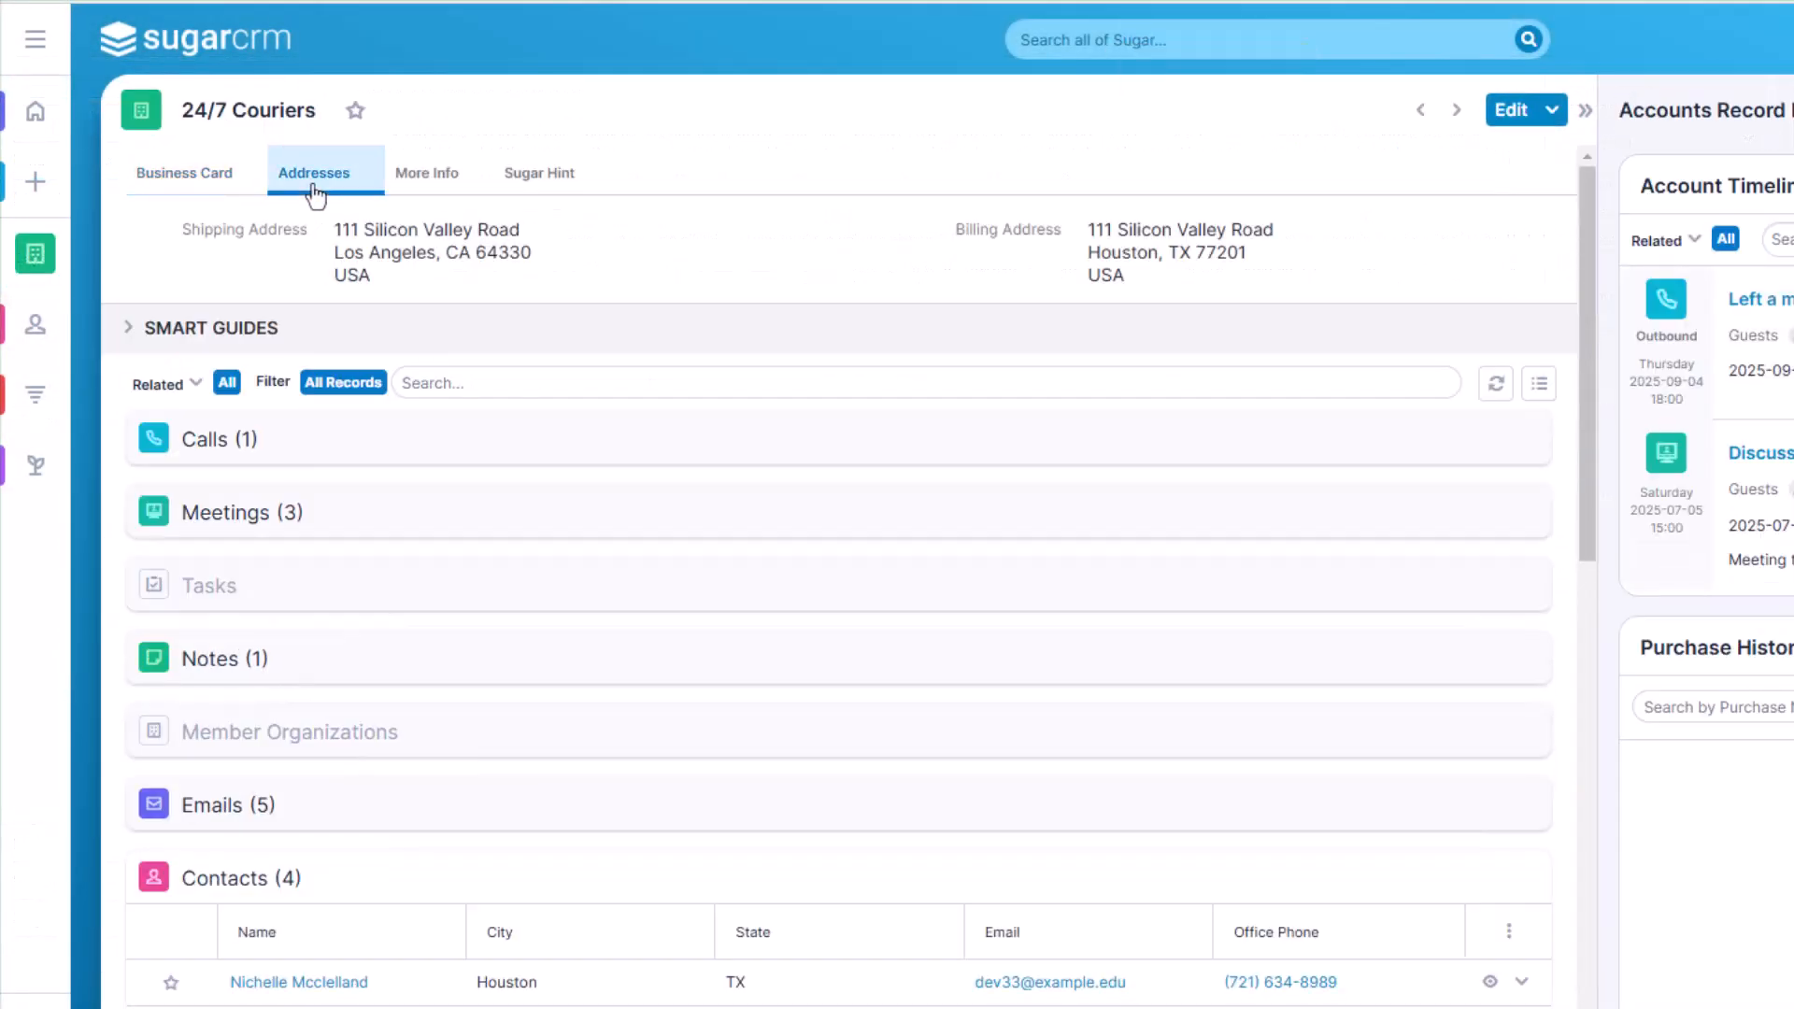
{"action": "left_click", "coordinate": [412, 187]}
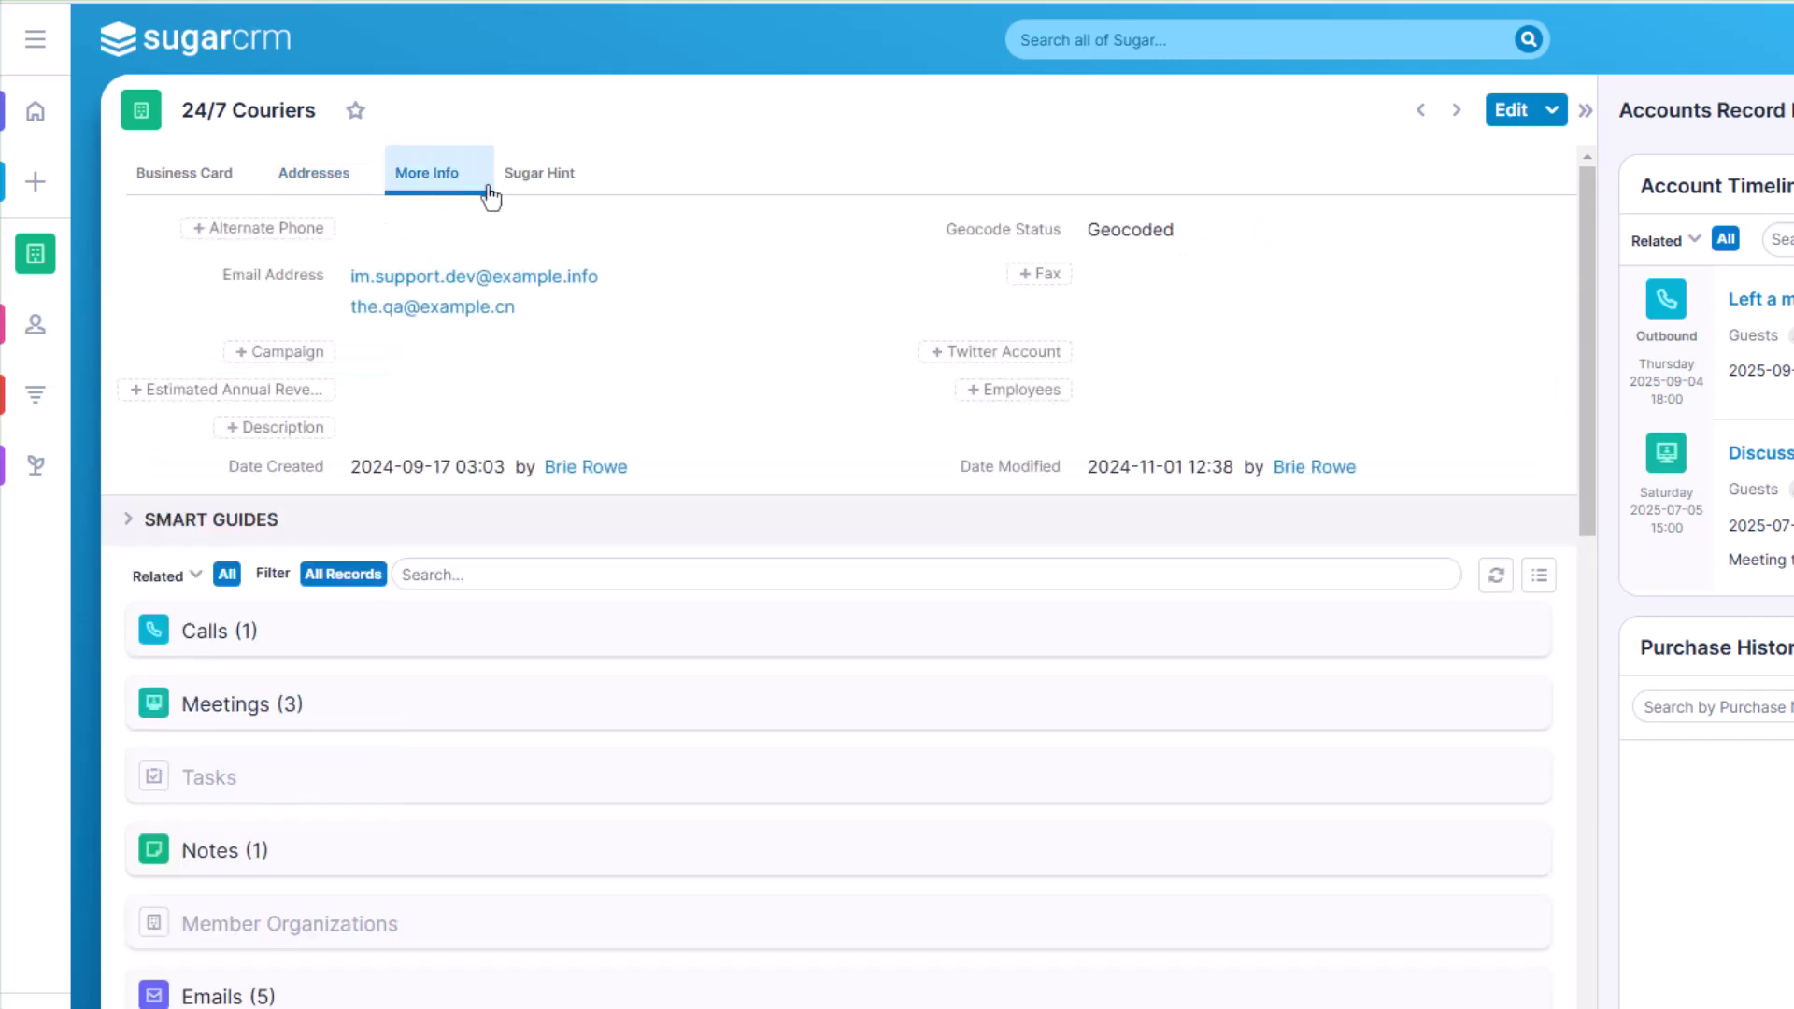
{"action": "left_click", "coordinate": [539, 175]}
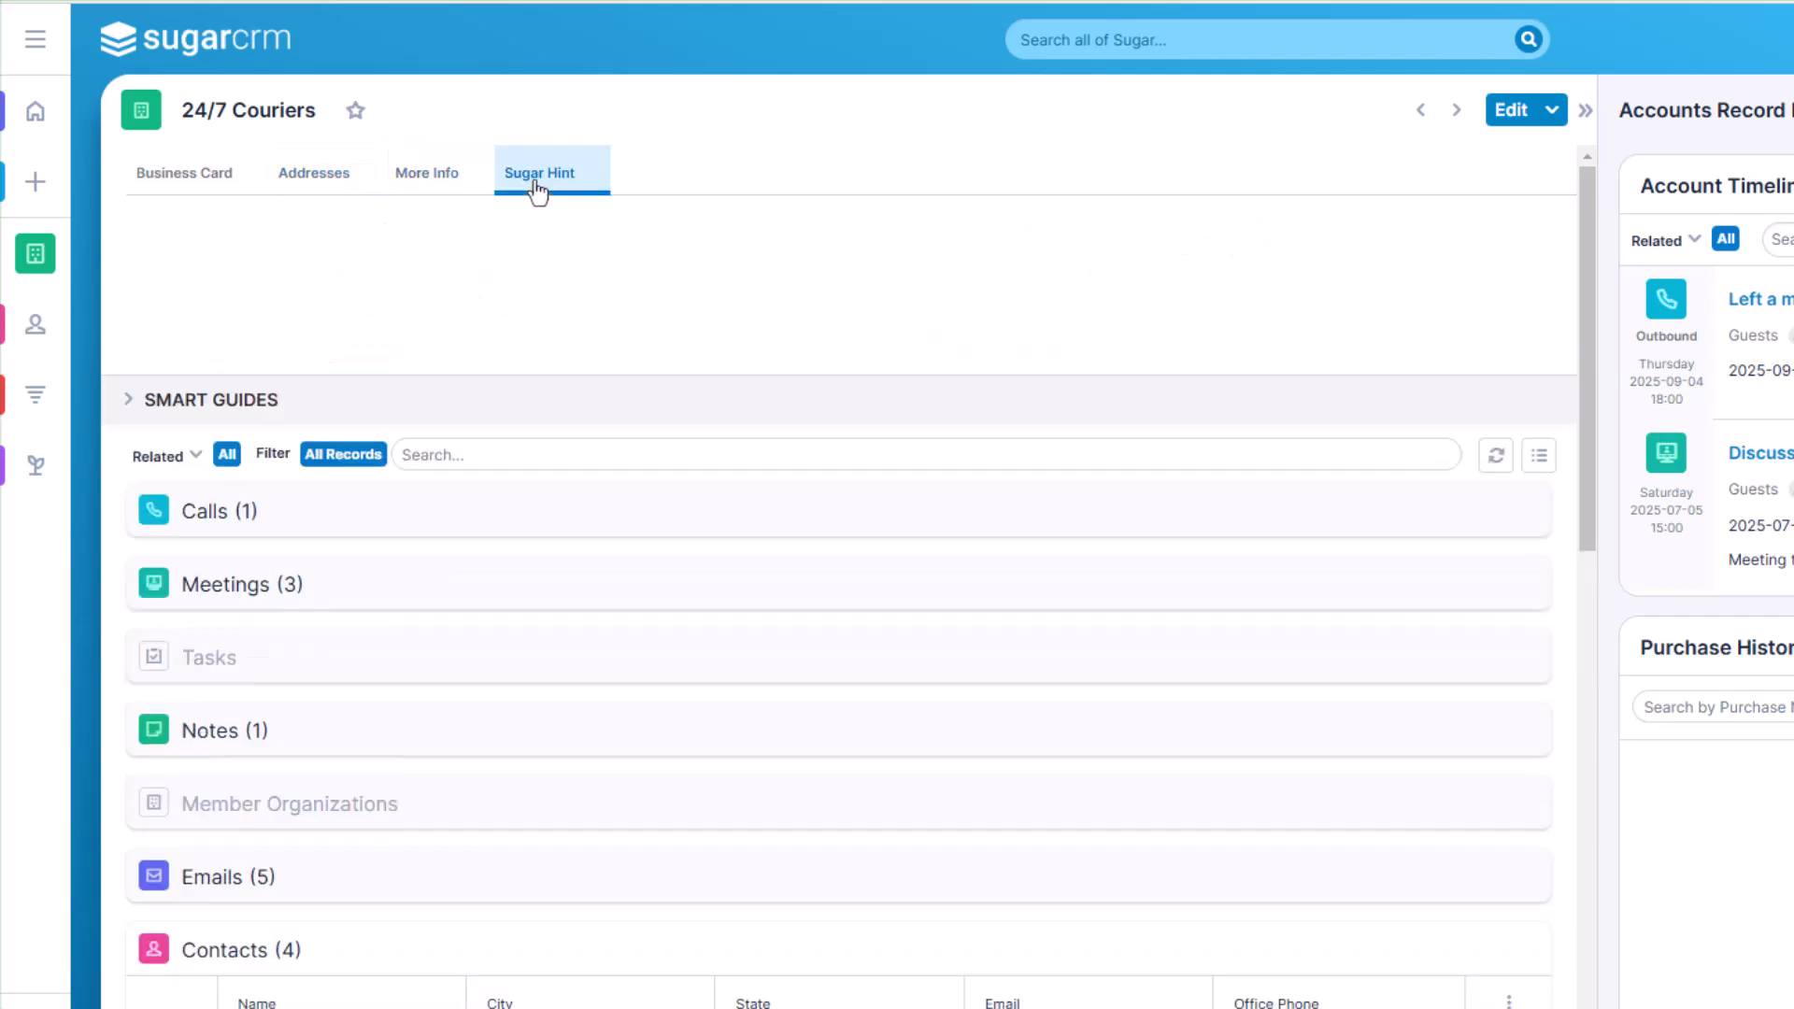
{"action": "left_click", "coordinate": [201, 195]}
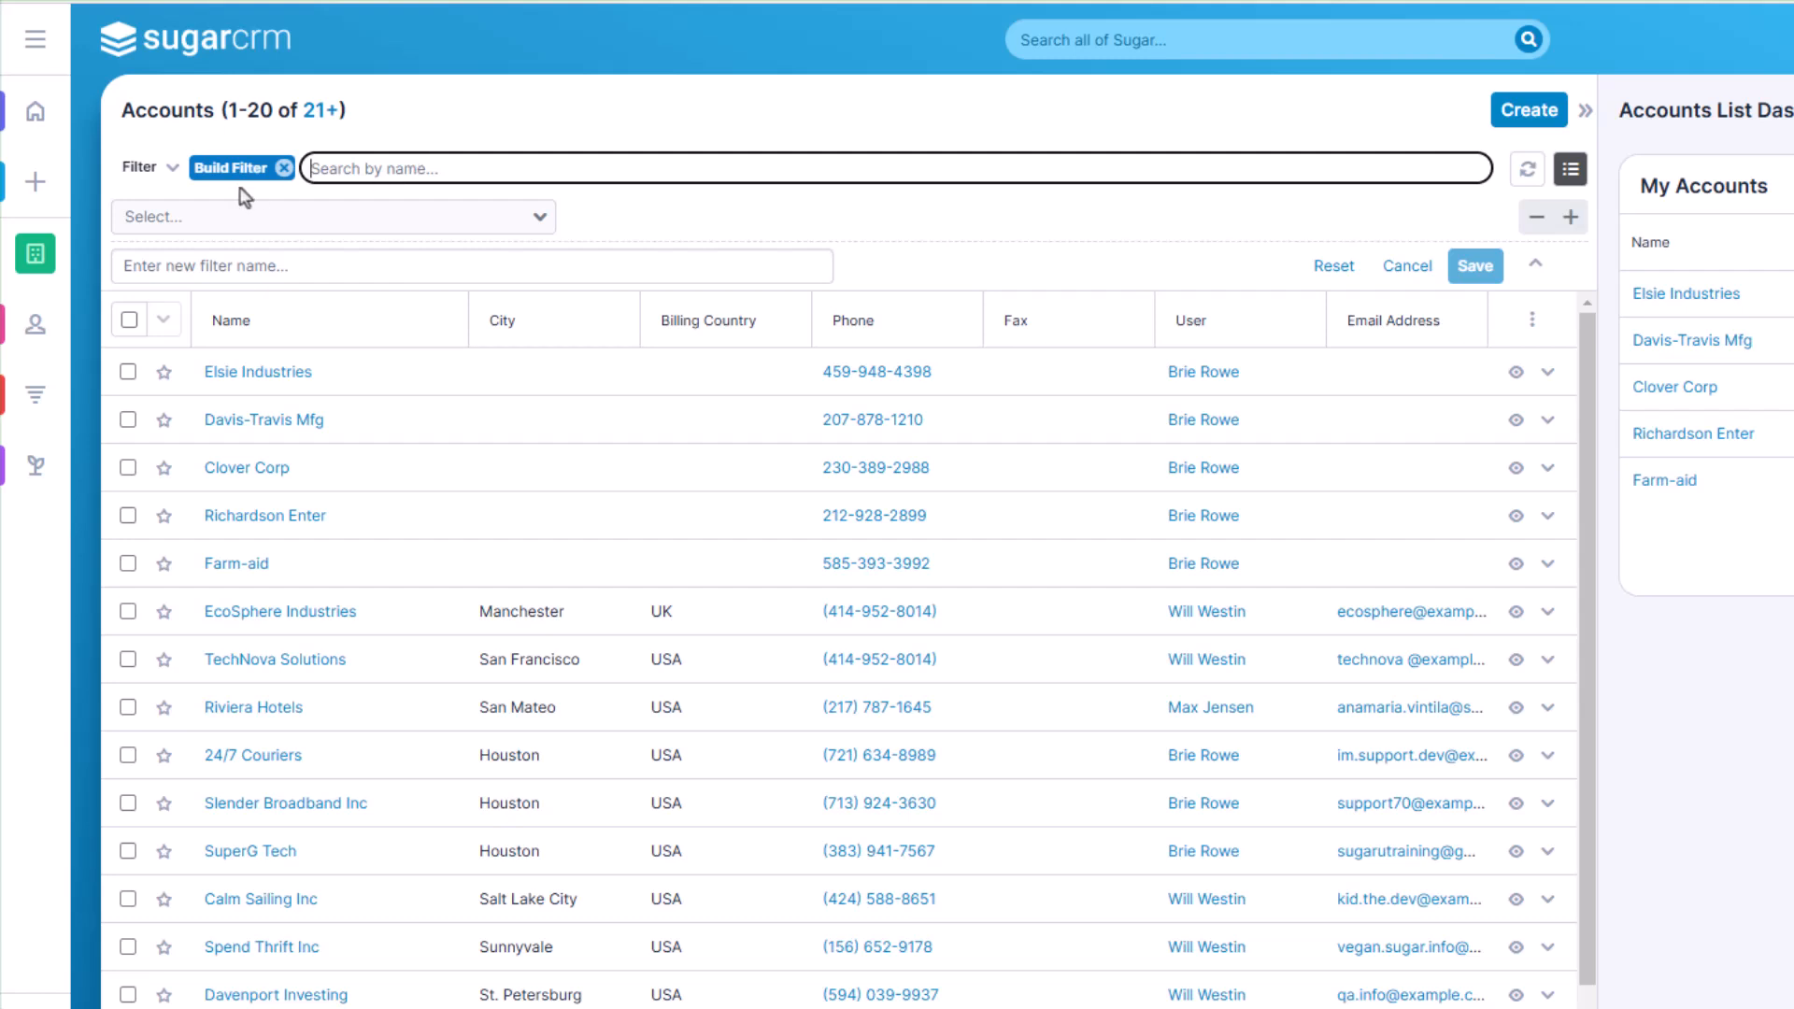
Look through the fields offered for building a new filter in the Accounts list view.
{"action": "left_click", "coordinate": [240, 184]}
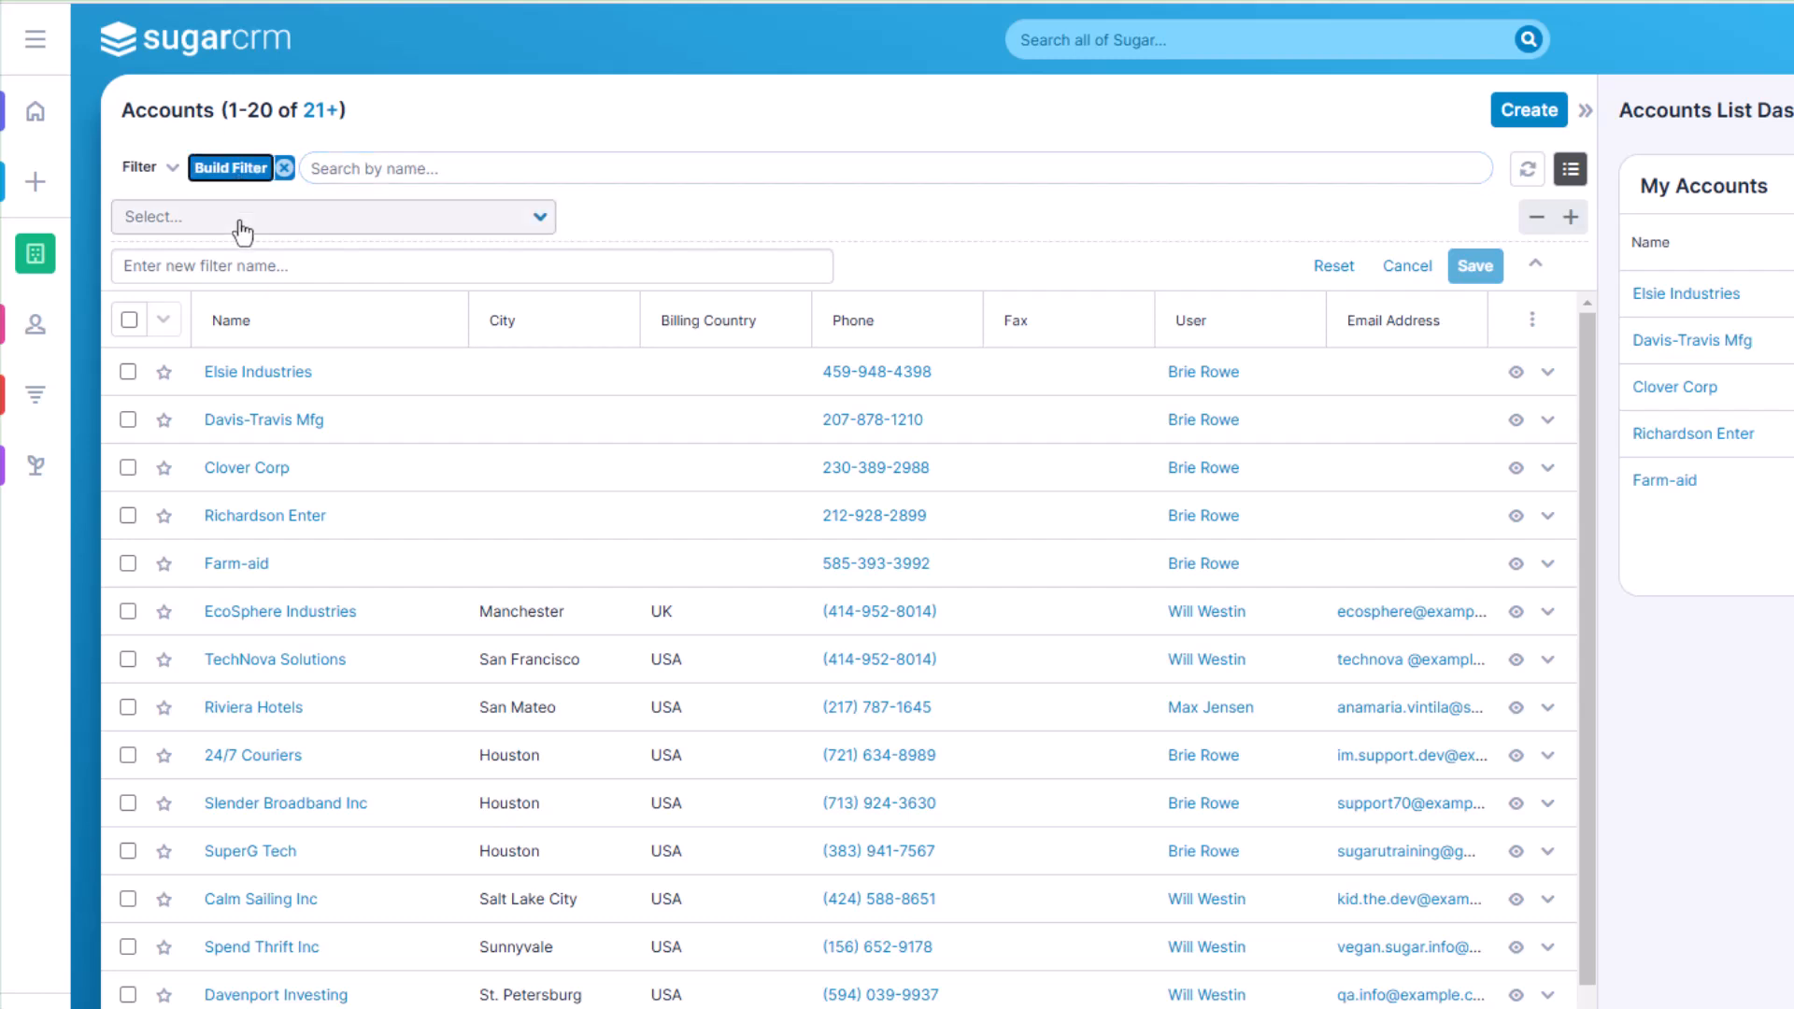
{"action": "left_click", "coordinate": [241, 225]}
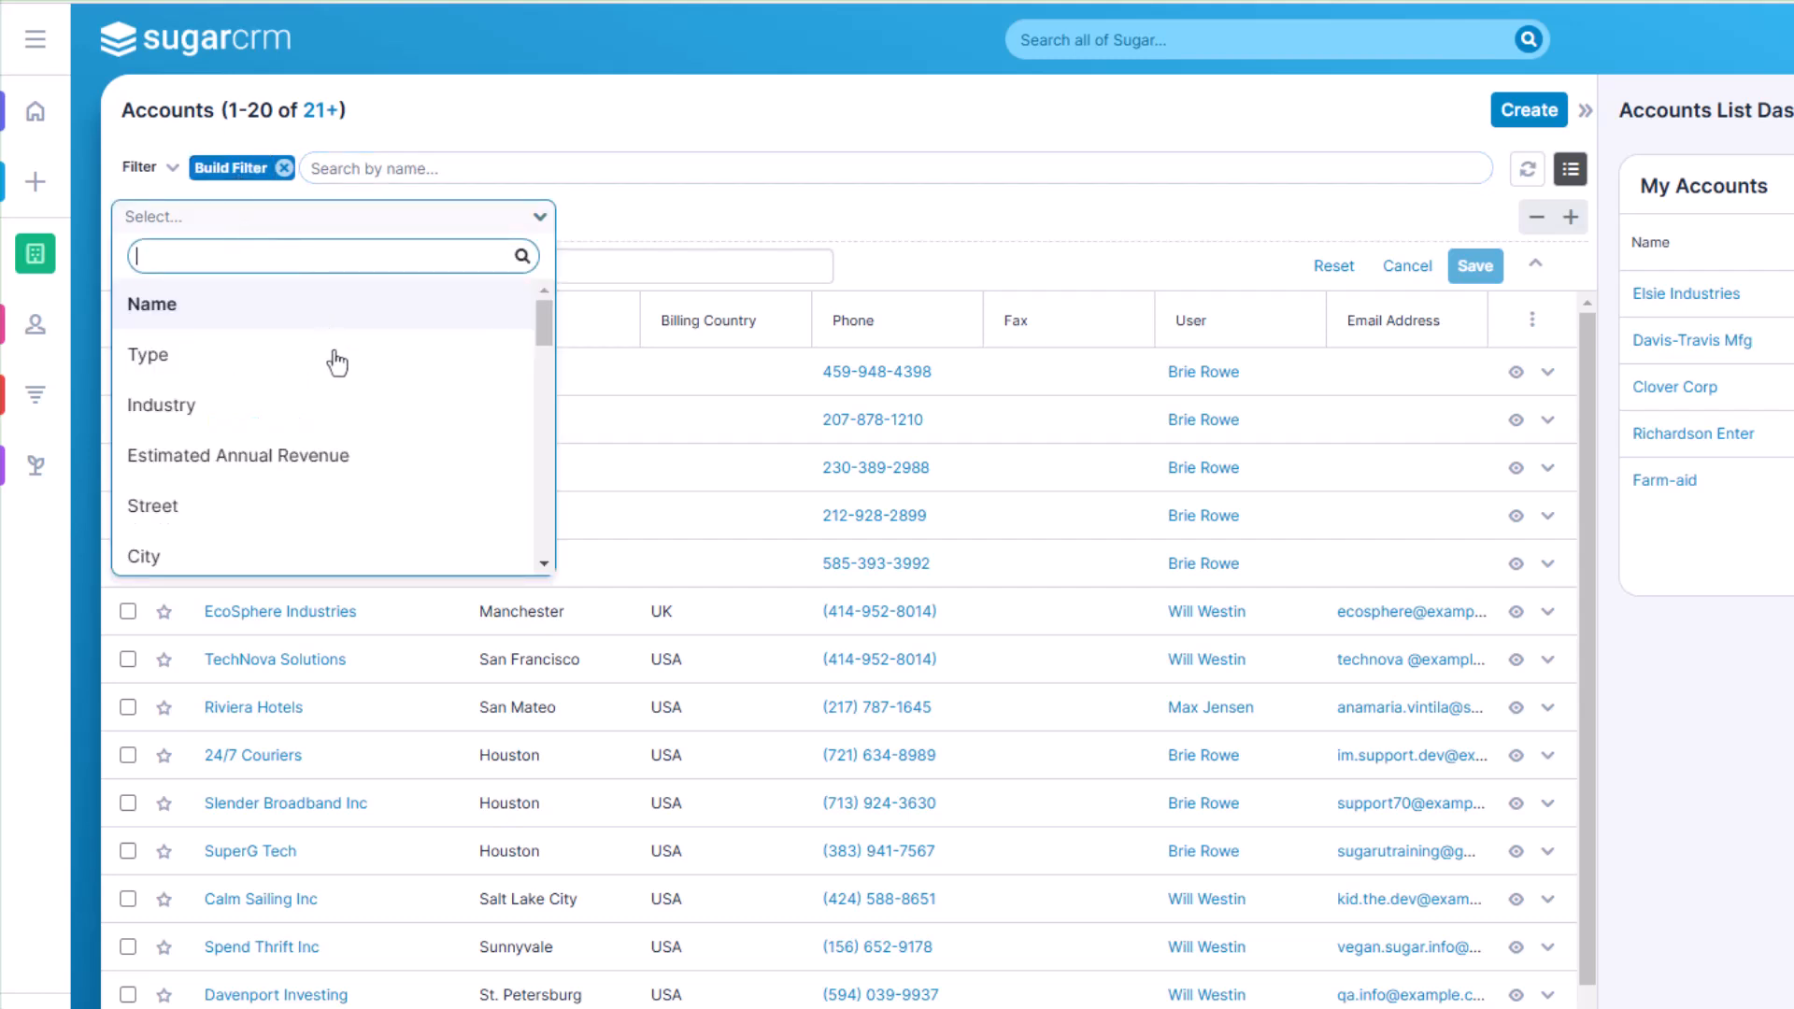
{"action": "scroll", "coordinate": [336, 365], "scroll_direction": "down", "scroll_amount": 1}
{"action": "scroll", "coordinate": [339, 369], "scroll_direction": "down", "scroll_amount": 3}
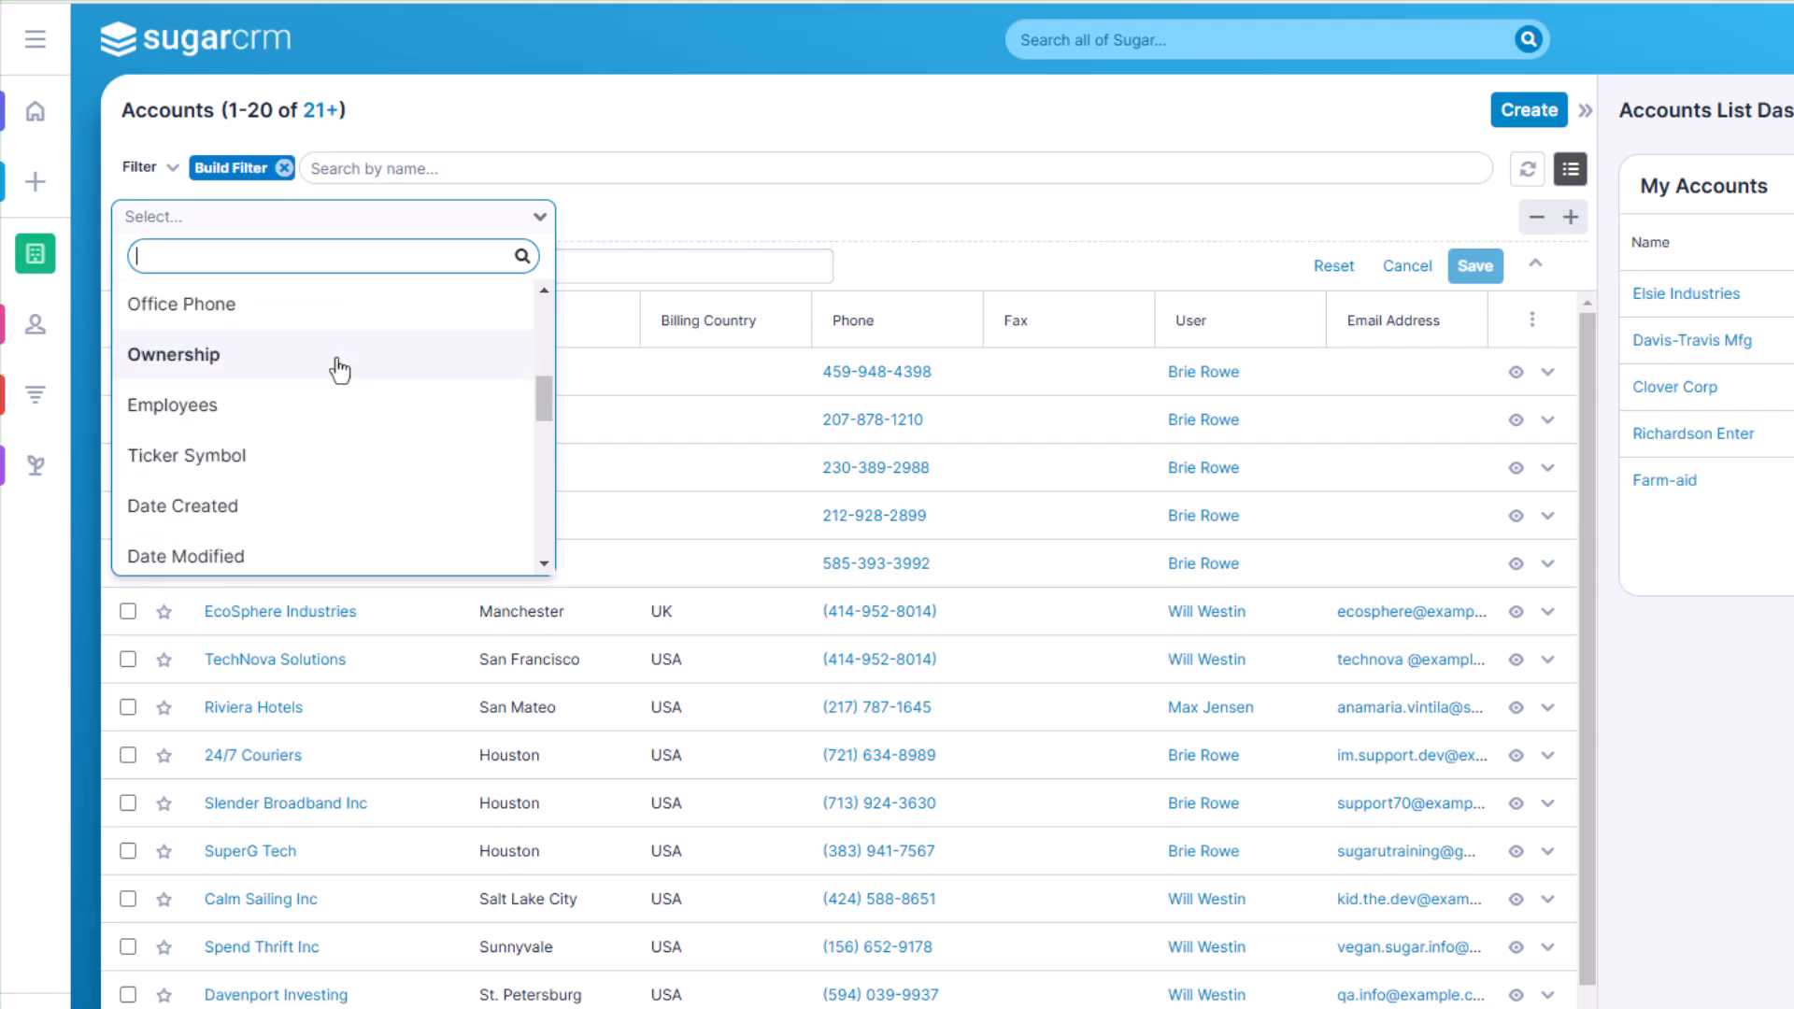